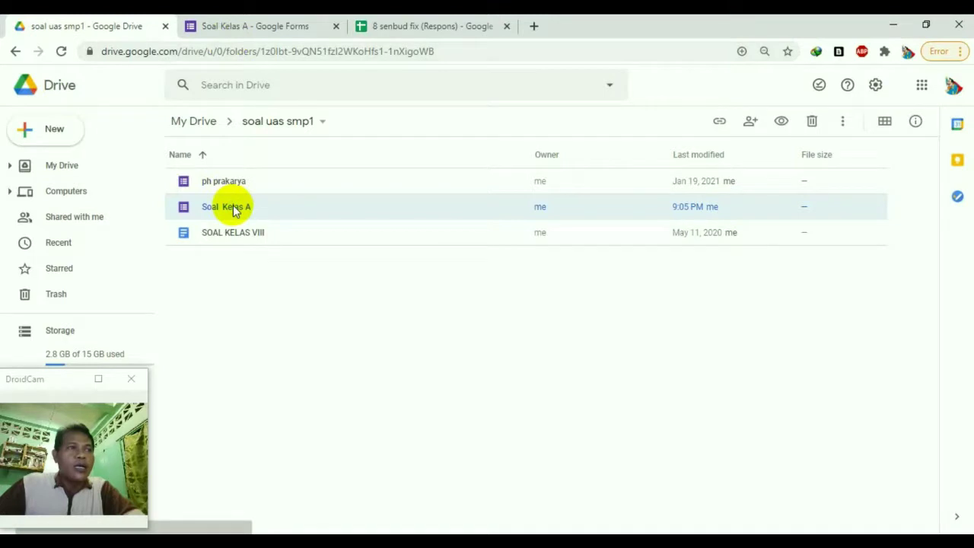
# Make a copy of the Soal Kelas A form in the soal uas smp1 folder and rename the copy Soal Kelas B
pyautogui.rightClick(233, 210)
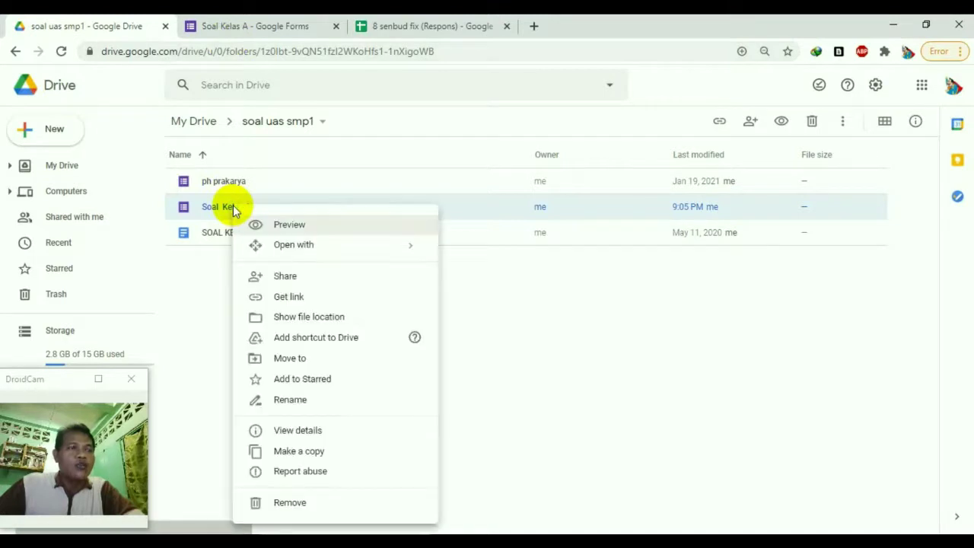
pyautogui.click(310, 457)
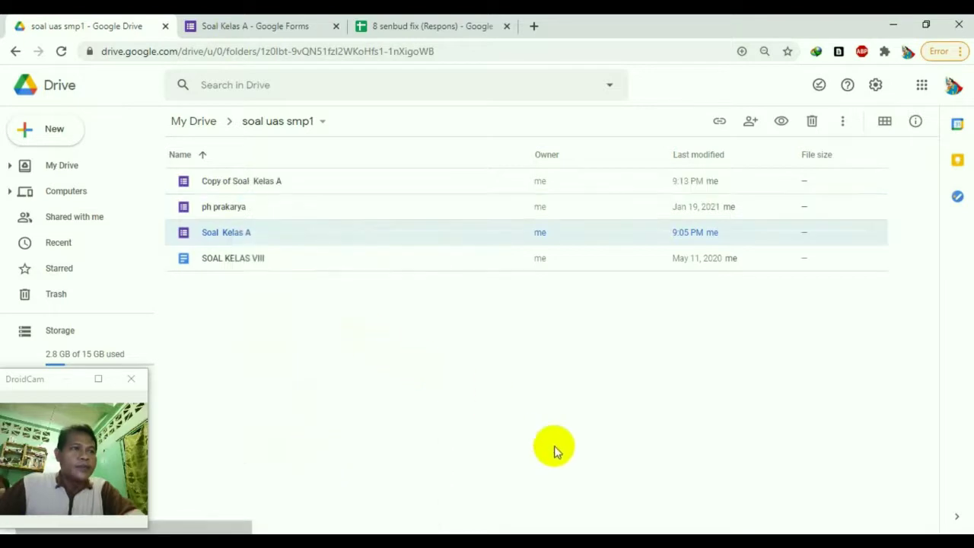
pyautogui.rightClick(268, 181)
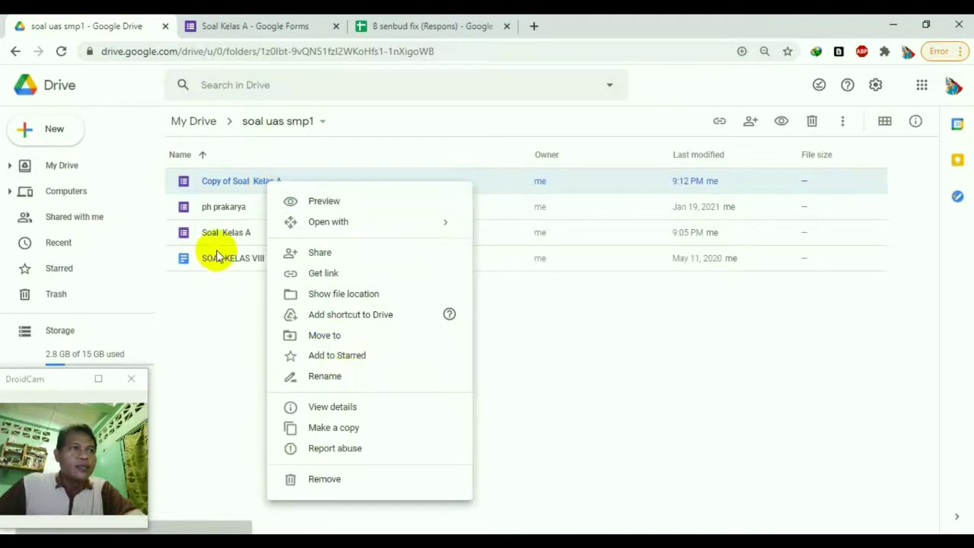
pyautogui.press('n')
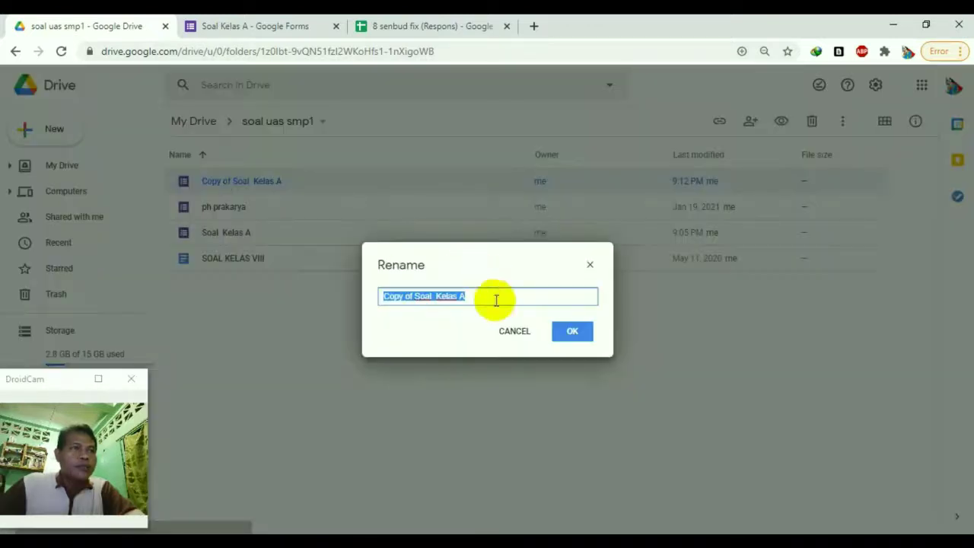
pyautogui.click(404, 307)
pyautogui.moveTo(413, 299); pyautogui.dragTo(344, 292)
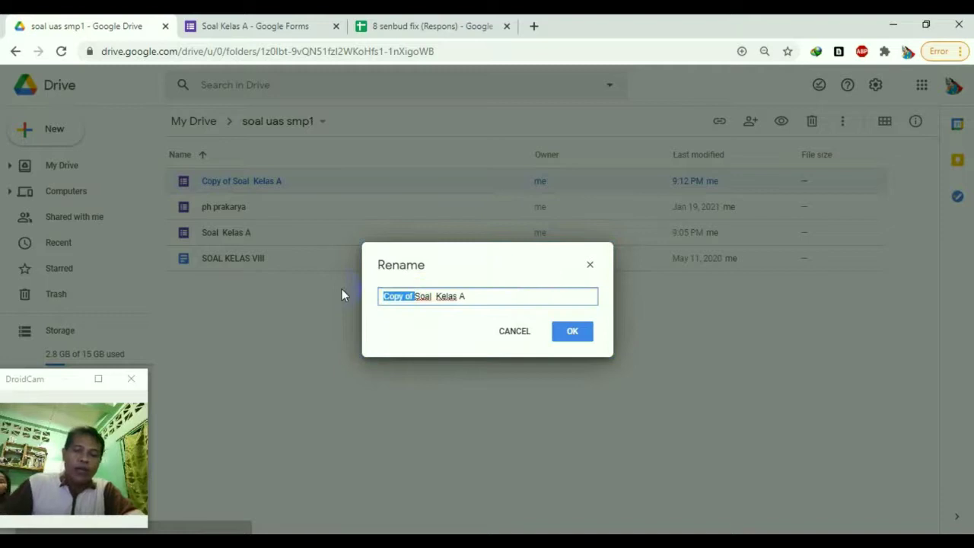
pyautogui.press('BackSpace')
pyautogui.press('End')
pyautogui.press('BackSpace')
pyautogui.write('B')
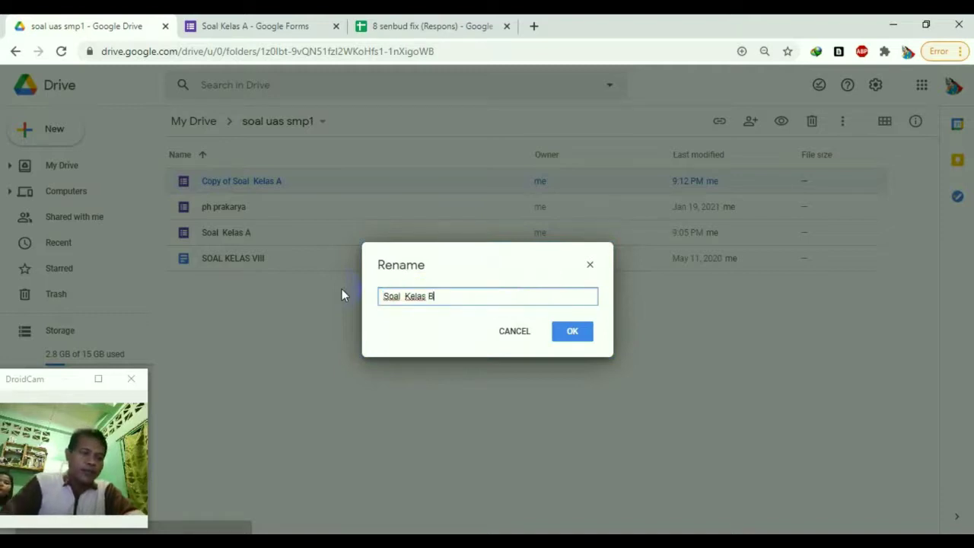
pyautogui.click(571, 332)
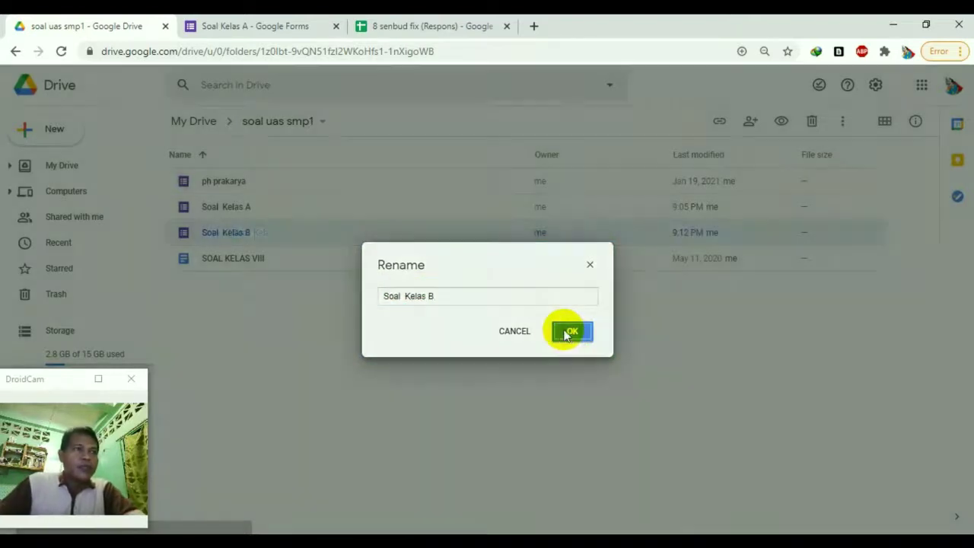
pyautogui.click(372, 343)
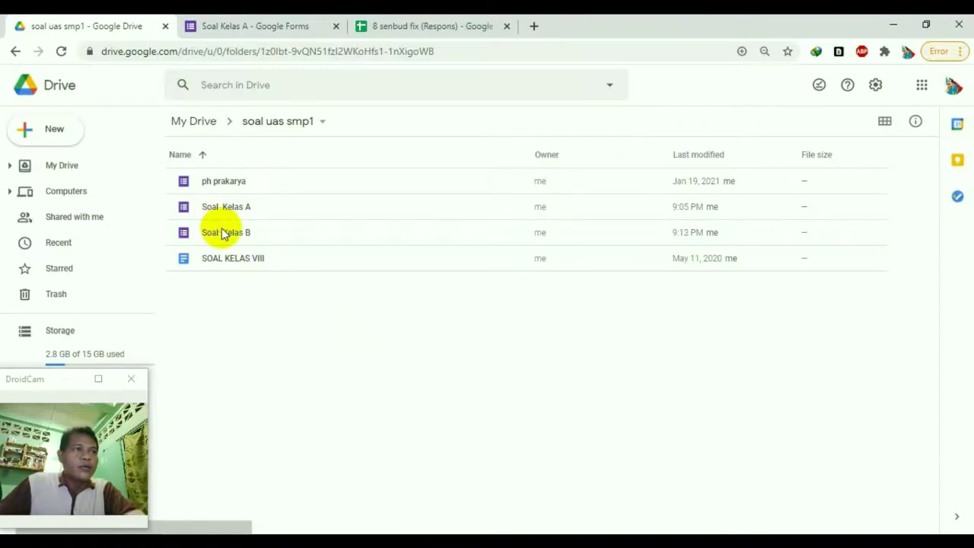
# Open the Soal Kelas B form and change its heading title to Soal Kelas B
pyautogui.doubleClick(223, 232)
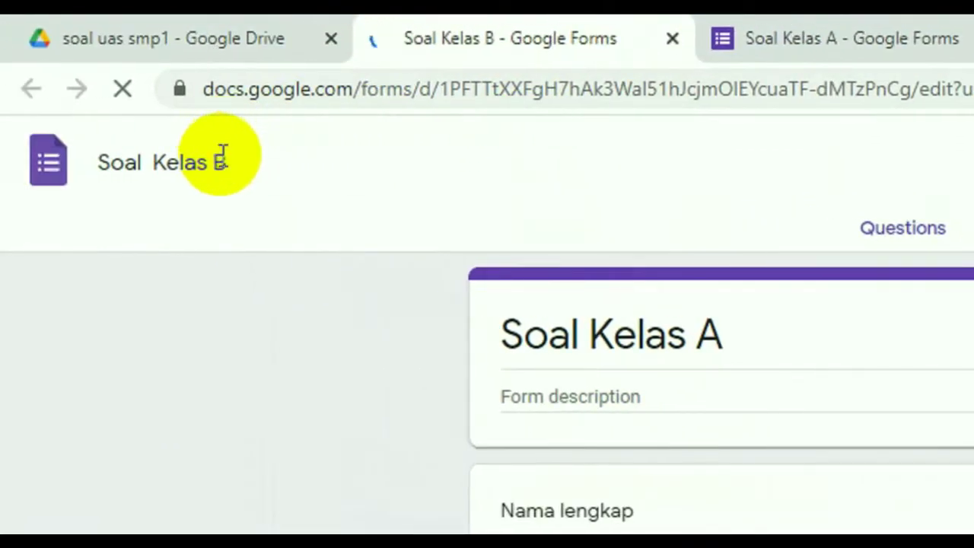
pyautogui.doubleClick(710, 335)
pyautogui.write('B')
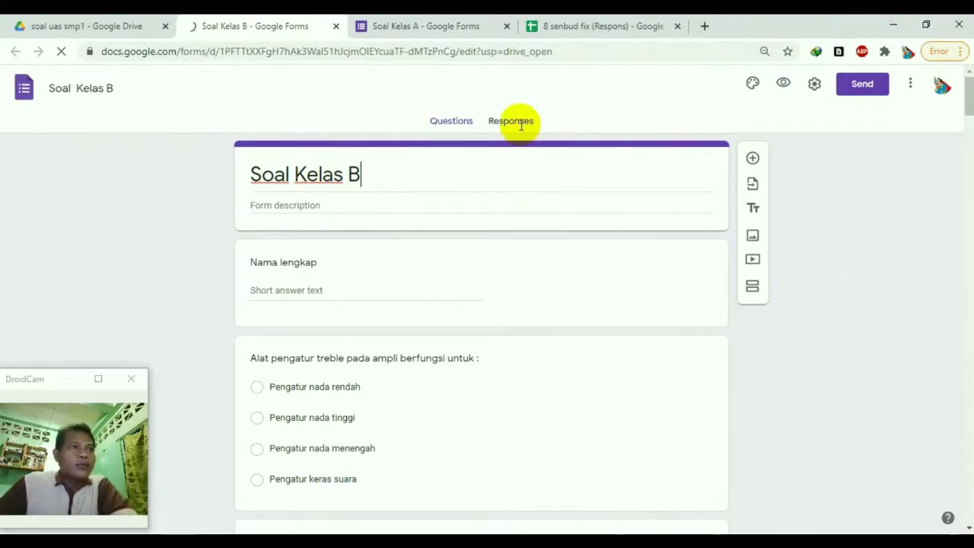
# Create a new spreadsheet, Soal Kelas A (Responses), as the response destination of the Soal Kelas A form
pyautogui.click(402, 27)
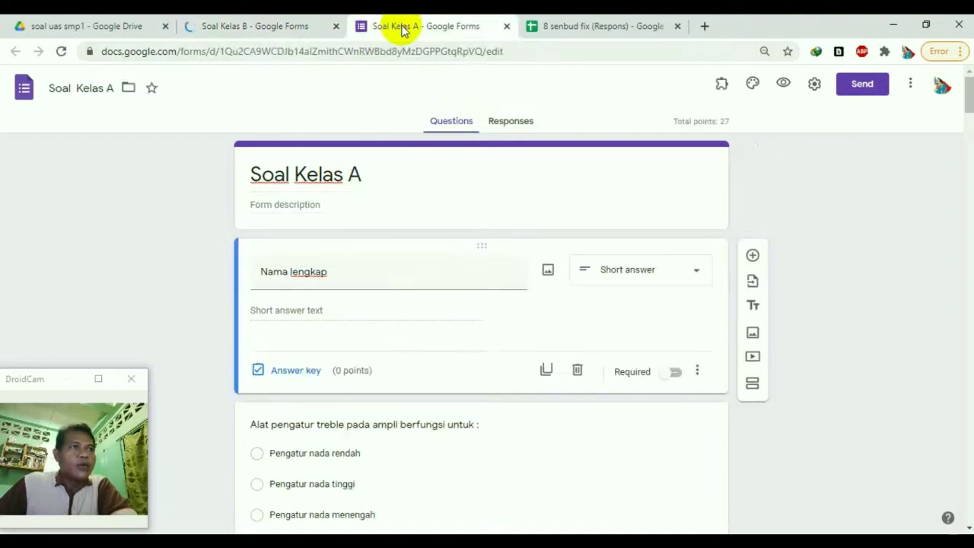
pyautogui.click(509, 121)
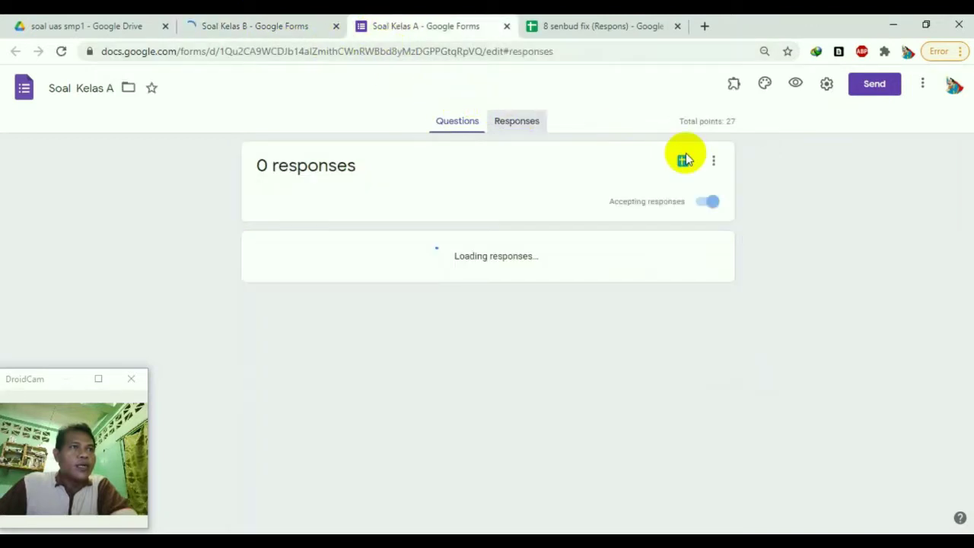
pyautogui.click(683, 166)
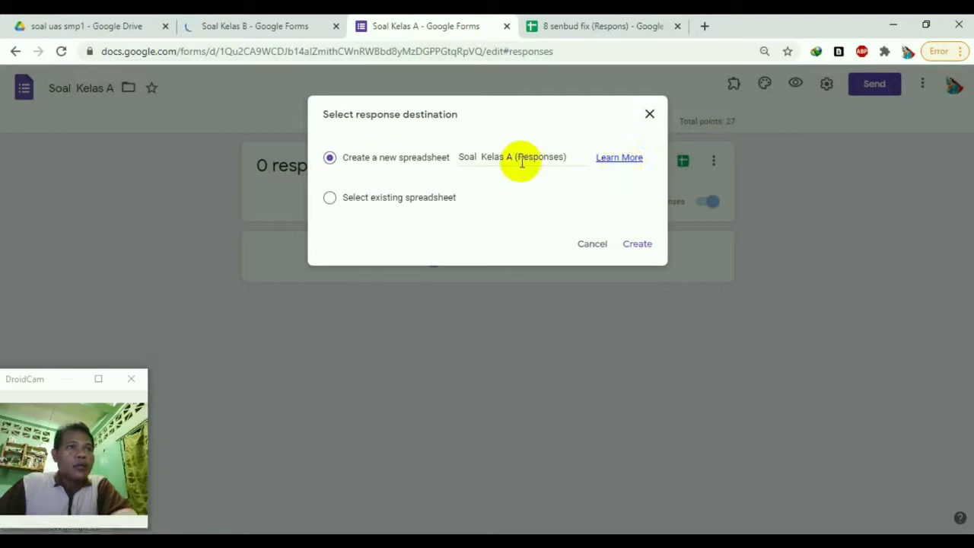
pyautogui.click(638, 245)
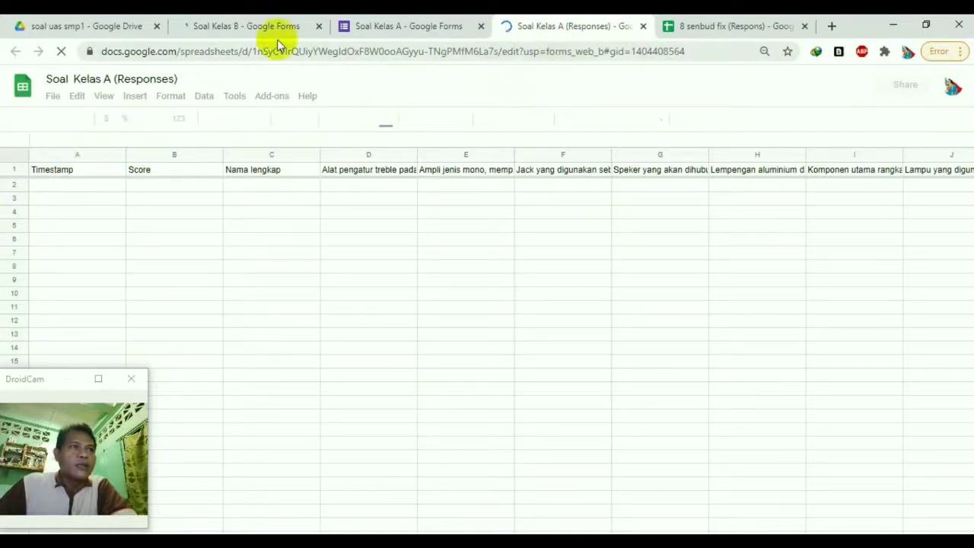
# Create a new spreadsheet, Soal Kelas B (Responses), for the Soal Kelas B form's responses and refresh the soal uas smp1 folder in Google Drive
pyautogui.click(239, 26)
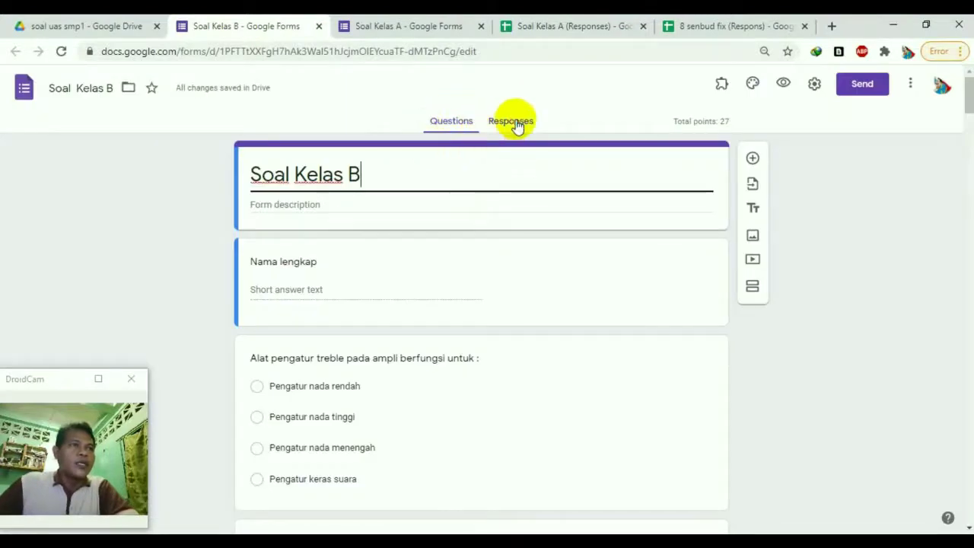
pyautogui.click(516, 123)
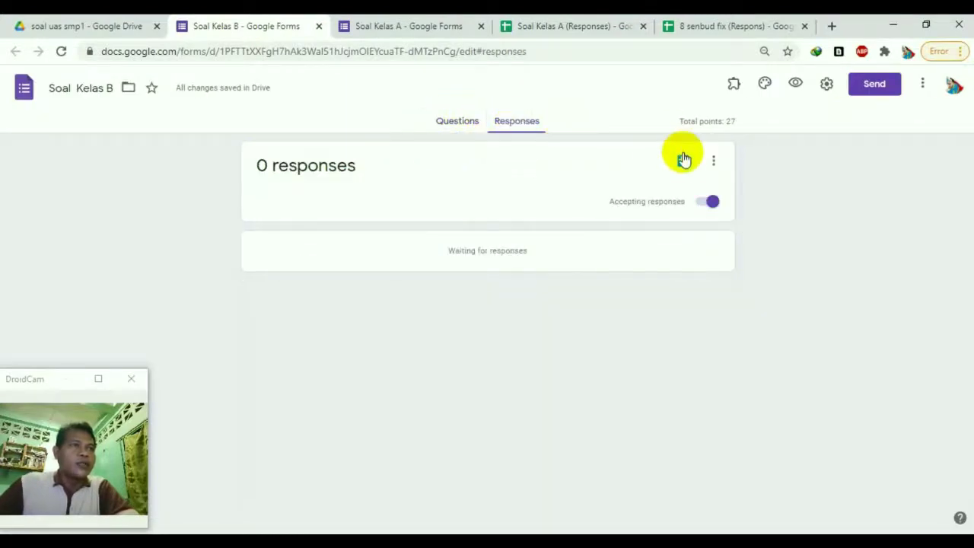
pyautogui.click(683, 161)
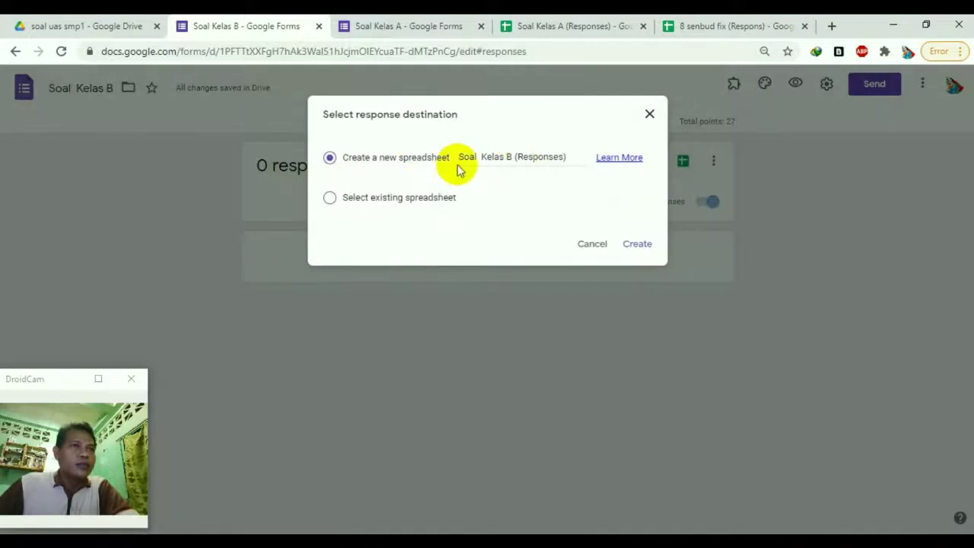
pyautogui.click(643, 246)
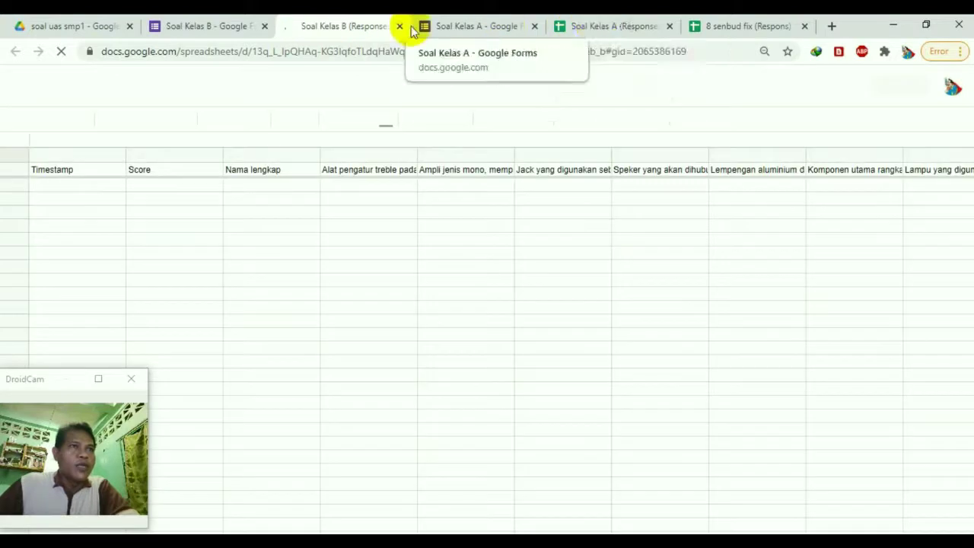
pyautogui.click(68, 25)
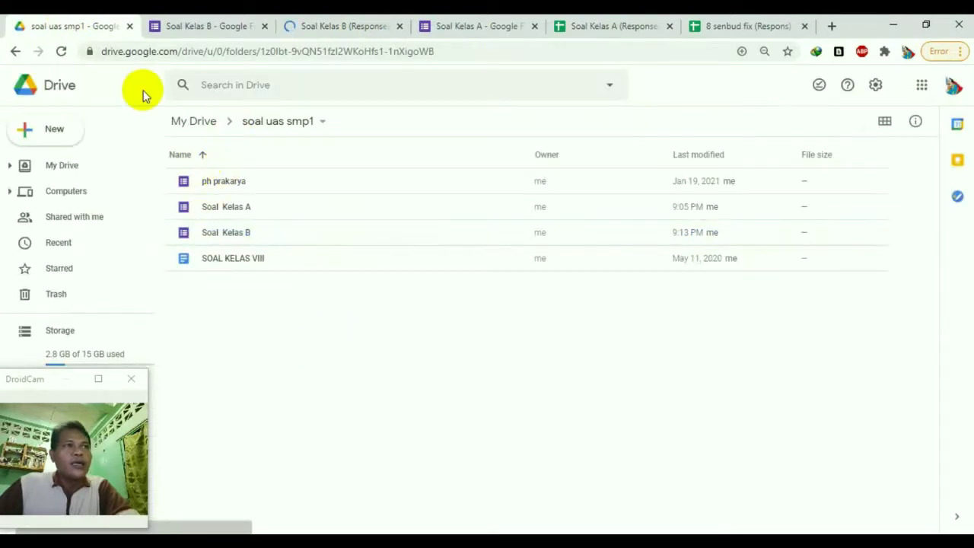
pyautogui.click(61, 52)
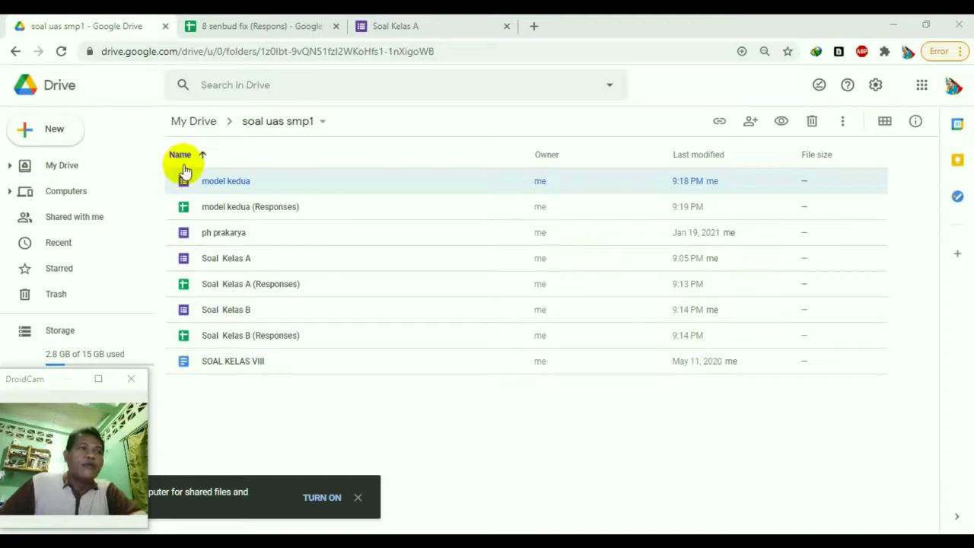
# Open the model kedua form from the folder and change its heading title to Model Kedua
pyautogui.doubleClick(235, 182)
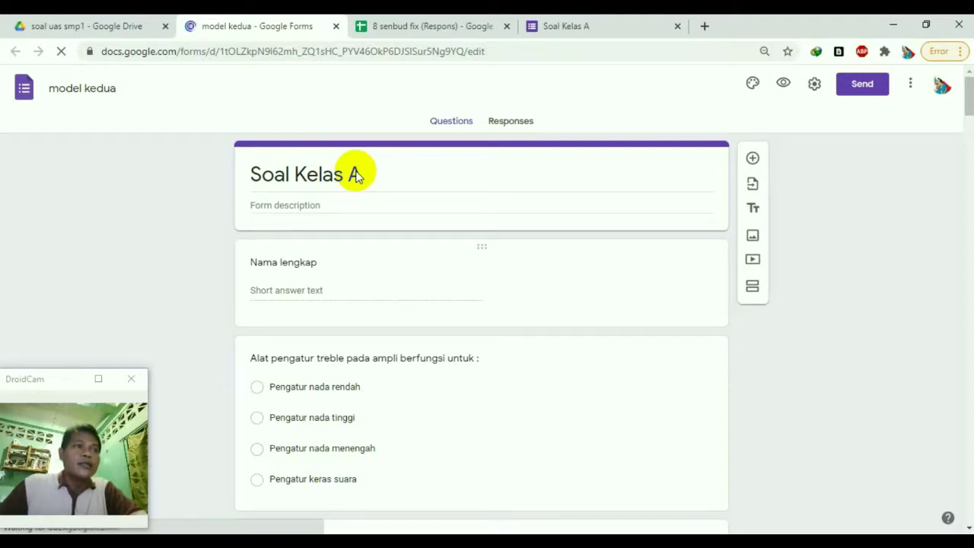
pyautogui.tripleClick(355, 174)
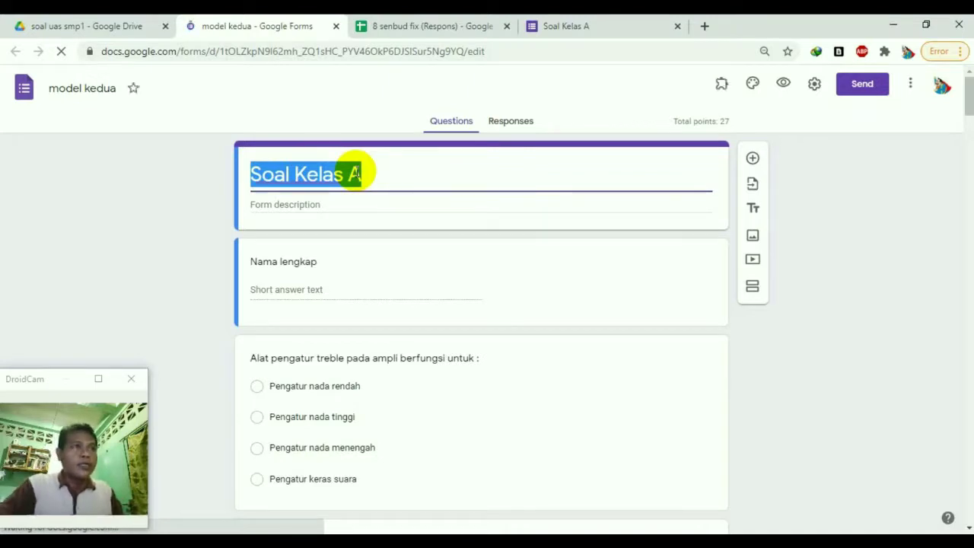
pyautogui.write('Model Kedu')
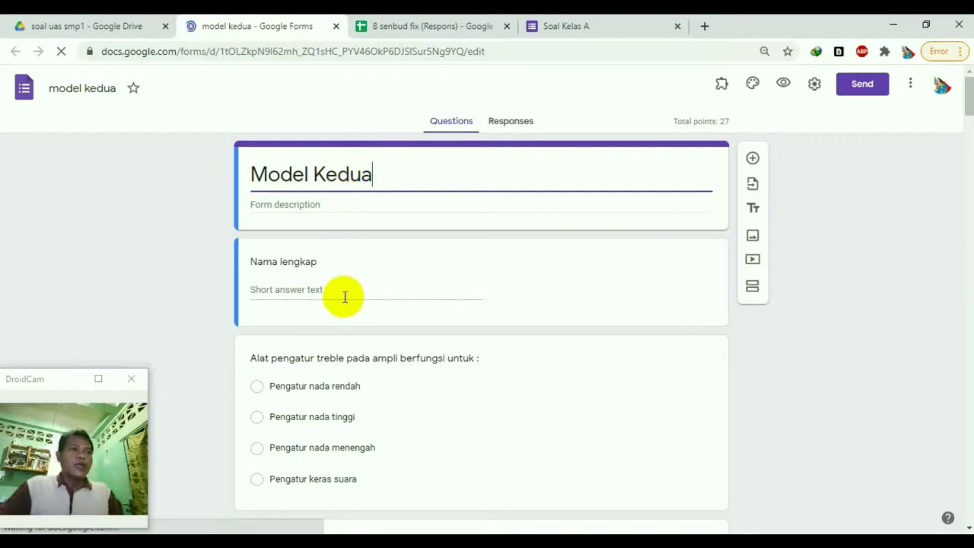
# Add a required short-answer question titled Kelas directly below the Nama lengkap question
pyautogui.click(345, 297)
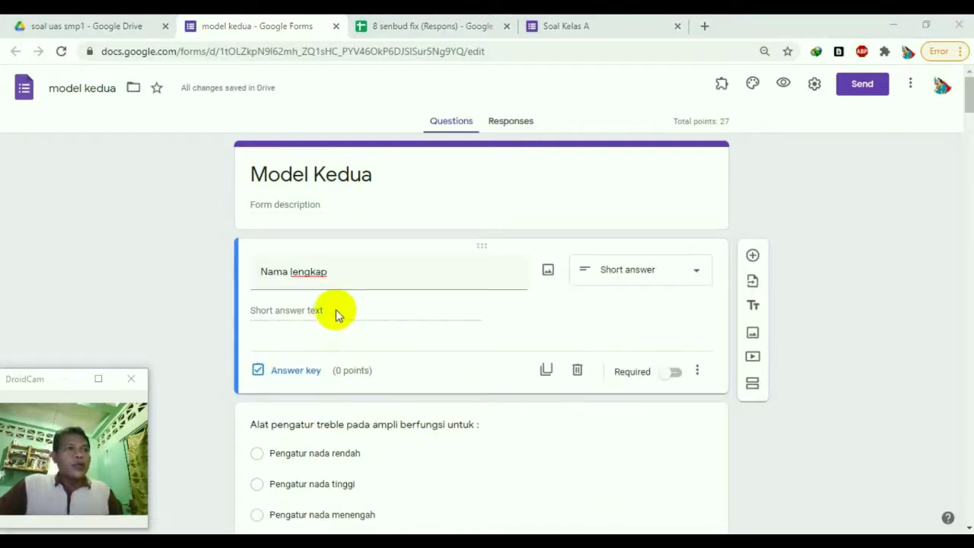
pyautogui.click(753, 258)
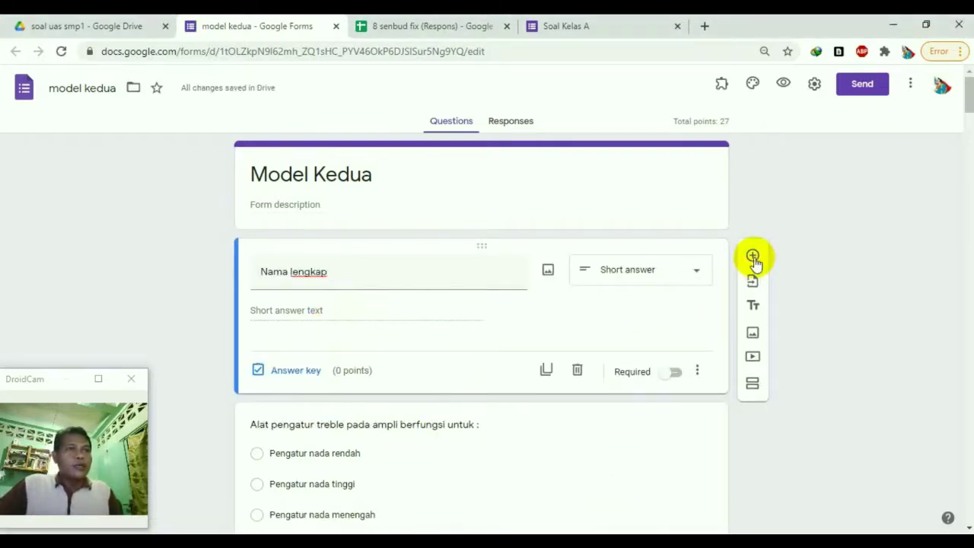
pyautogui.click(753, 258)
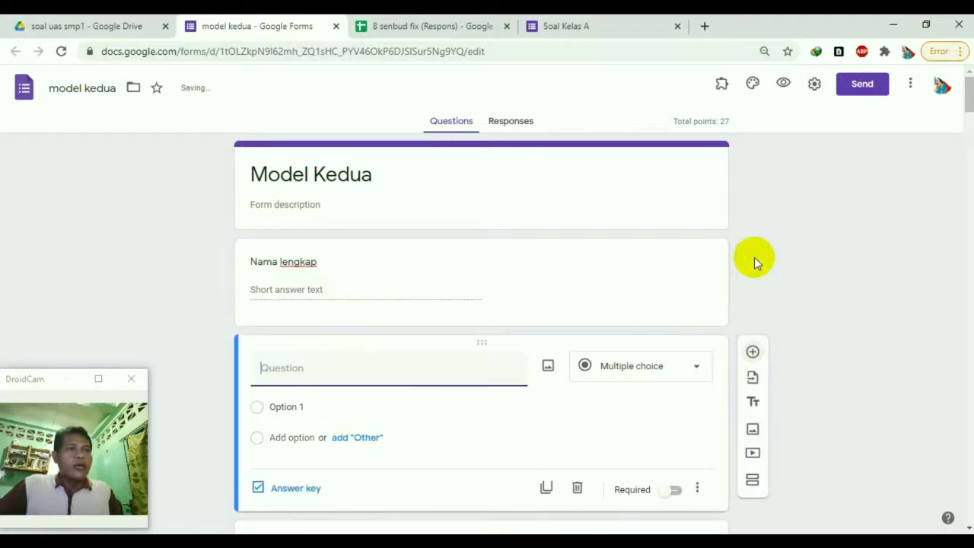
pyautogui.write('Kelas')
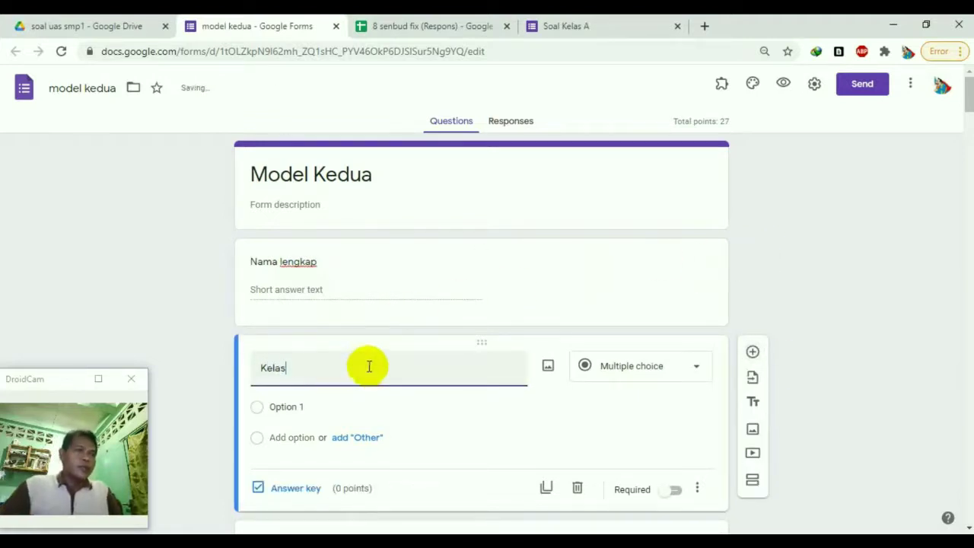
pyautogui.click(694, 369)
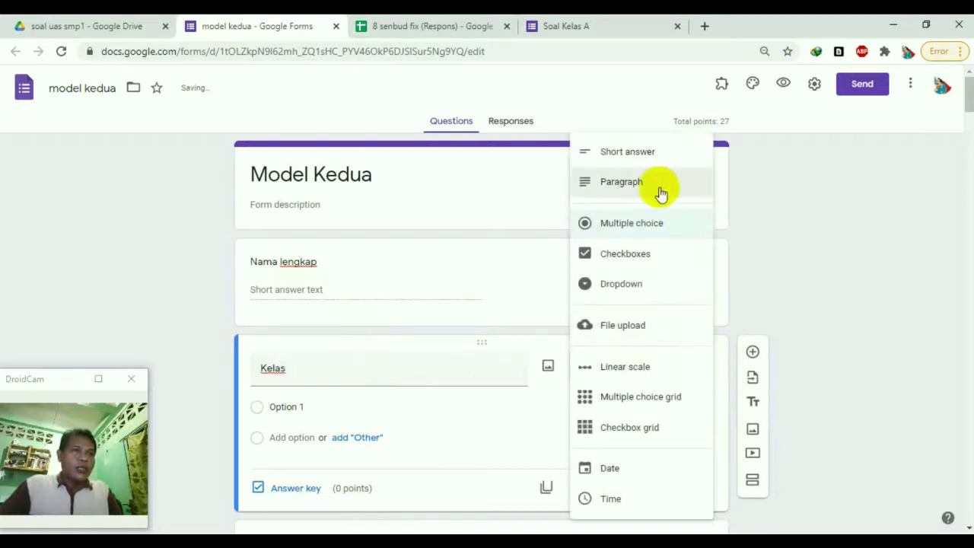
pyautogui.click(639, 154)
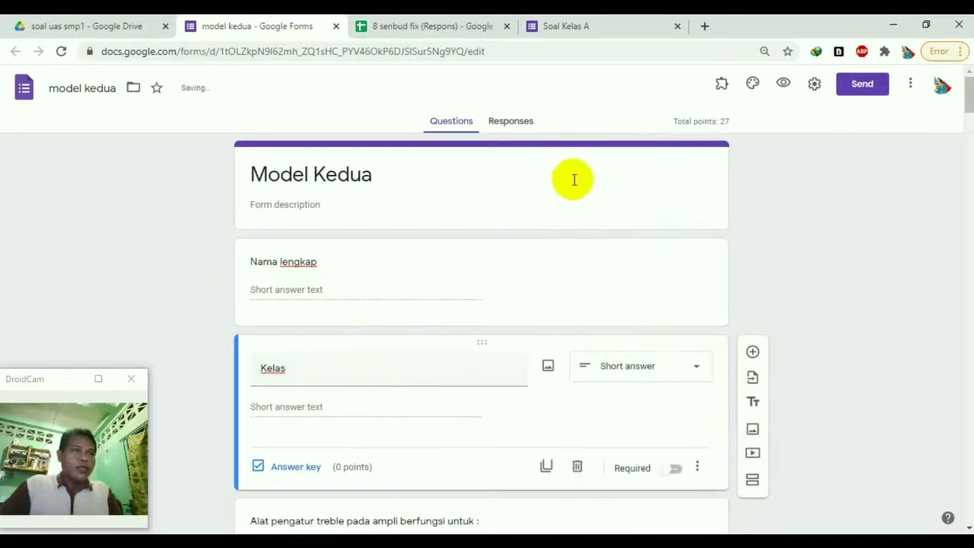
pyautogui.click(675, 470)
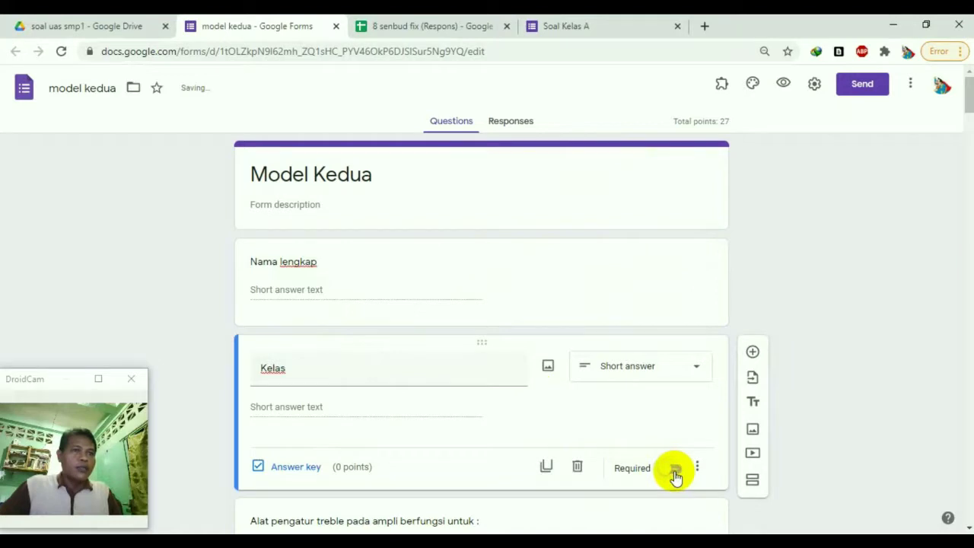
pyautogui.click(675, 470)
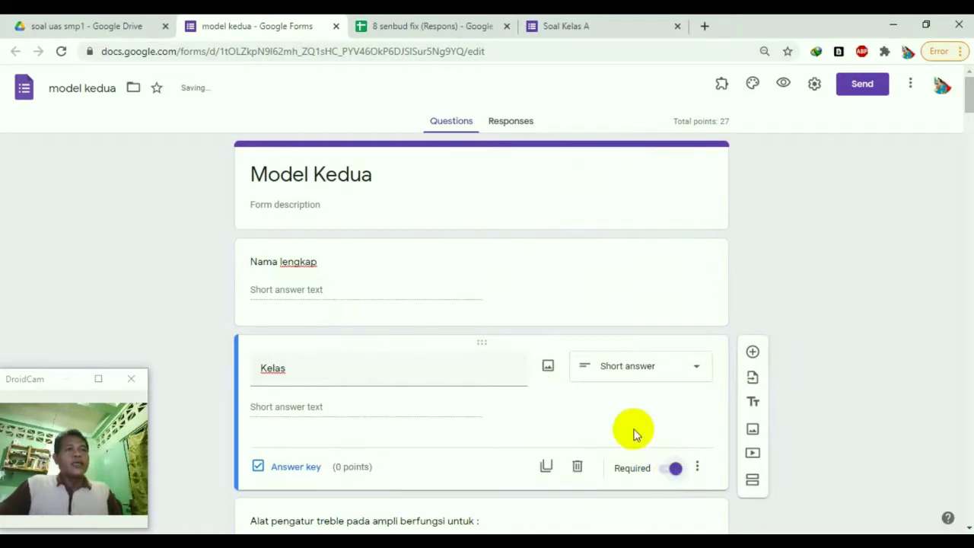
# Open the linked response spreadsheet of the model kedua form
pyautogui.click(520, 126)
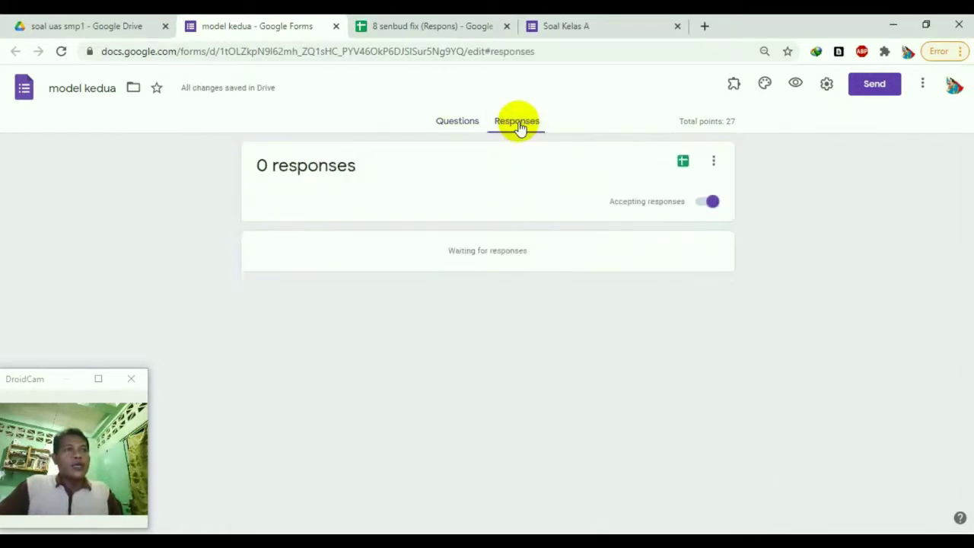
pyautogui.click(687, 162)
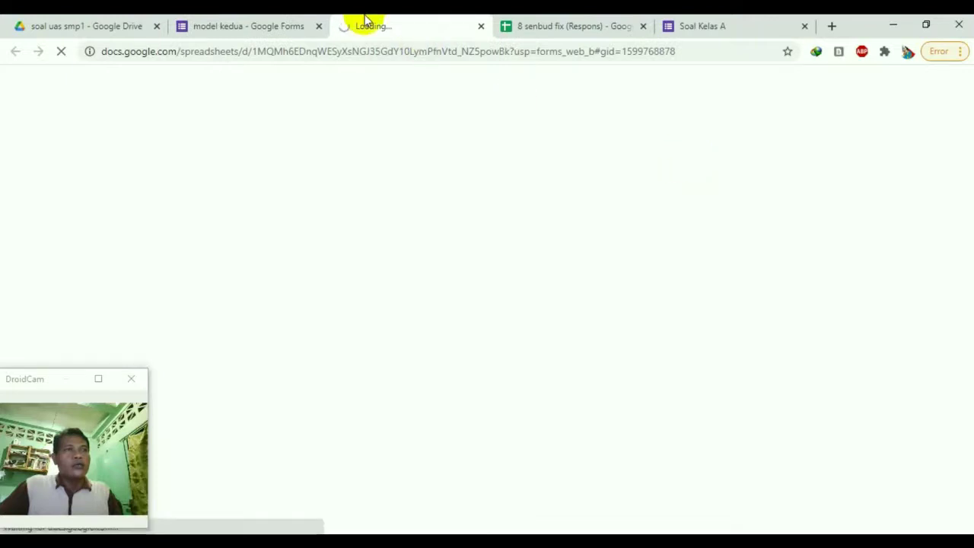
# Generate the shortened share link for the model kedua form and copy it
pyautogui.click(272, 25)
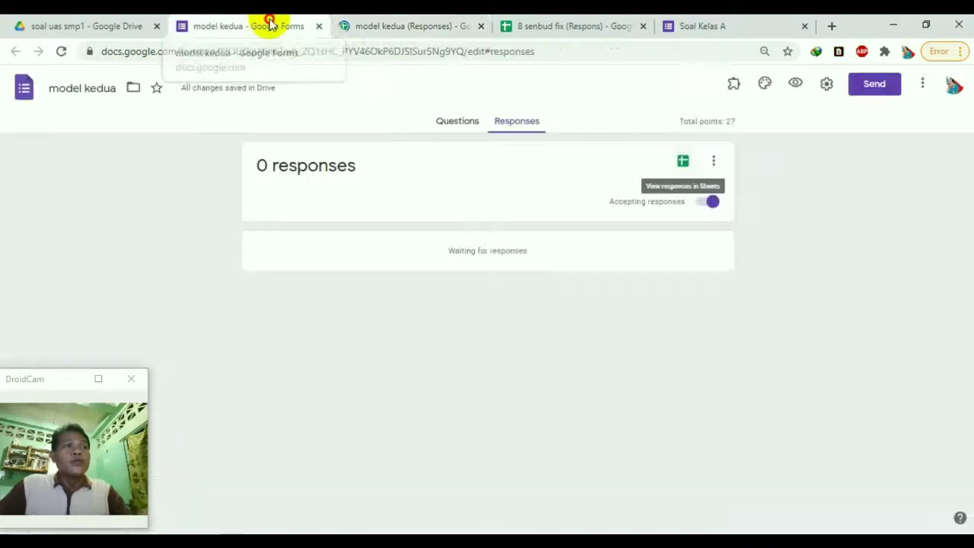
pyautogui.click(877, 87)
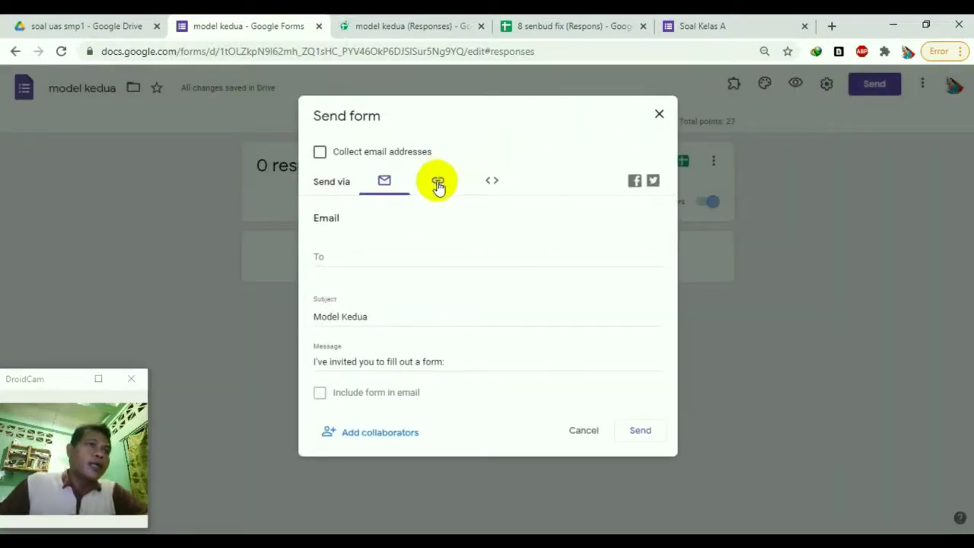
pyautogui.click(440, 186)
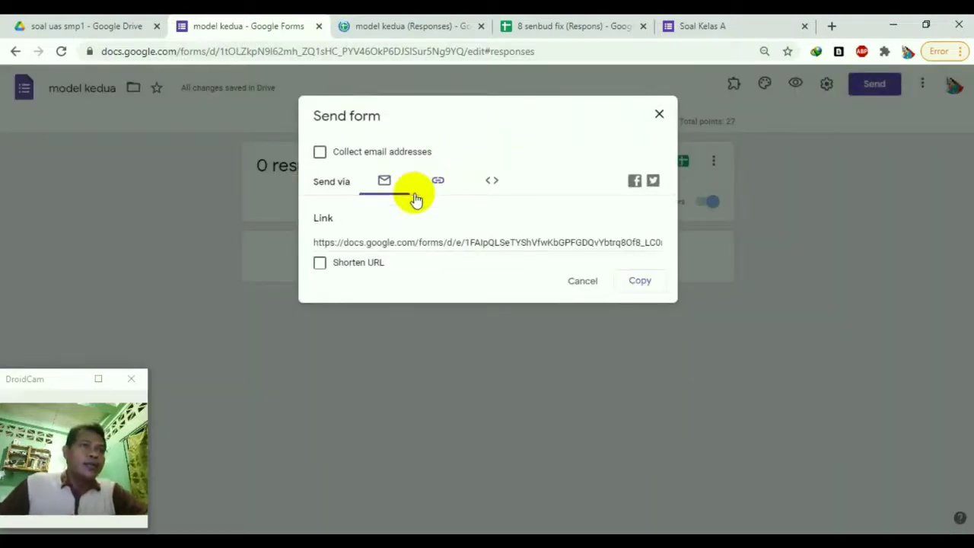
pyautogui.click(322, 268)
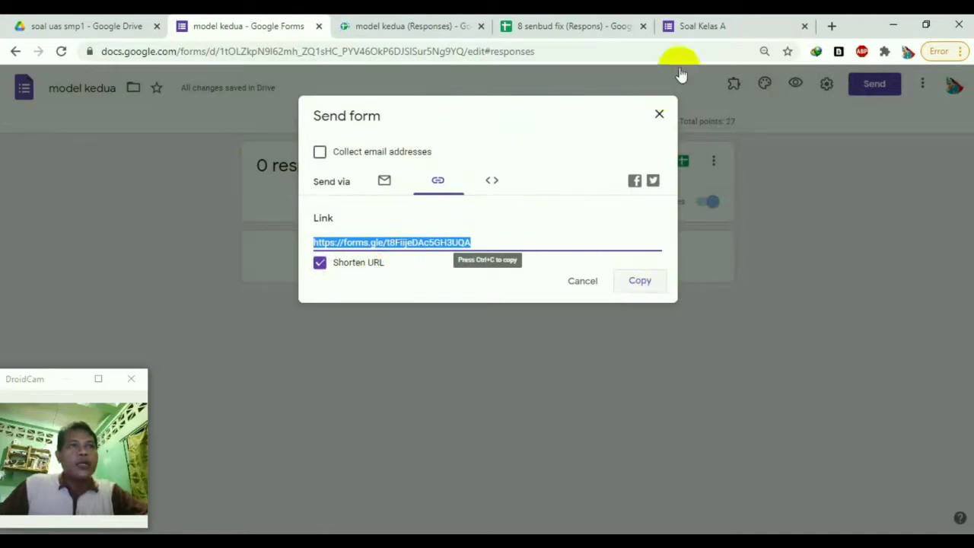
# Open the live Model Kedua form from its short link in a new tab and check the Nama lengkap and Kelas answer fields
pyautogui.click(832, 26)
pyautogui.click(738, 56)
pyautogui.hotkey('ctrl', 'v')
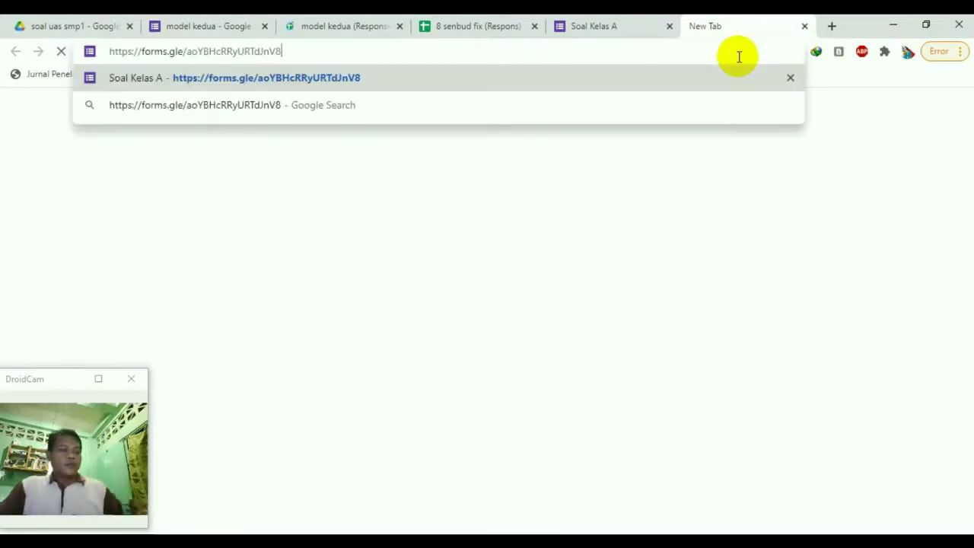
pyautogui.press('Return')
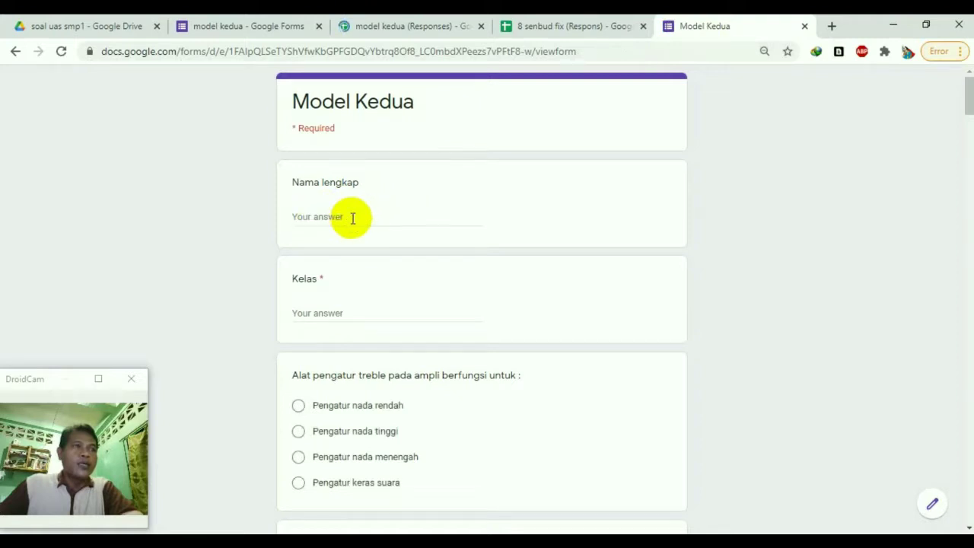
pyautogui.click(327, 311)
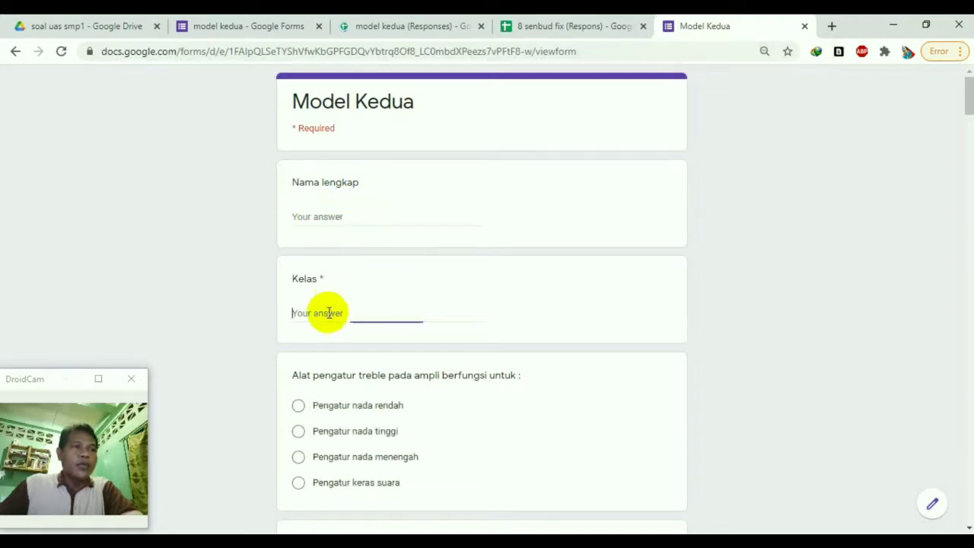
pyautogui.scroll(-3, 433, 327)
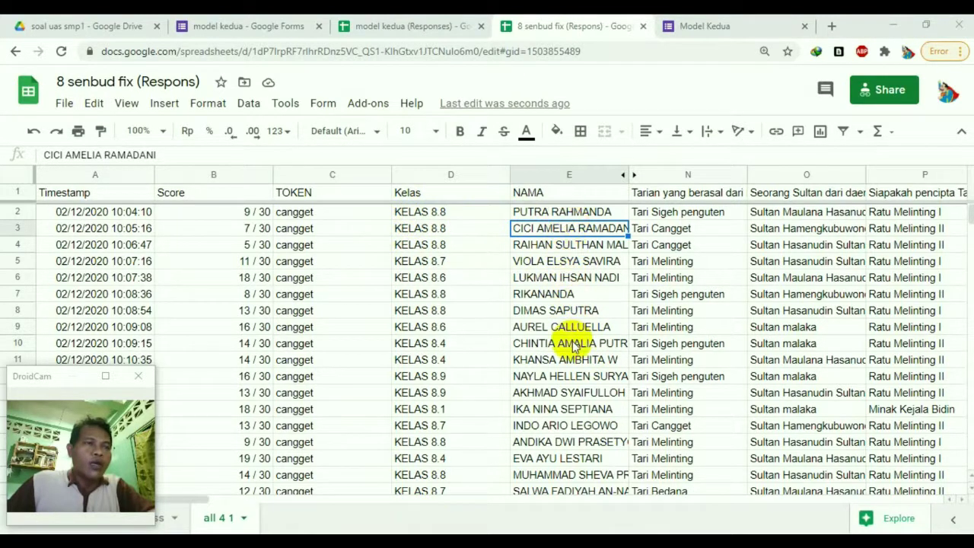
# Examine the class and student name entries in the Kelas and NAMA columns of the 8 senbud fix (Respons) spreadsheet
pyautogui.click(462, 217)
pyautogui.click(448, 261)
pyautogui.click(447, 277)
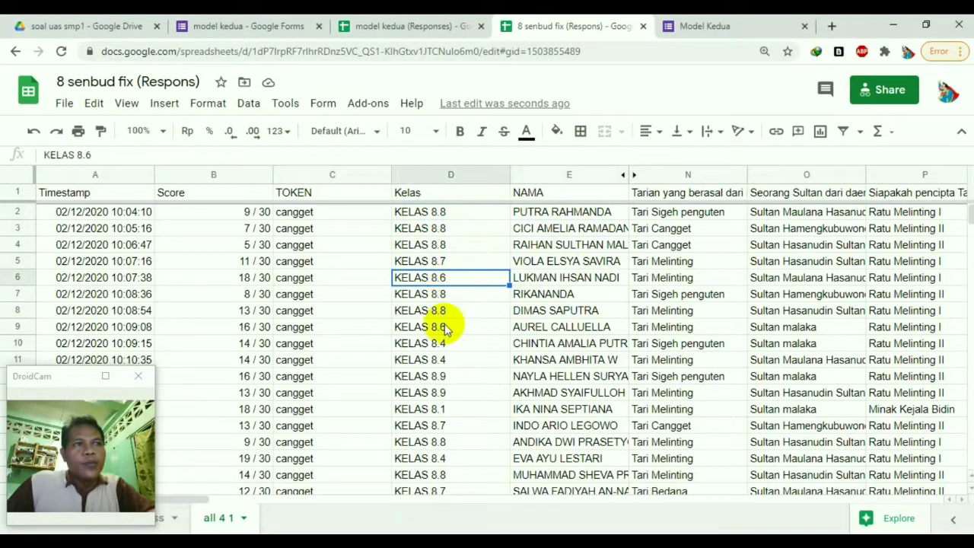
pyautogui.click(451, 343)
pyautogui.click(449, 360)
pyautogui.click(450, 394)
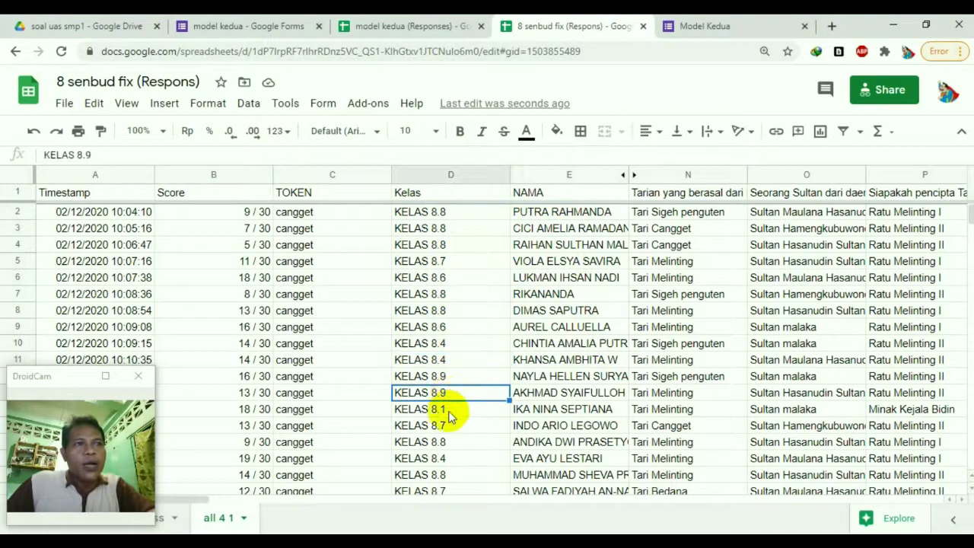
pyautogui.click(449, 409)
pyautogui.click(559, 215)
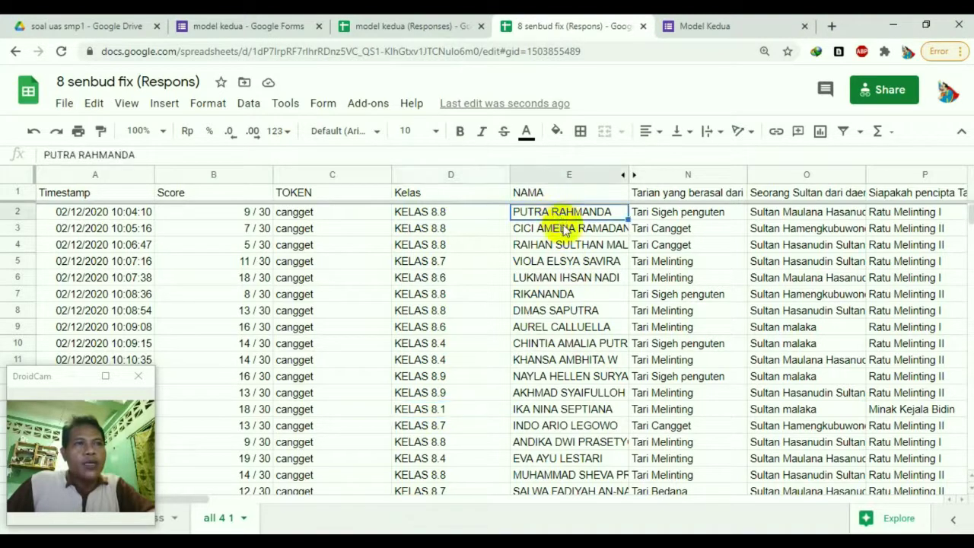
pyautogui.click(562, 228)
pyautogui.click(567, 245)
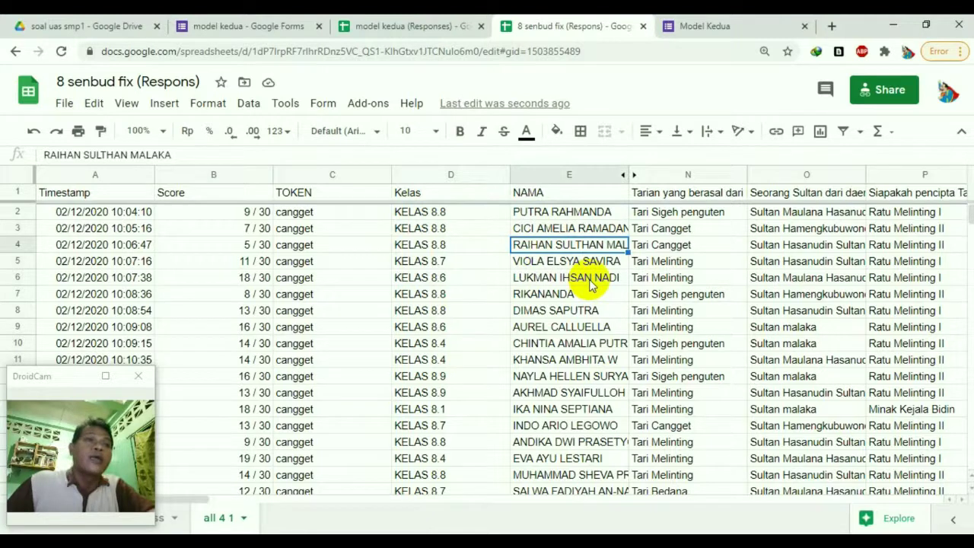
pyautogui.click(424, 229)
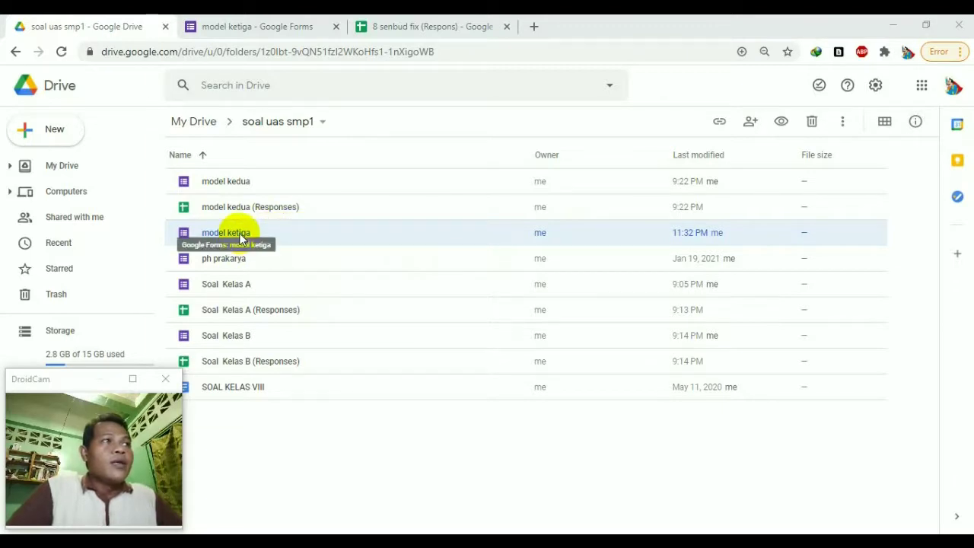
# Change the heading title of the model ketiga form to Model Ketiga
pyautogui.click(271, 26)
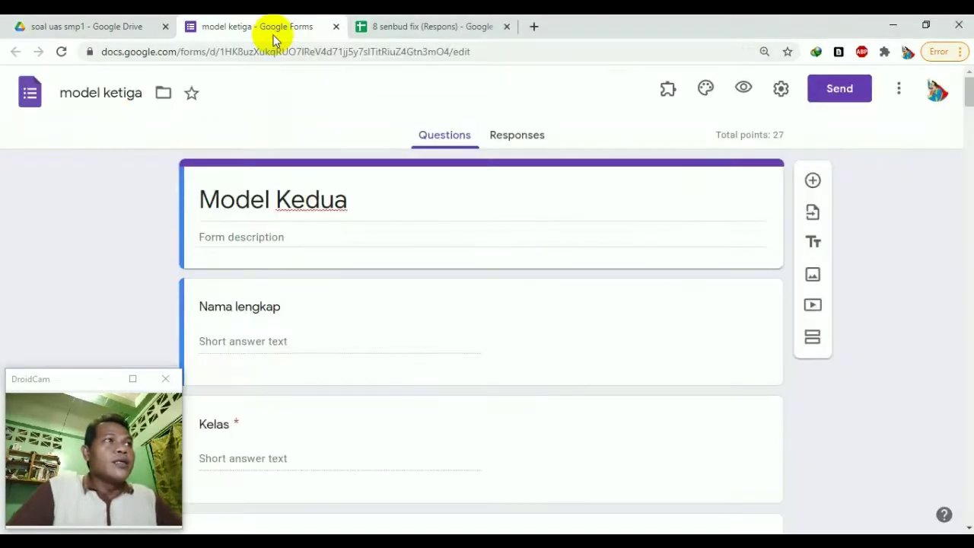
pyautogui.tripleClick(374, 200)
pyautogui.moveTo(364, 202); pyautogui.dragTo(308, 202)
pyautogui.write('tiga')
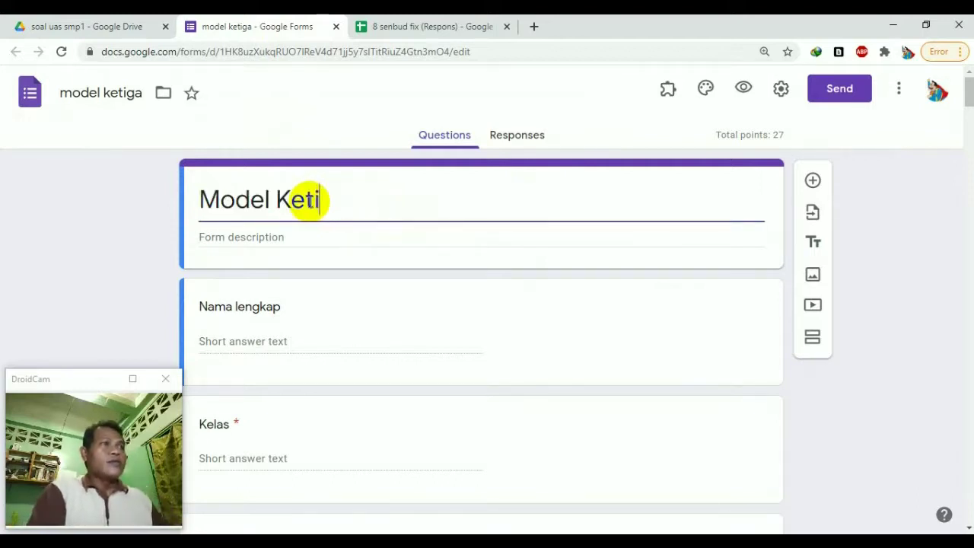
# Move the Kelas question above the Nama lengkap question in the model ketiga form
pyautogui.click(211, 290)
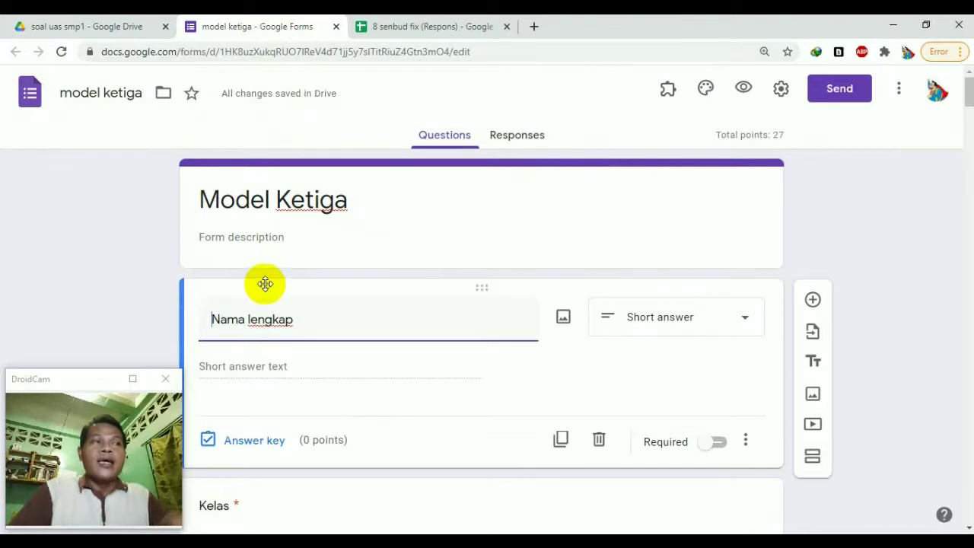
pyautogui.scroll(-1, 266, 421)
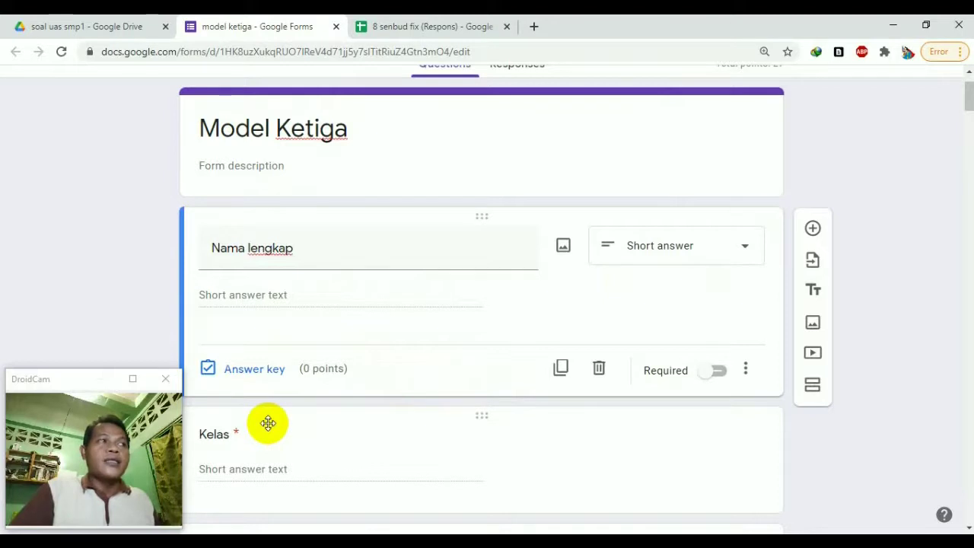
pyautogui.moveTo(267, 419); pyautogui.dragTo(268, 238)
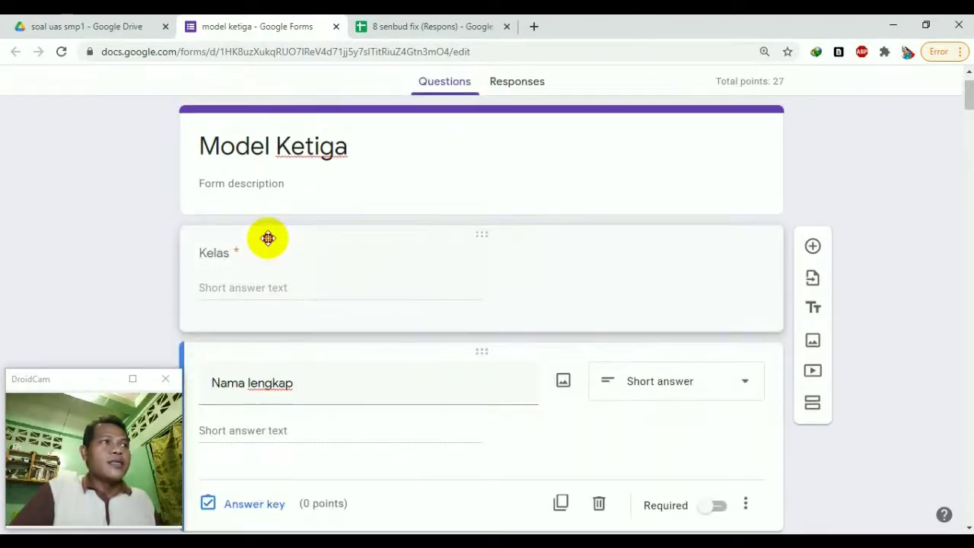
# Retitle the Kelas question Pilih Kelas and make it a dropdown with Kelas 8.1 as its first option
pyautogui.click(268, 238)
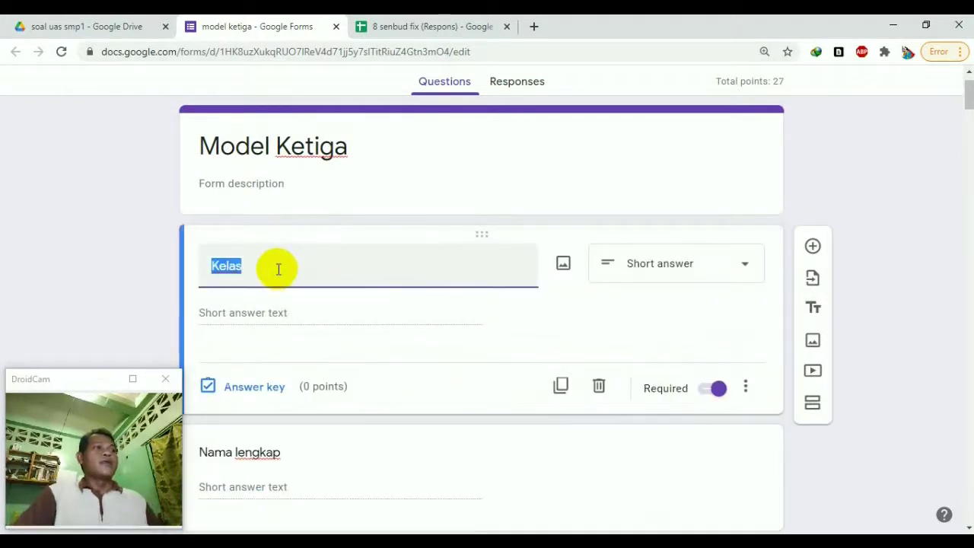
pyautogui.write('Pilih Kelas')
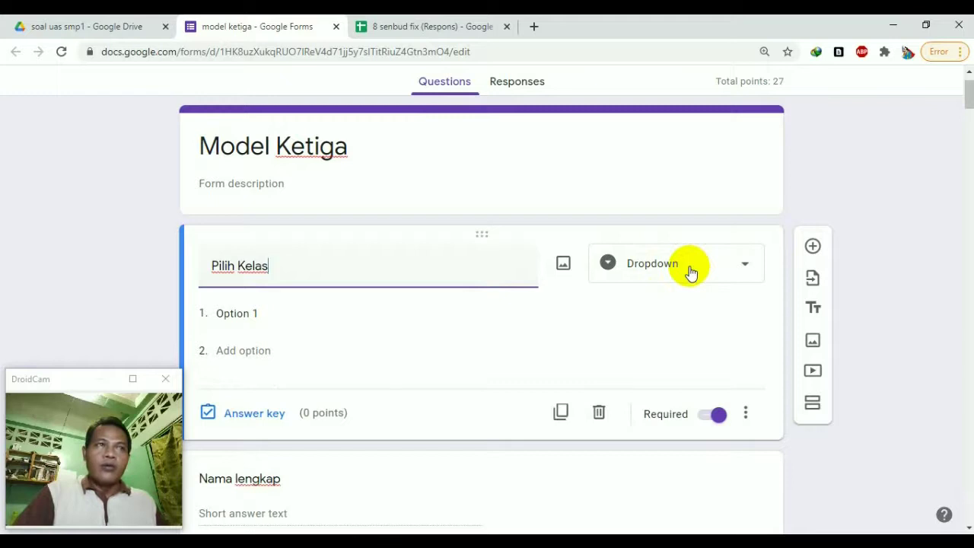
pyautogui.click(244, 313)
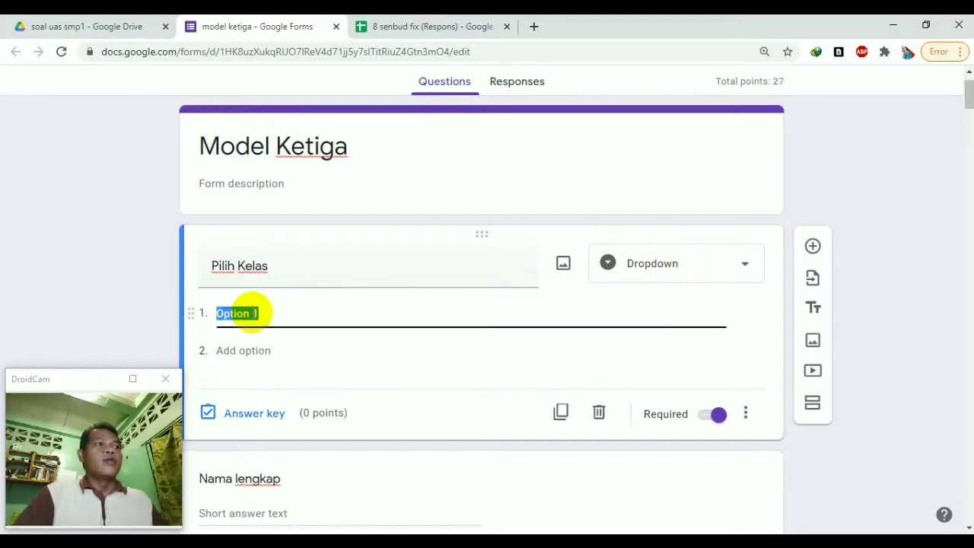
pyautogui.write('Kelas 8.1')
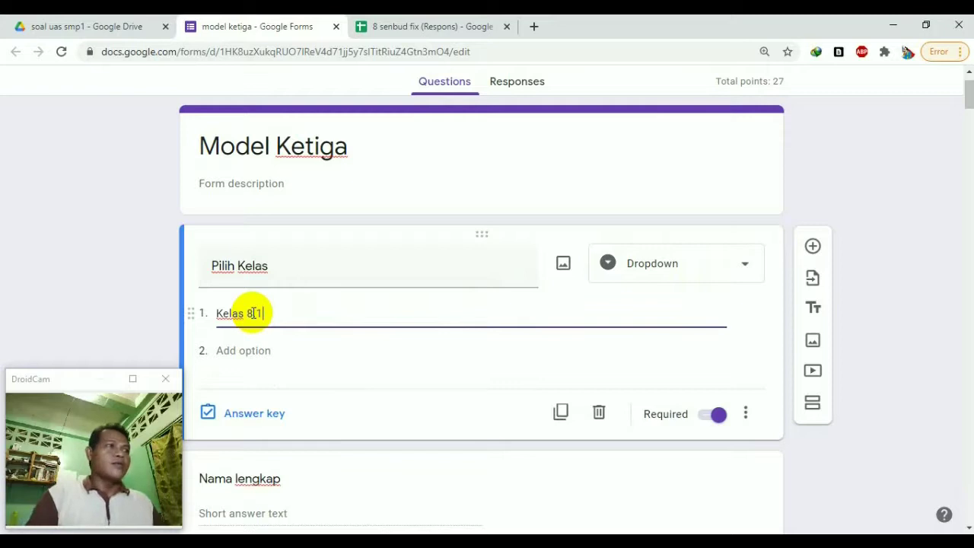
# Add the options Kelas 8.2, Kelas 8.3 and Kelas 8.4 to the Pilih Kelas dropdown
pyautogui.press('Return')
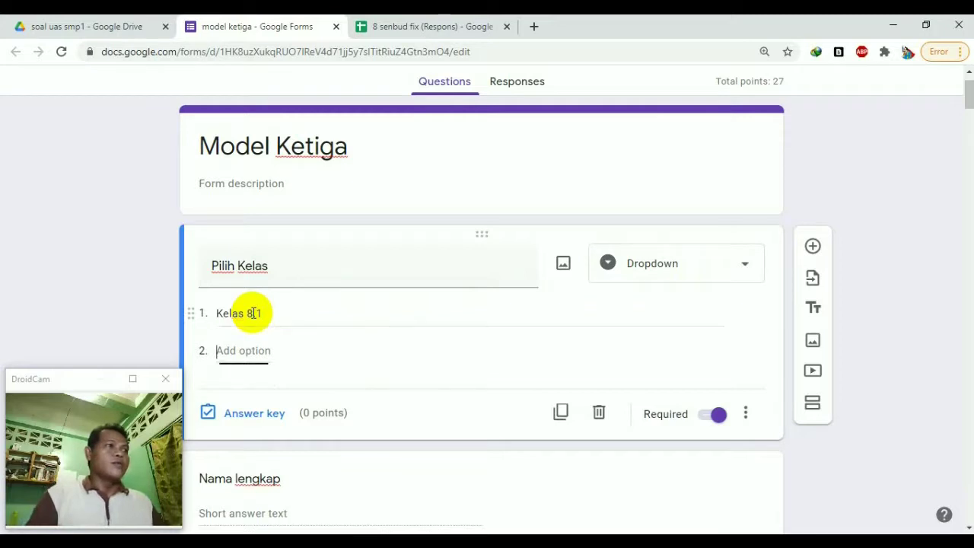
pyautogui.write('Kelas 8.2')
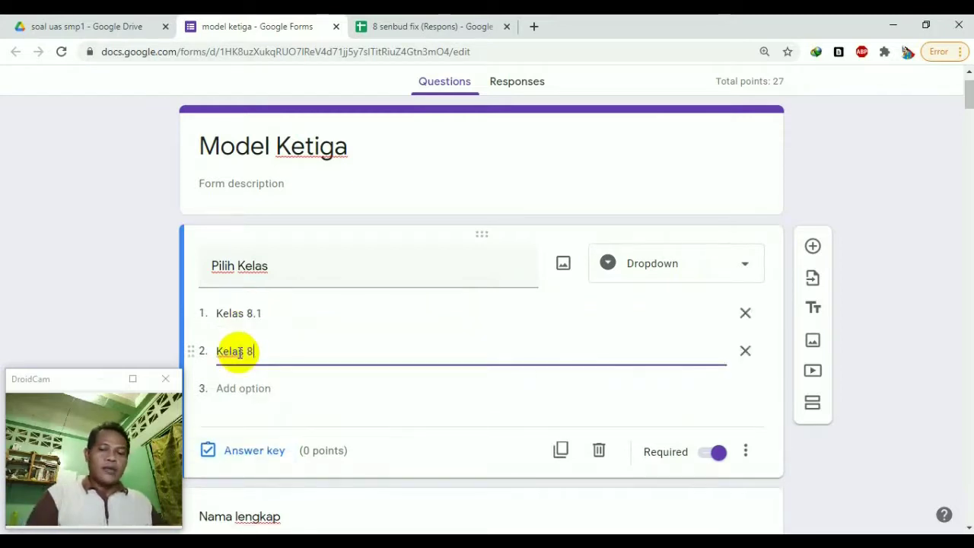
pyautogui.click(270, 386)
pyautogui.write('Kelas 8.')
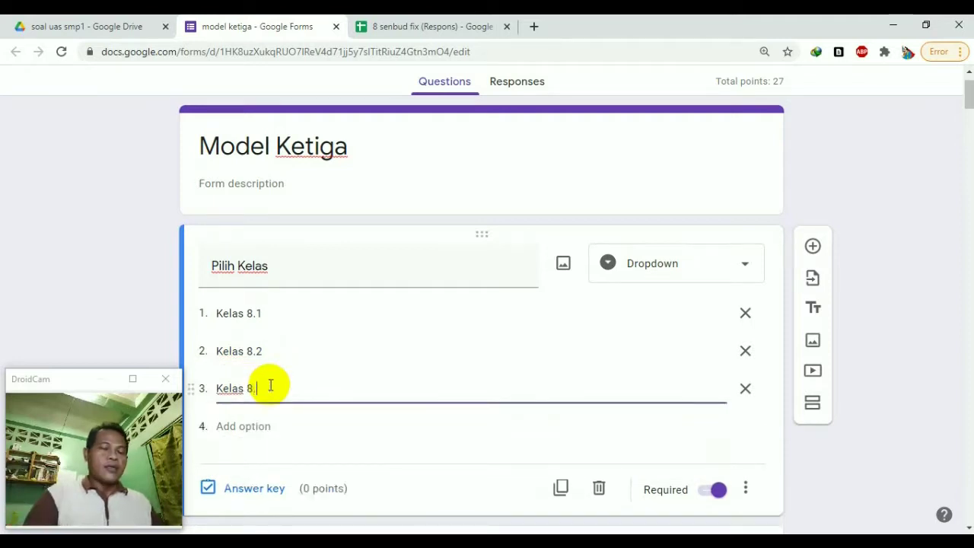
pyautogui.write('3')
pyautogui.click(262, 426)
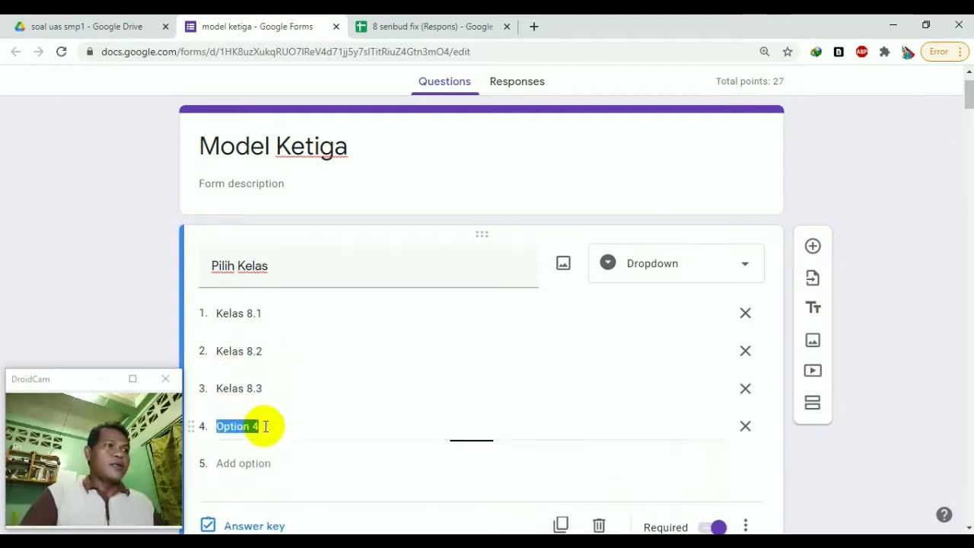
pyautogui.write('Kelas 8.')
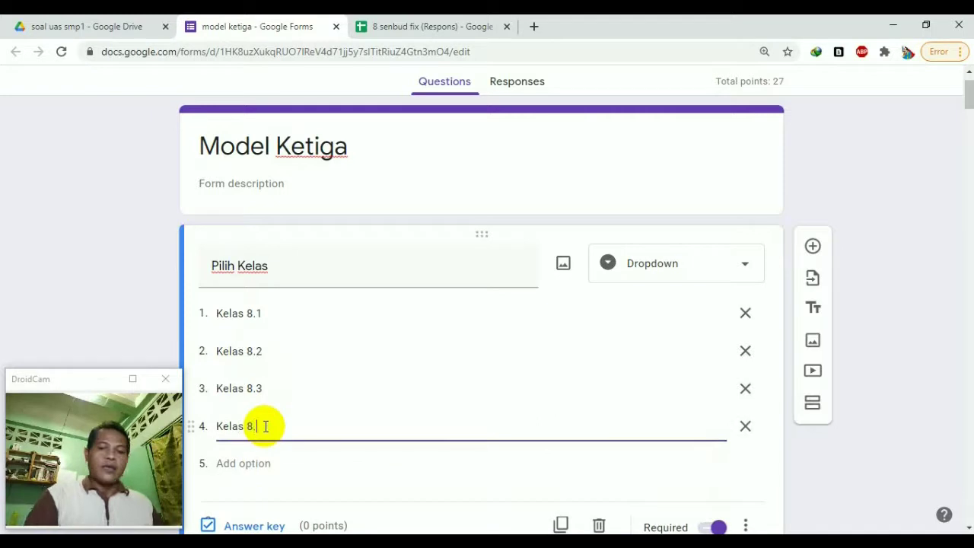
pyautogui.write('4')
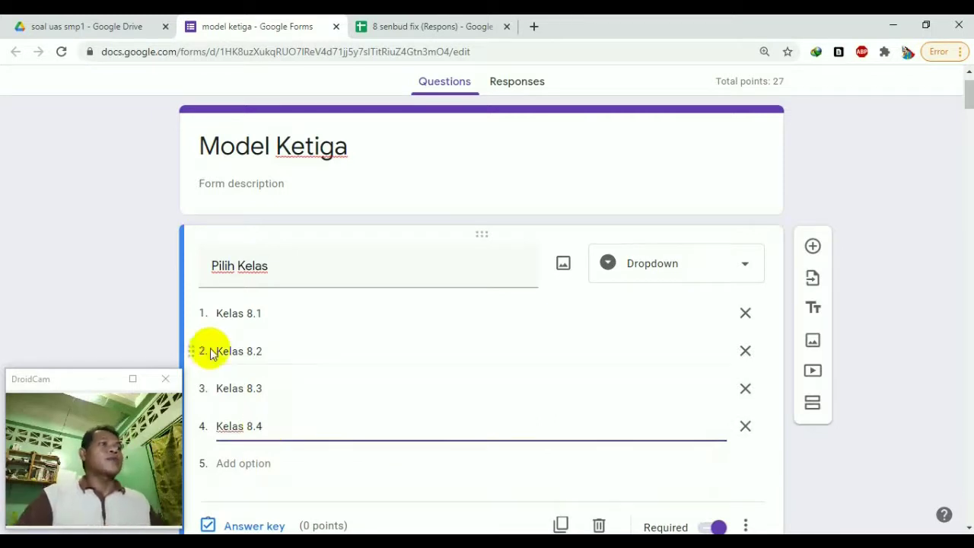
pyautogui.click(165, 297)
# Add a new section directly below the Pilih Kelas question and title it Daftar Siswa kelas 8.1
pyautogui.scroll(-2, 165, 298)
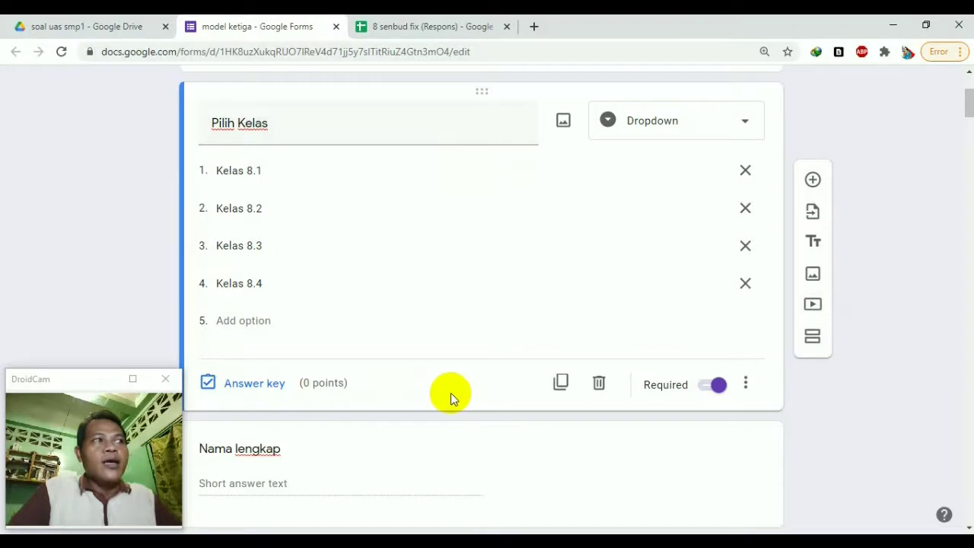
pyautogui.click(814, 339)
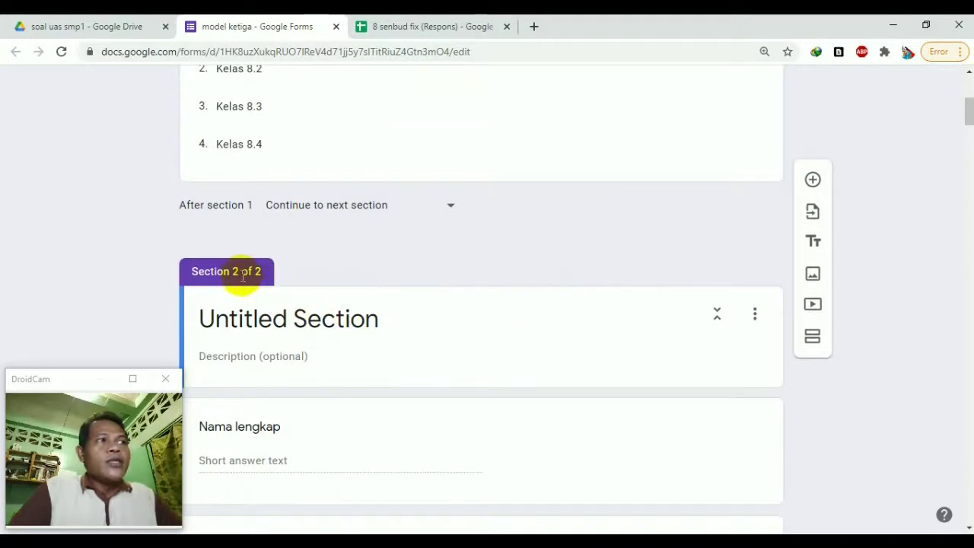
pyautogui.click(386, 316)
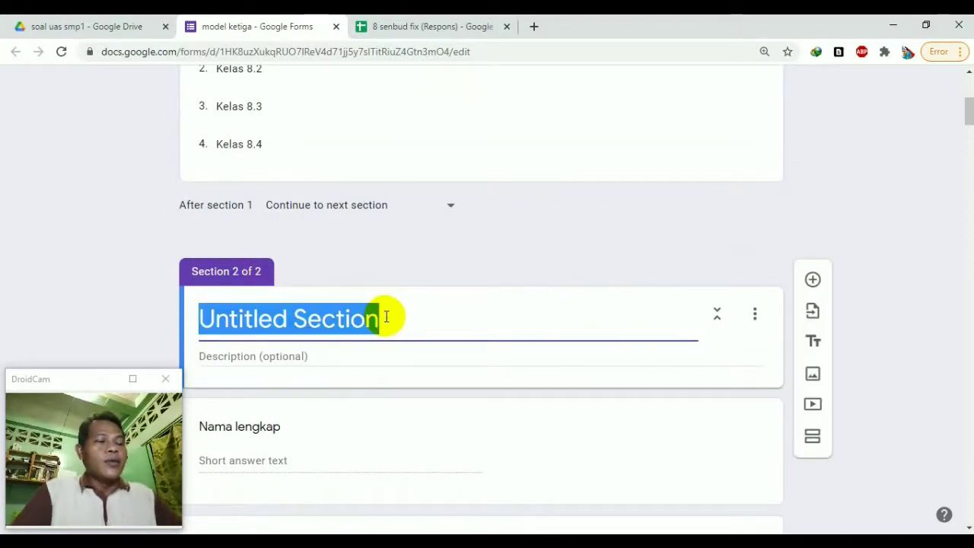
pyautogui.write('Dafta')
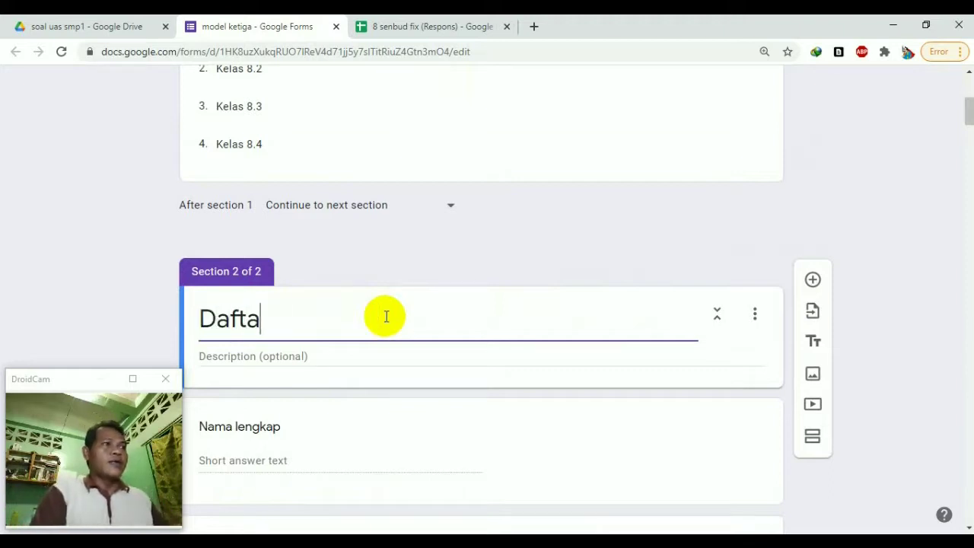
pyautogui.write('r Siswa ')
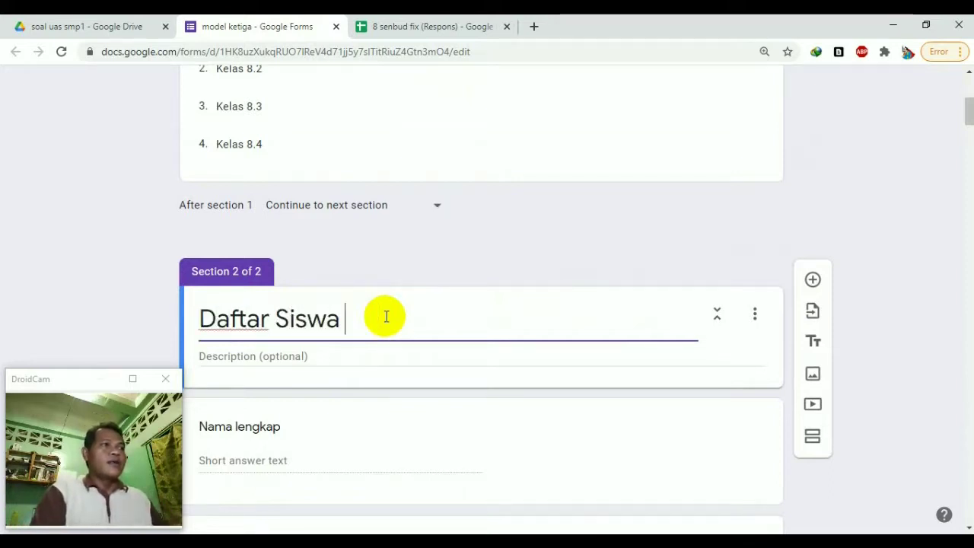
pyautogui.write('kelas 8.1')
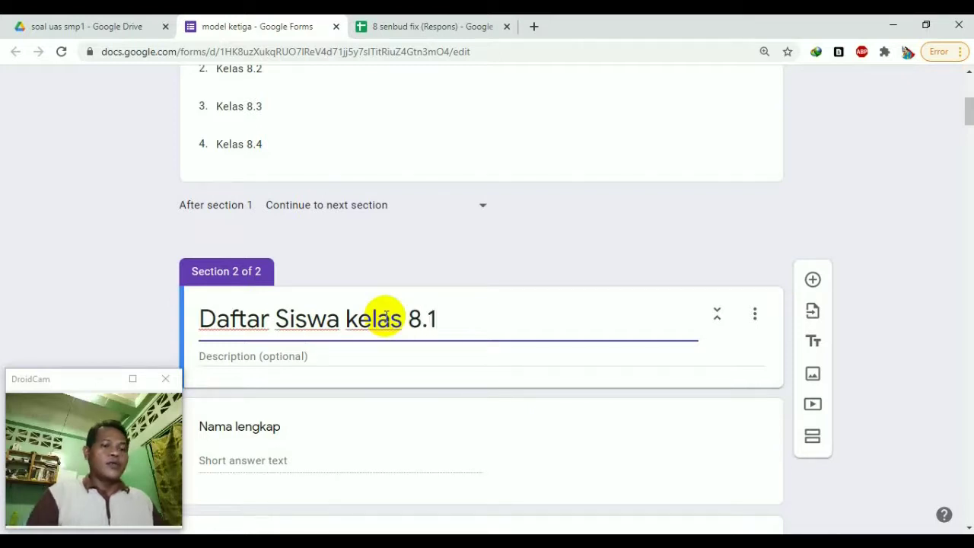
pyautogui.hotkey('ctrl', 'a')
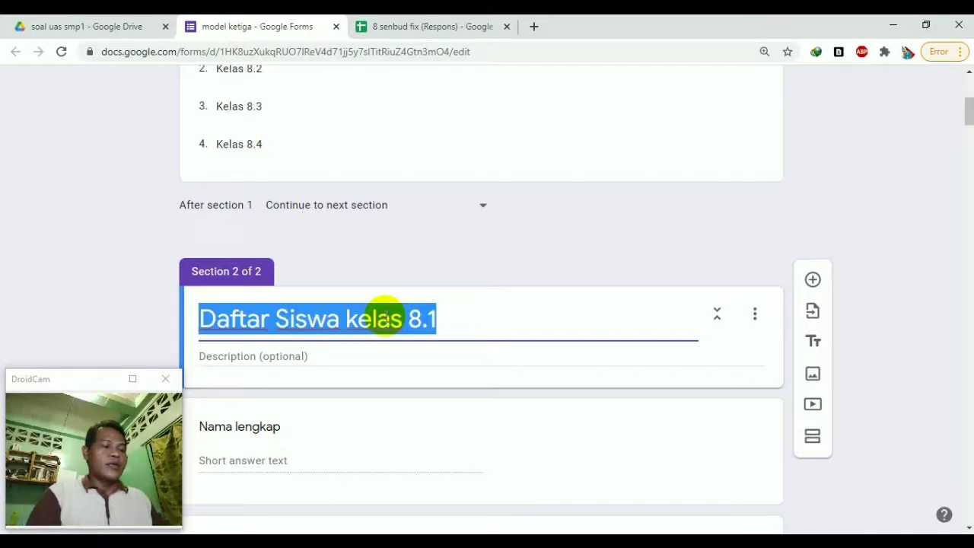
# Retitle the Nama lengkap question in the Daftar Siswa kelas 8.1 section Pilih Nama and make it a dropdown
pyautogui.click(268, 428)
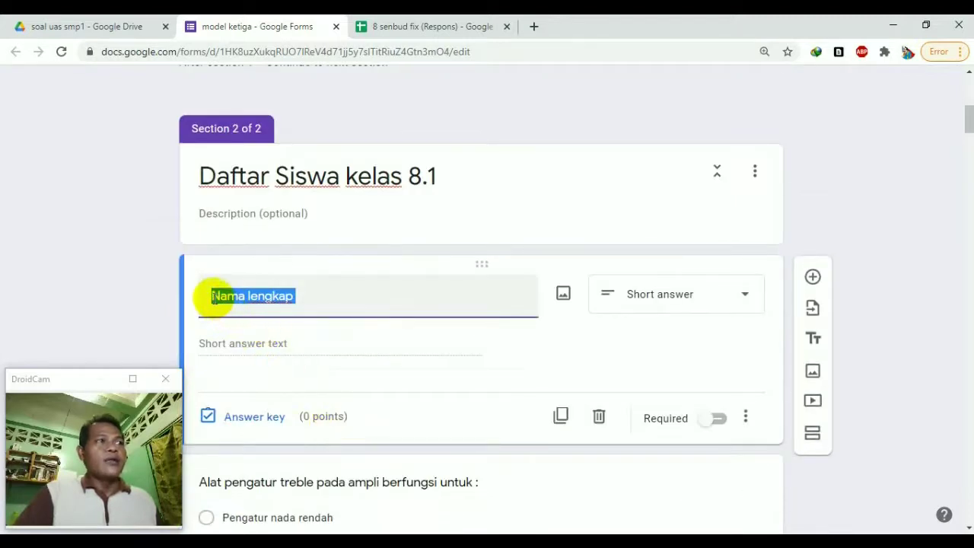
pyautogui.write('Pili')
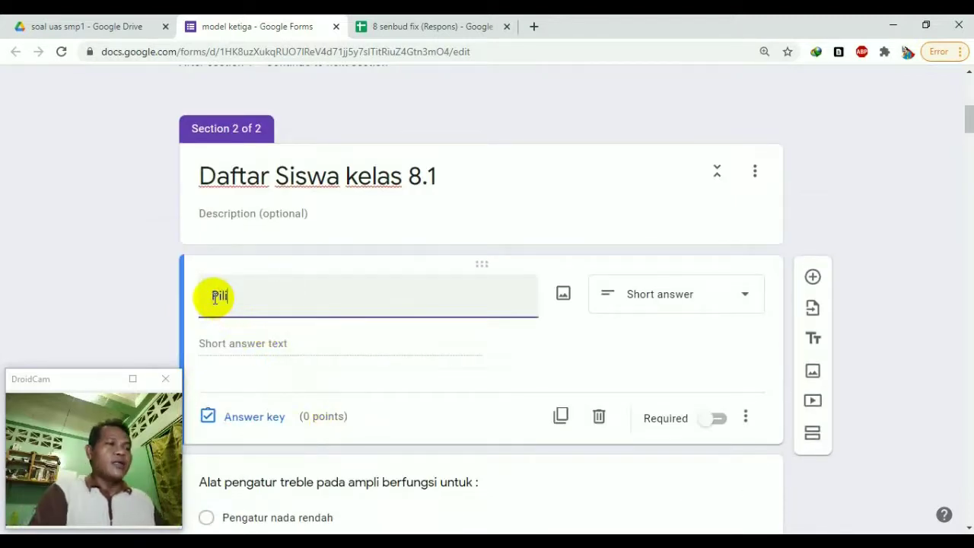
pyautogui.write('h Nama')
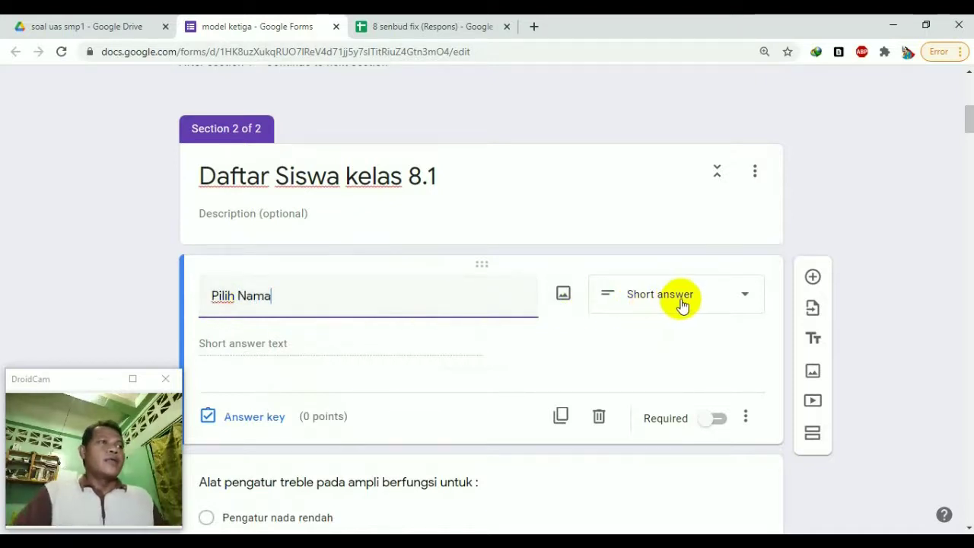
pyautogui.click(739, 304)
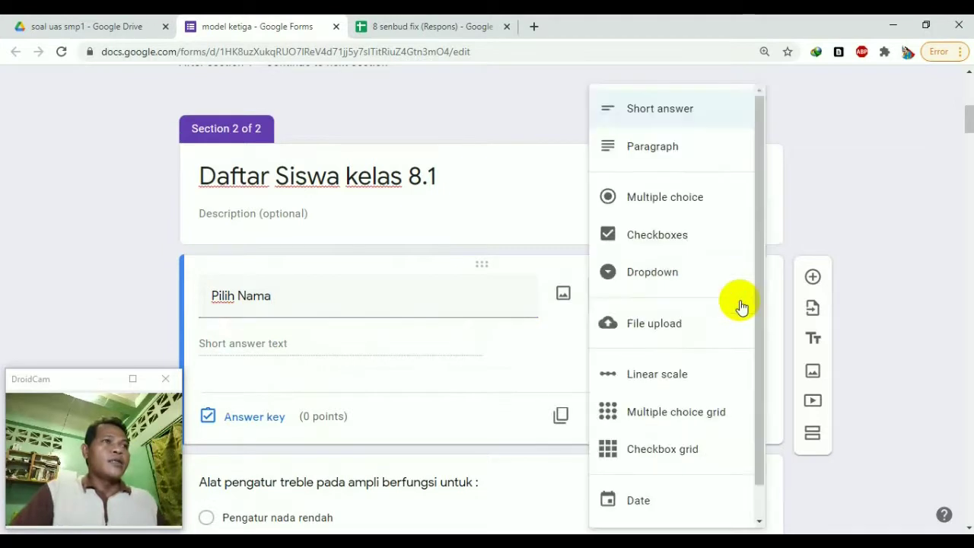
pyautogui.click(659, 272)
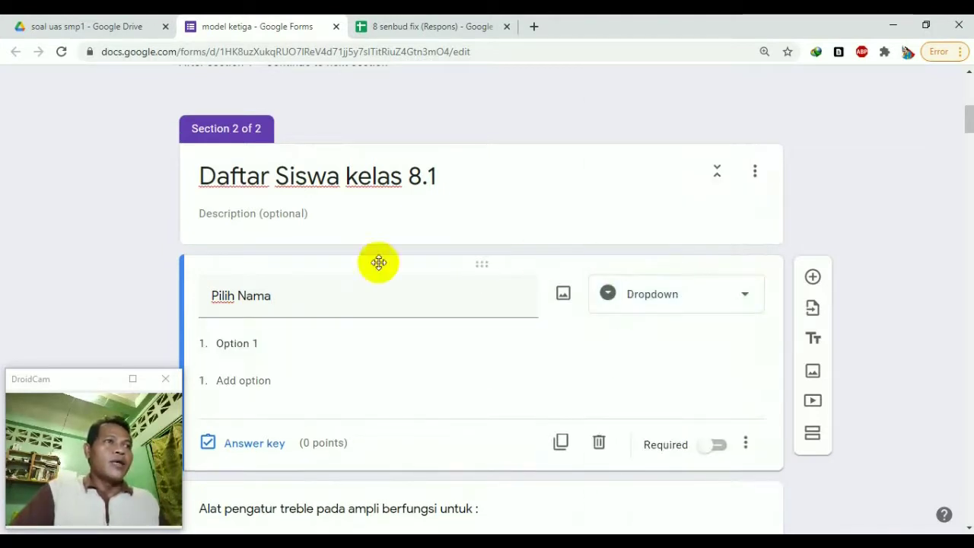
# Switch to the Excel student list and copy all KELAS 8.1 entries of the Nama column
pyautogui.click(263, 342)
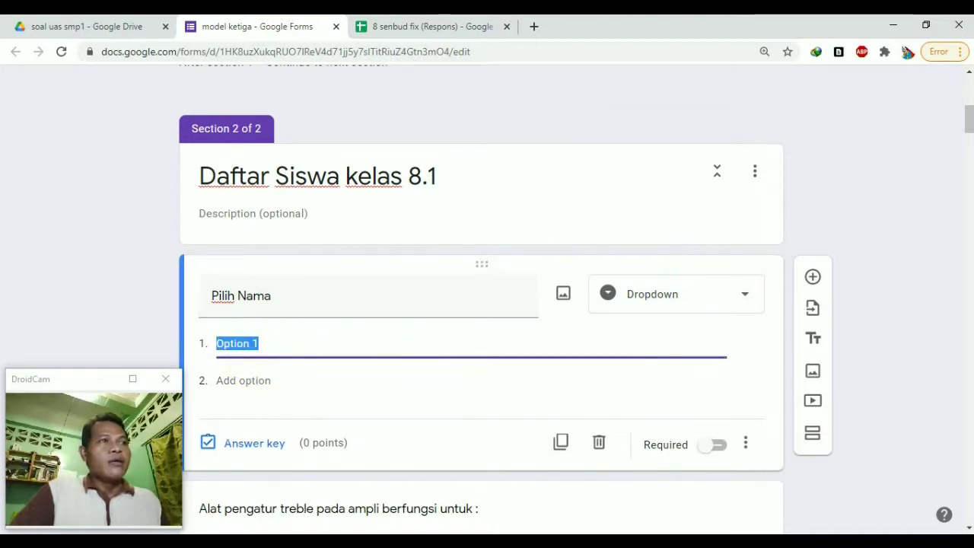
pyautogui.hotkey('alt', 'Tab')
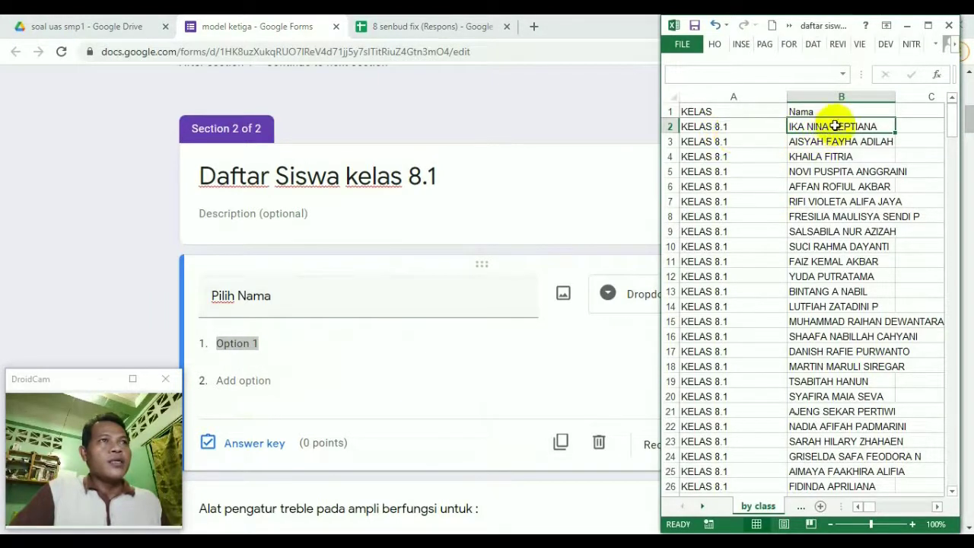
pyautogui.scroll(-1, 868, 232)
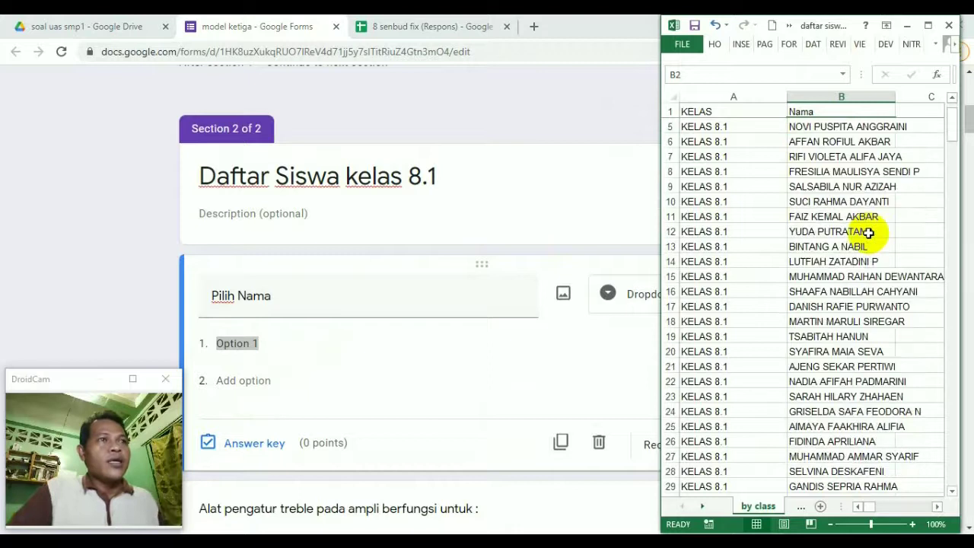
pyautogui.scroll(-2, 840, 366)
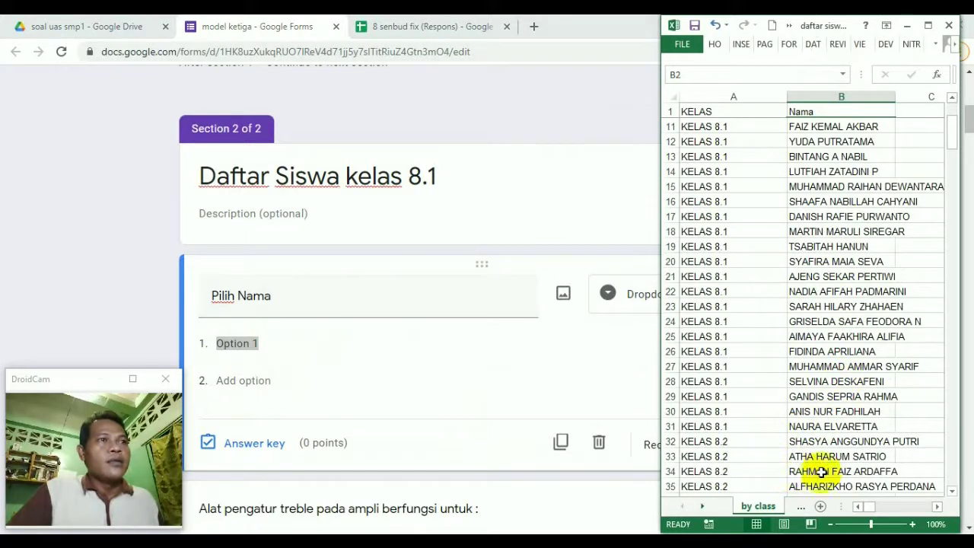
pyautogui.keyDown('shift'); pyautogui.click(841, 430); pyautogui.keyUp('shift')
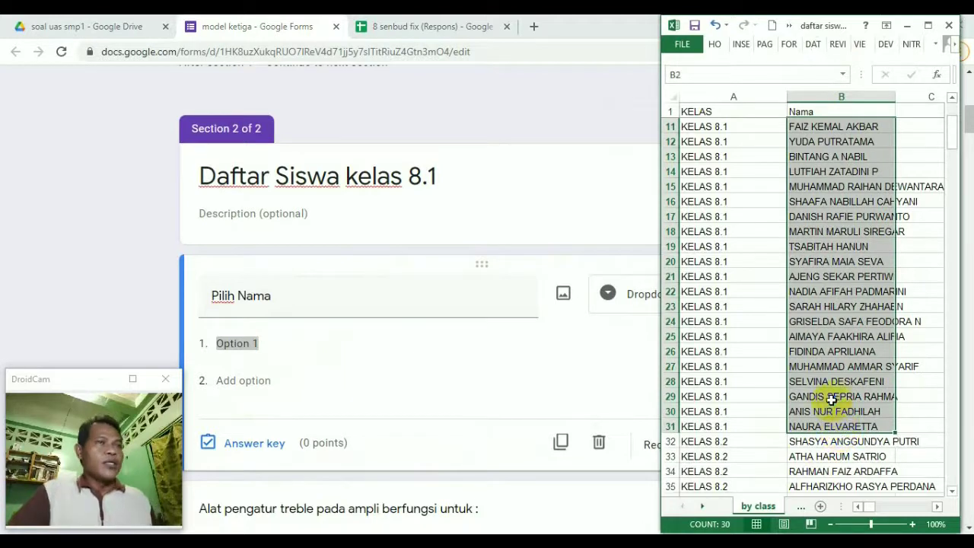
pyautogui.rightClick(830, 400)
pyautogui.click(717, 145)
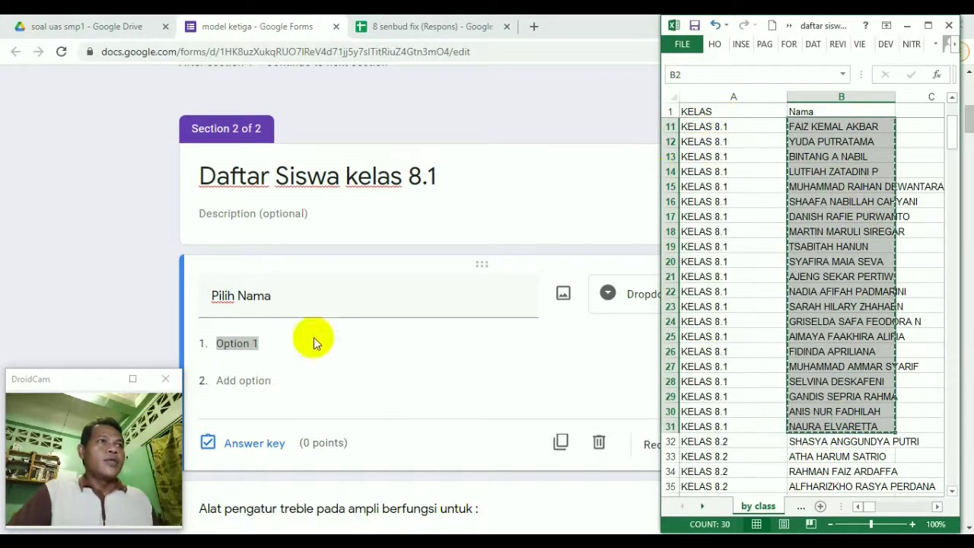
# Back in the form, paste the copied class 8.1 names over Option 1 of the Pilih Nama dropdown
pyautogui.click(239, 343)
pyautogui.click(267, 346)
pyautogui.moveTo(268, 346); pyautogui.dragTo(213, 344)
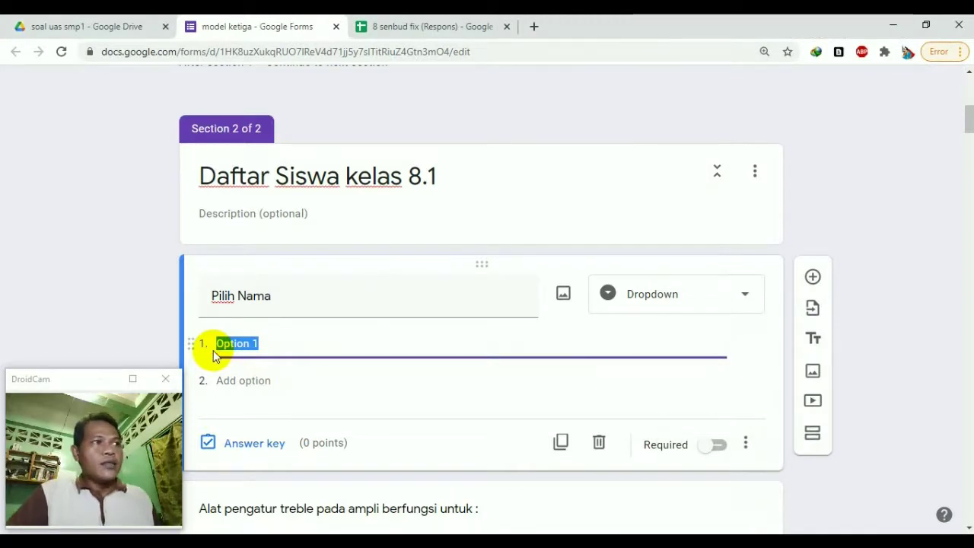
pyautogui.hotkey('ctrl', 'v')
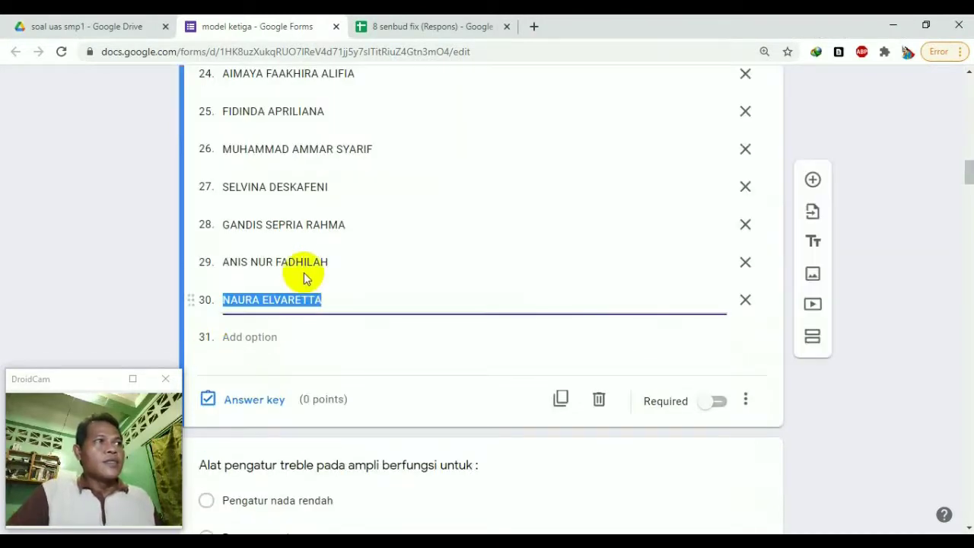
pyautogui.scroll(7, 303, 270)
pyautogui.scroll(8, 304, 270)
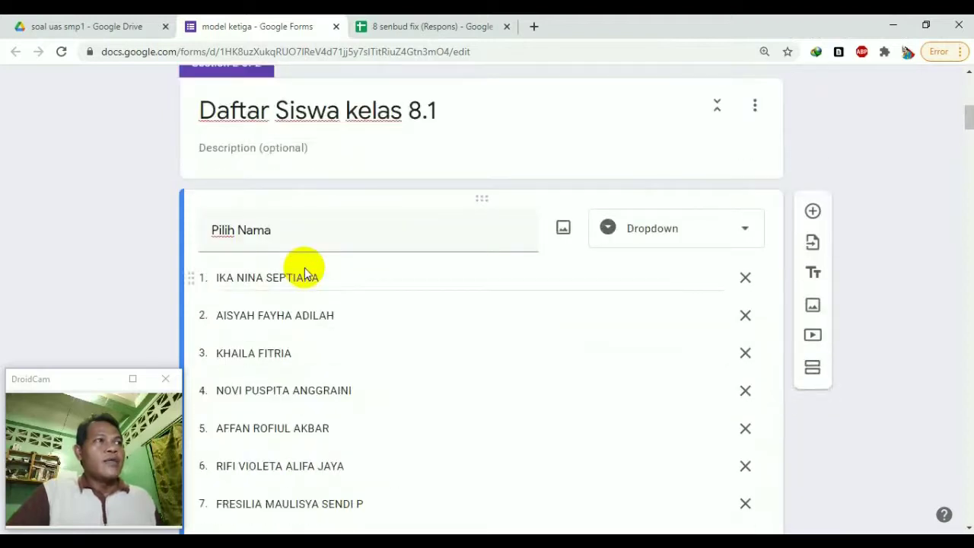
pyautogui.scroll(3, 304, 267)
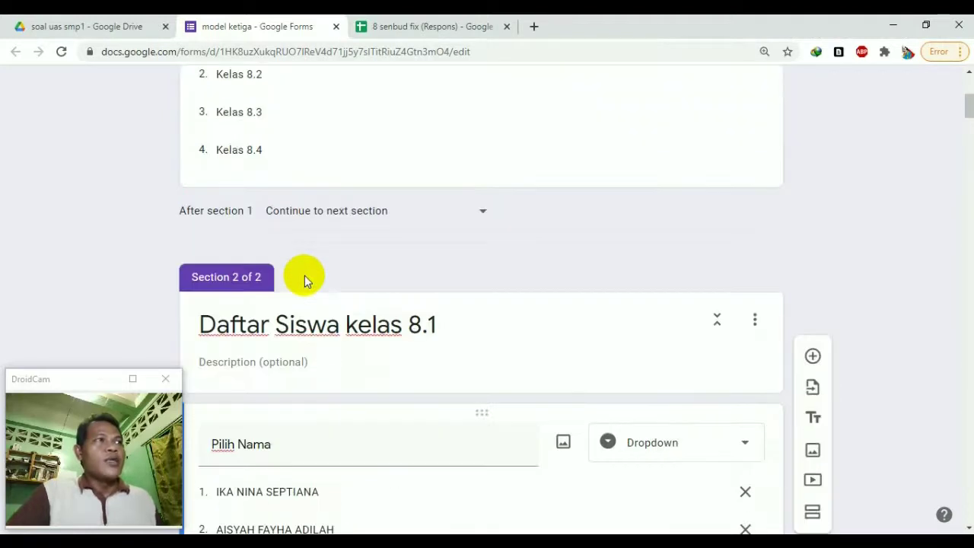
# Add a new section directly below the class 8.1 Pilih Nama question and title it Daftar Siswa kelas 8.2
pyautogui.scroll(-14, 365, 341)
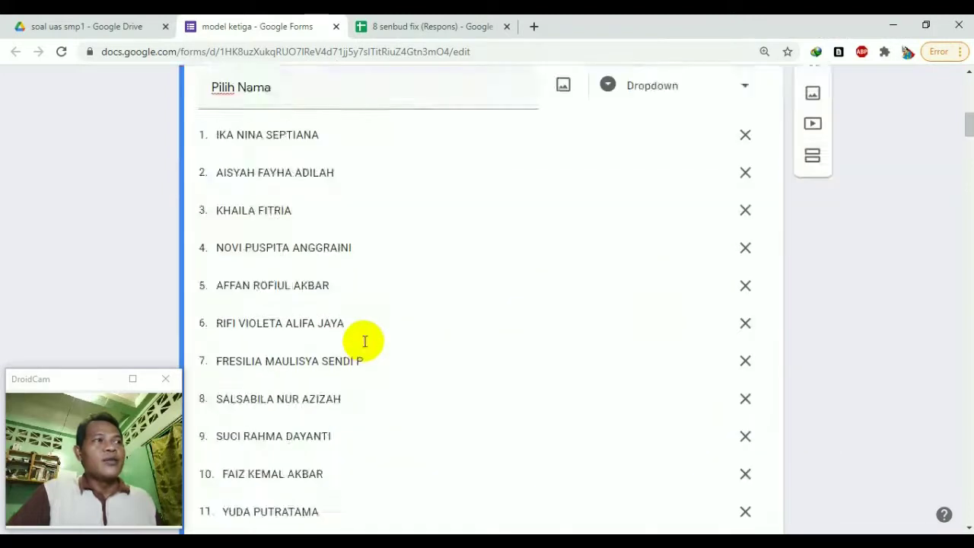
pyautogui.scroll(-4, 367, 341)
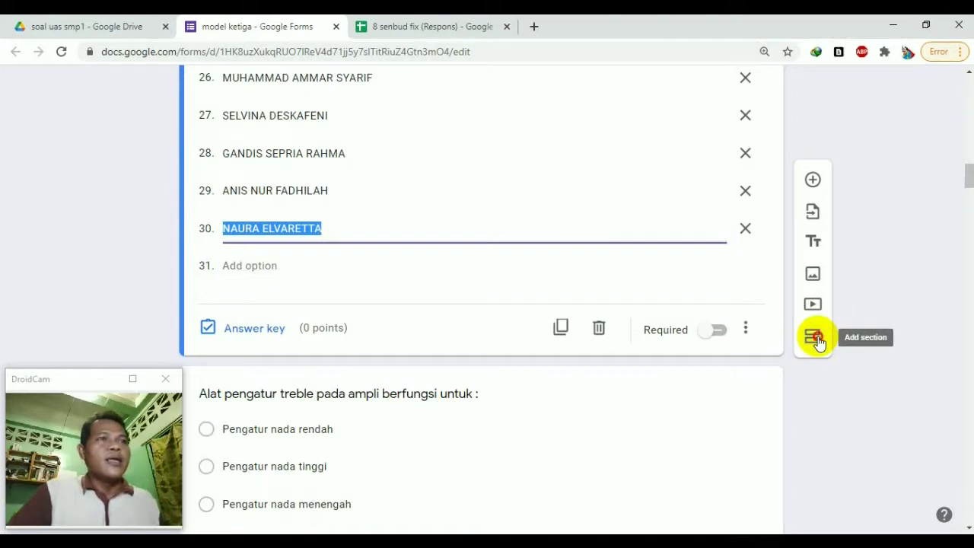
pyautogui.click(815, 338)
pyautogui.write('Daftar Siswa kelas 8.')
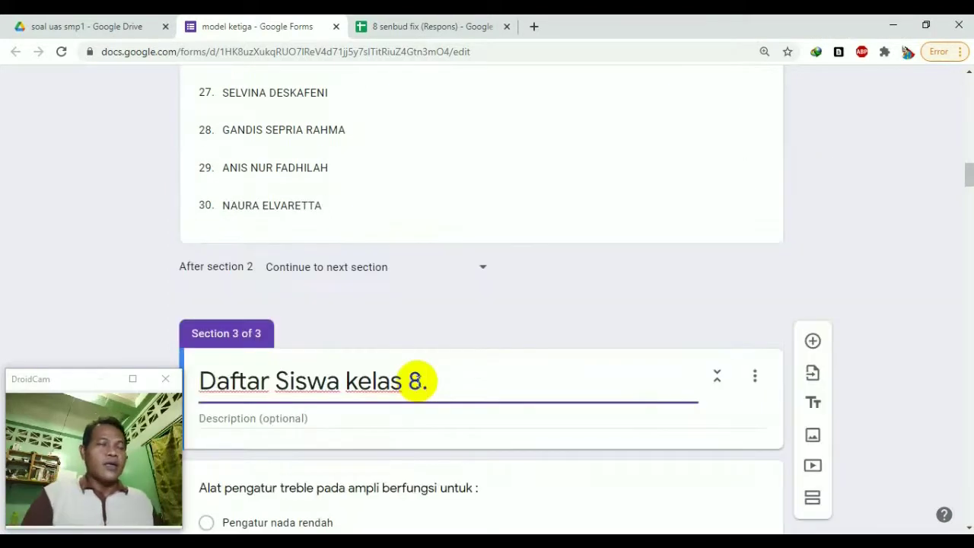
pyautogui.write('2')
# Add a dropdown question titled Pilih Nama to the Daftar Siswa kelas 8.2 section
pyautogui.scroll(-2, 419, 381)
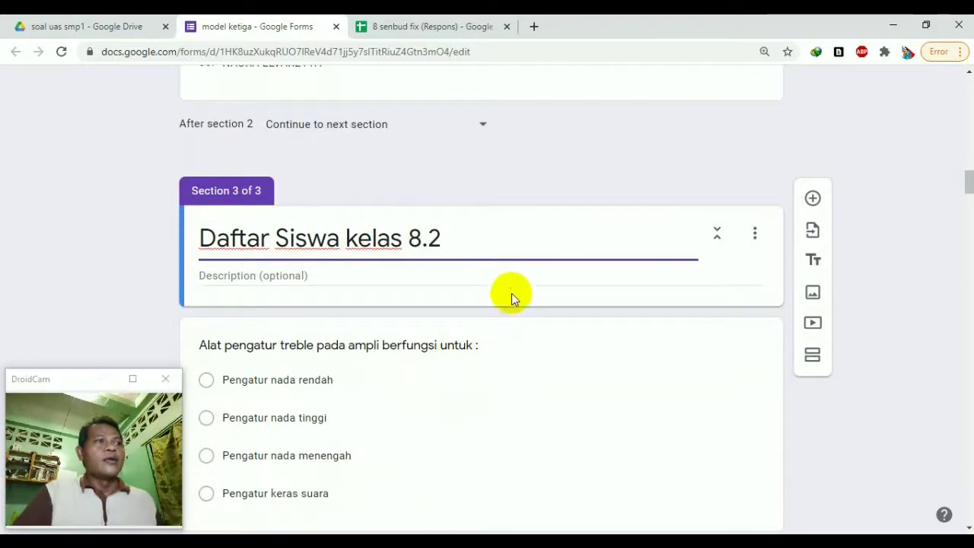
pyautogui.click(812, 199)
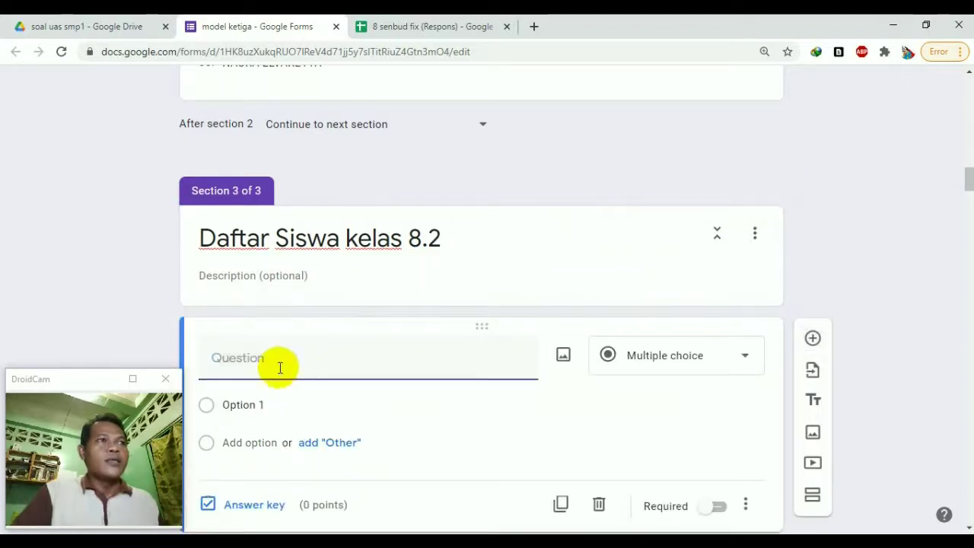
pyautogui.write('Pili')
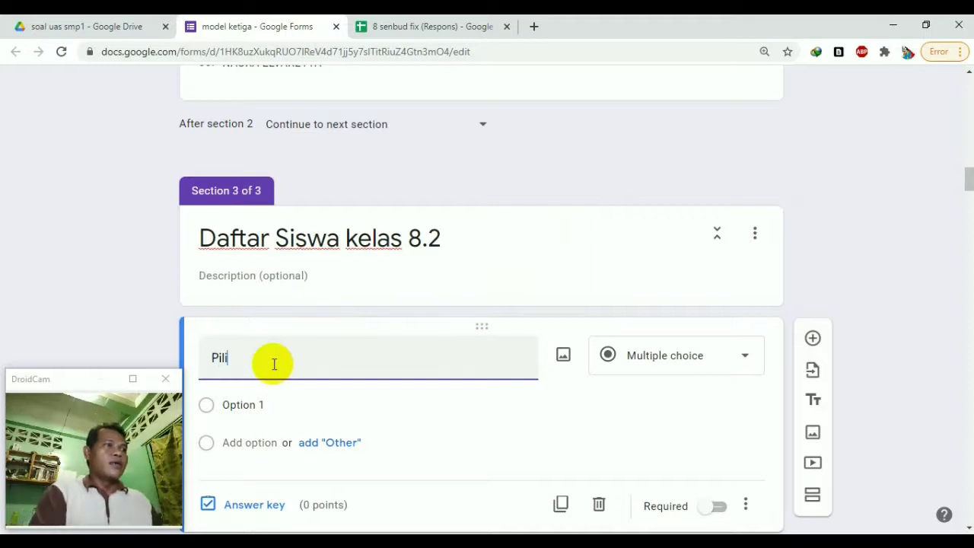
pyautogui.write('h Nama')
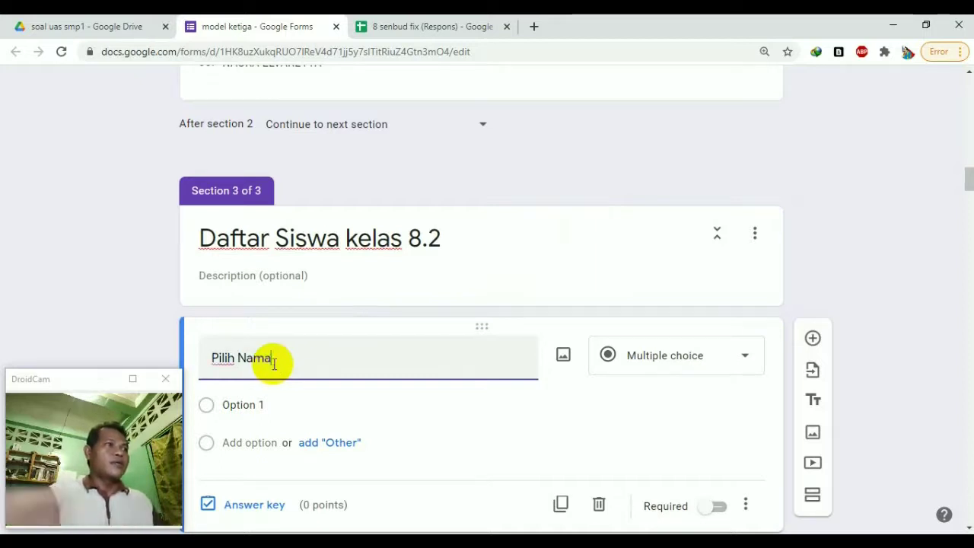
pyautogui.click(748, 359)
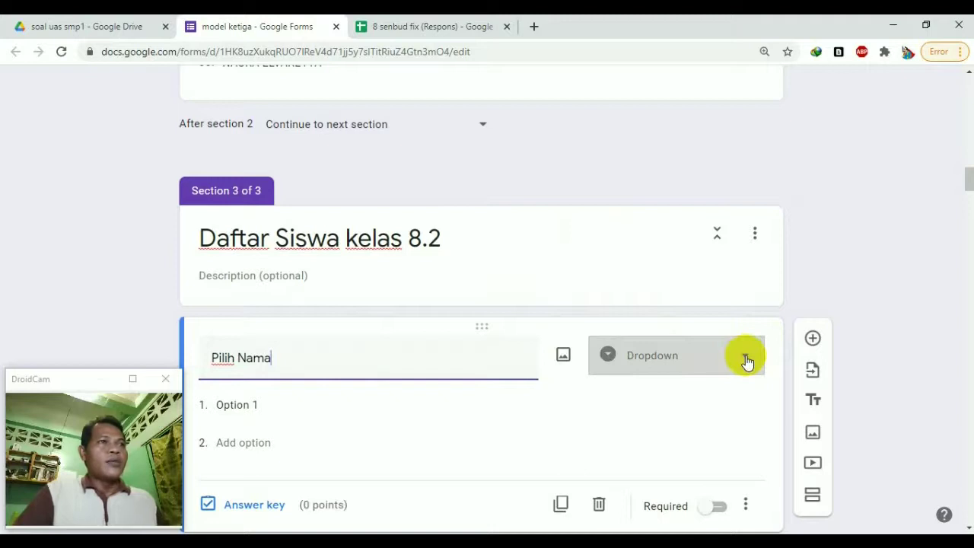
pyautogui.click(678, 365)
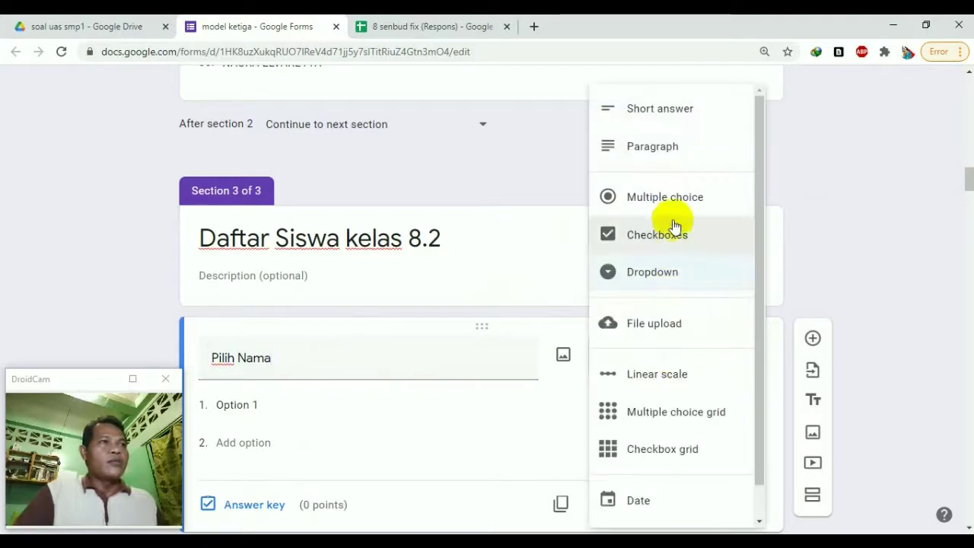
pyautogui.click(655, 271)
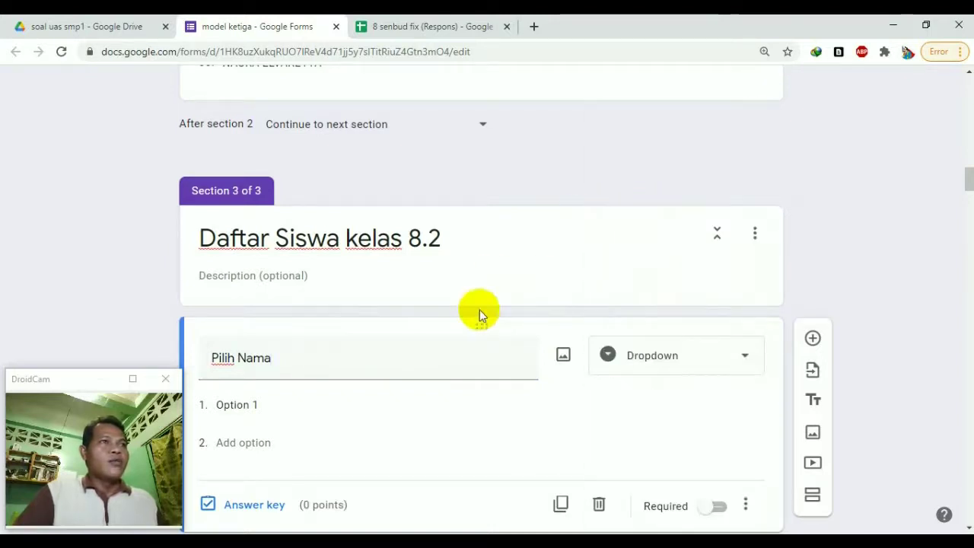
# Copy all KELAS 8.2 student names from the Excel list into the new Pilih Nama dropdown, replacing Option 1
pyautogui.hotkey('alt', 'Tab')
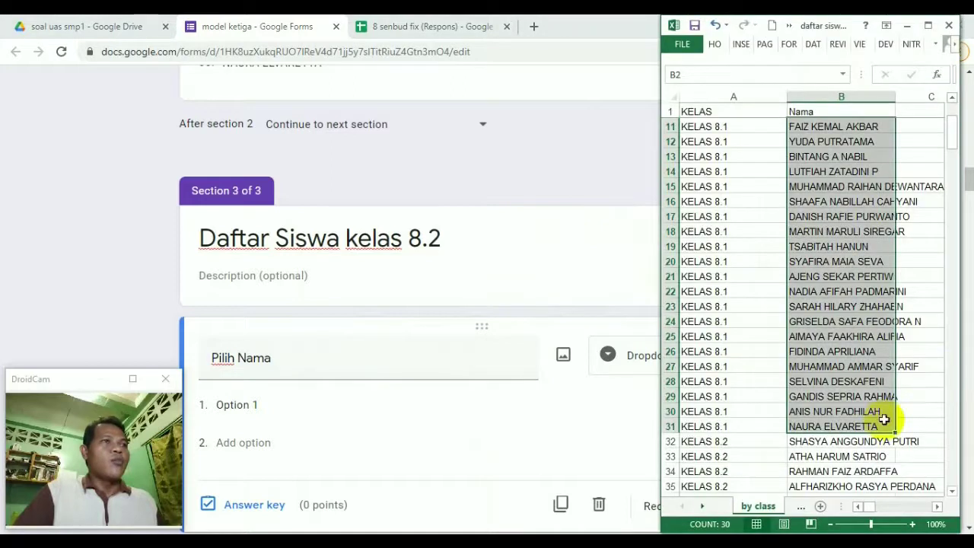
pyautogui.click(806, 443)
pyautogui.scroll(-14, 806, 443)
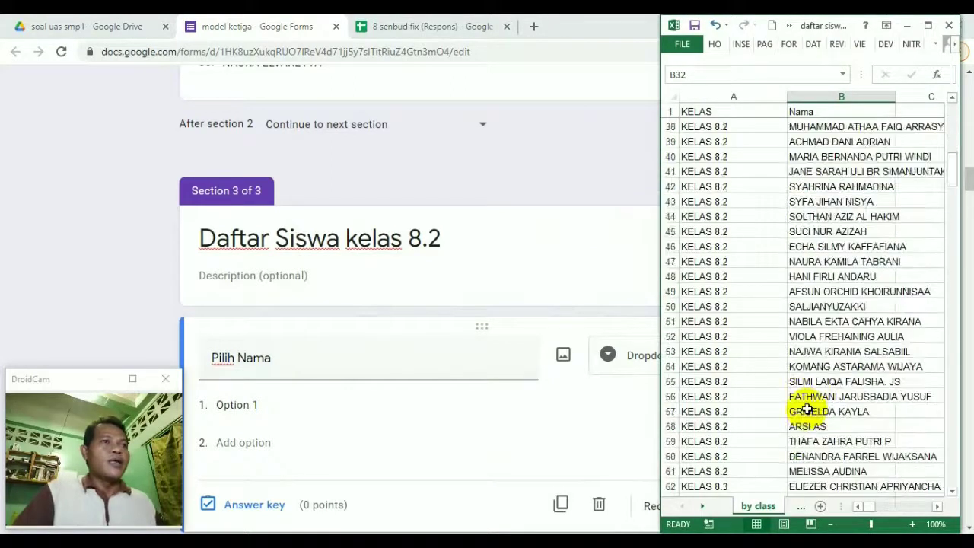
pyautogui.keyDown('shift'); pyautogui.click(822, 249); pyautogui.keyUp('shift')
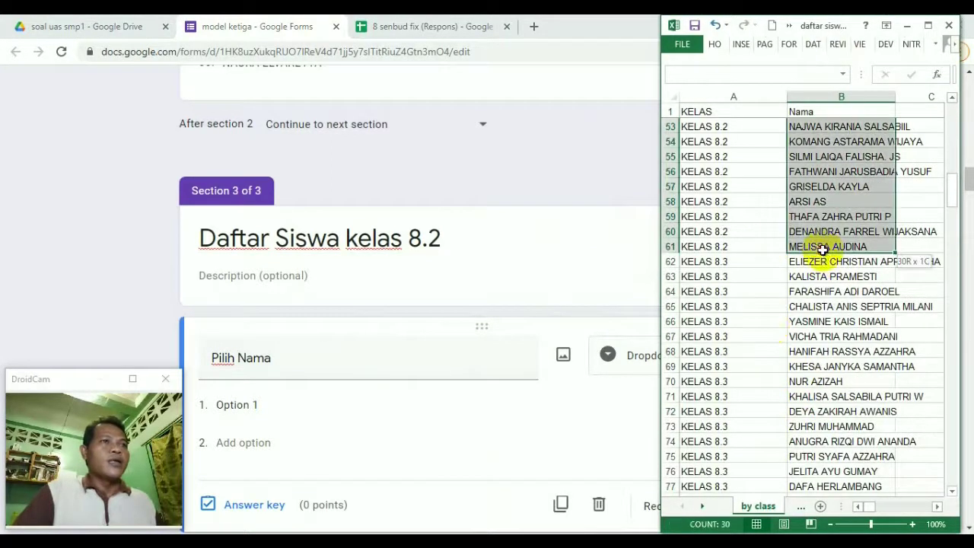
pyautogui.hotkey('ctrl', 'c')
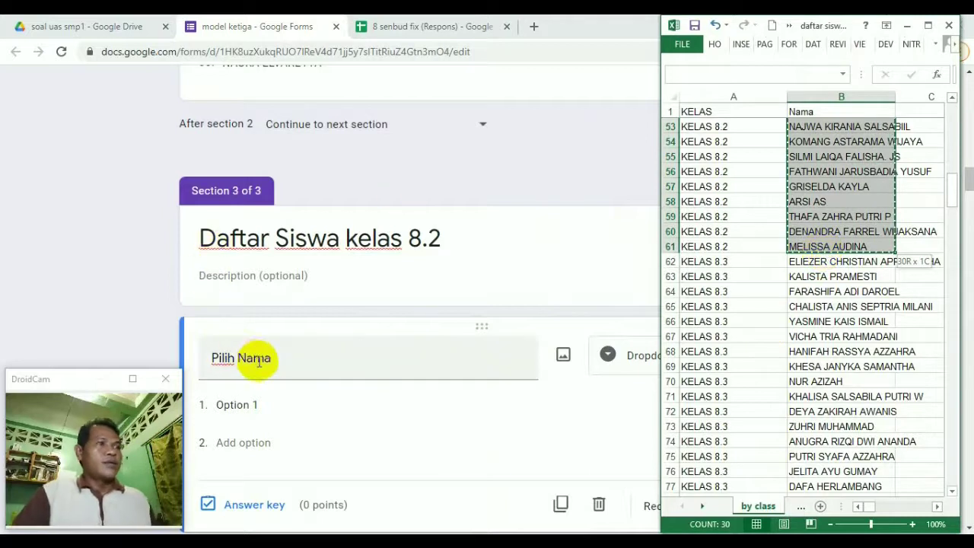
pyautogui.click(270, 403)
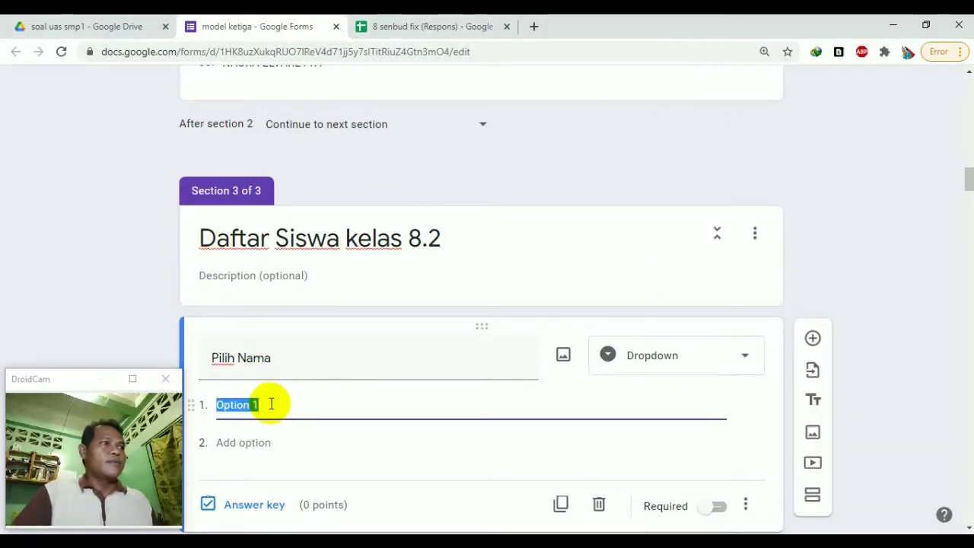
pyautogui.hotkey('ctrl', 'v')
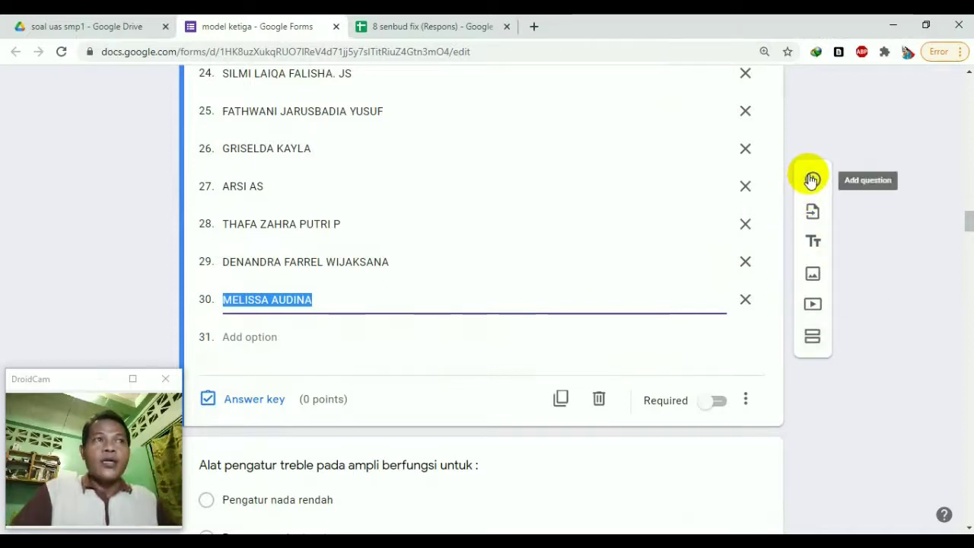
# Add a section below the class 8.2 names, title it Daftar Nama Siswa Kelas 8.3, and insert a blank multiple-choice question in it
pyautogui.click(813, 338)
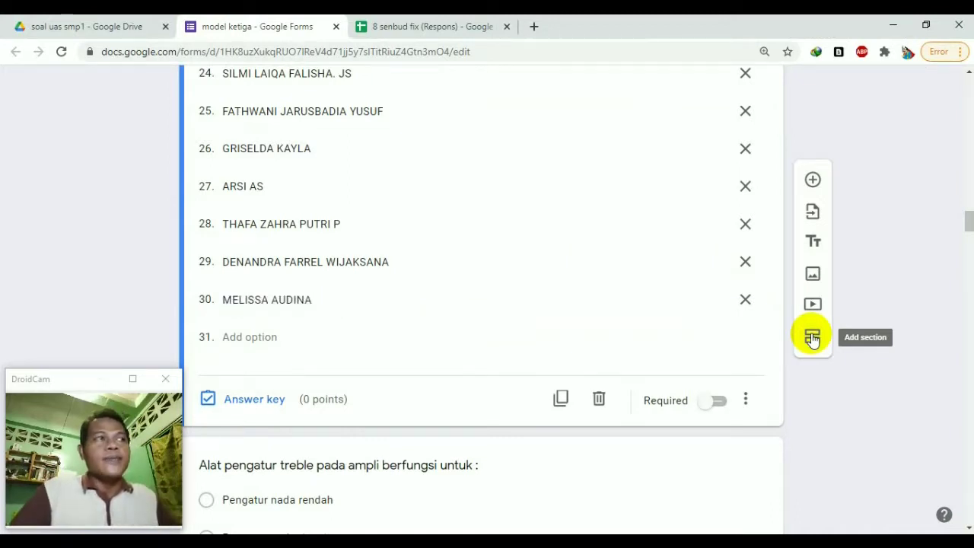
pyautogui.click(812, 338)
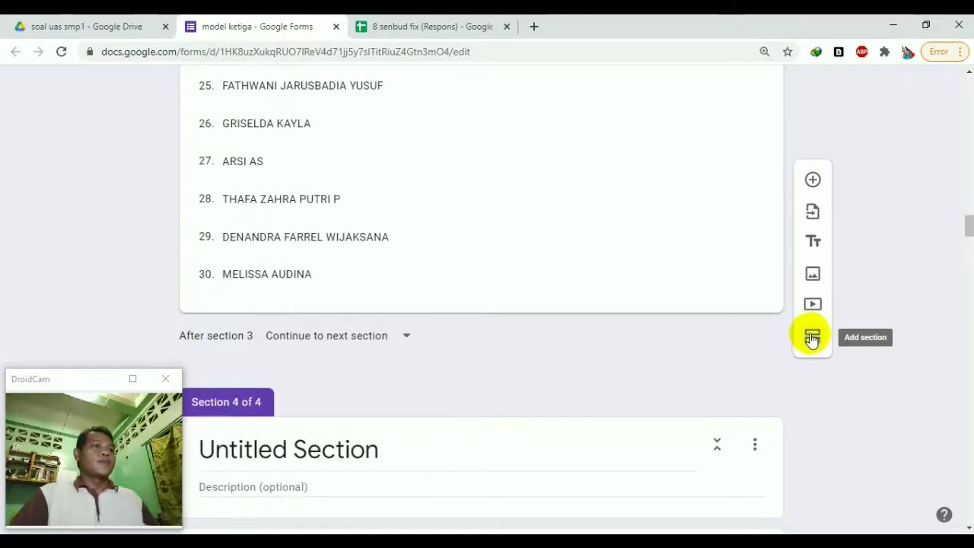
pyautogui.click(307, 443)
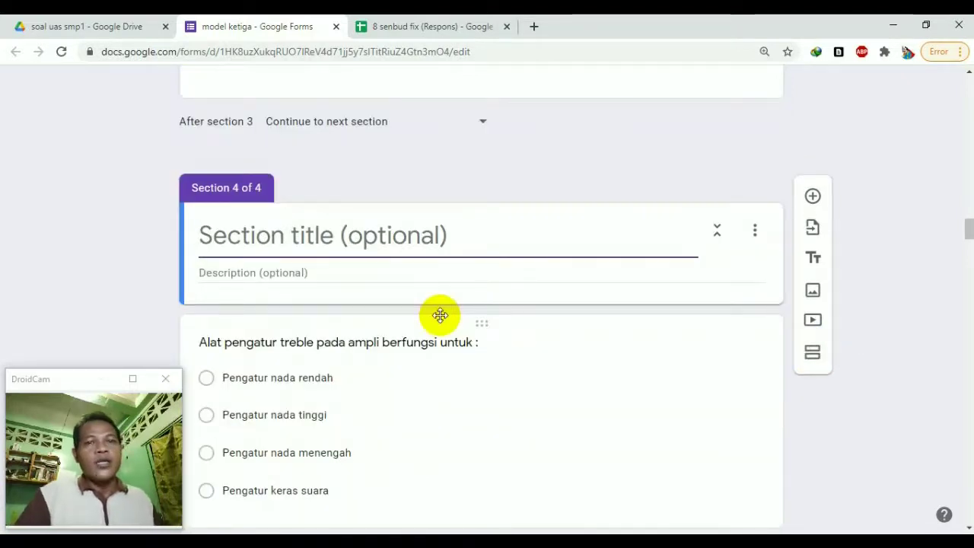
pyautogui.write('Da')
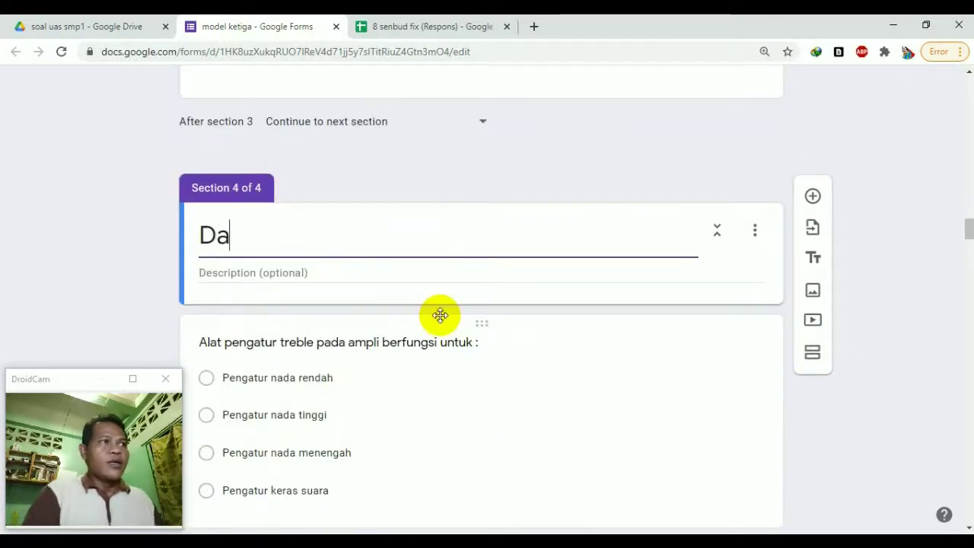
pyautogui.write('ftar Nama Siswa Kelas8')
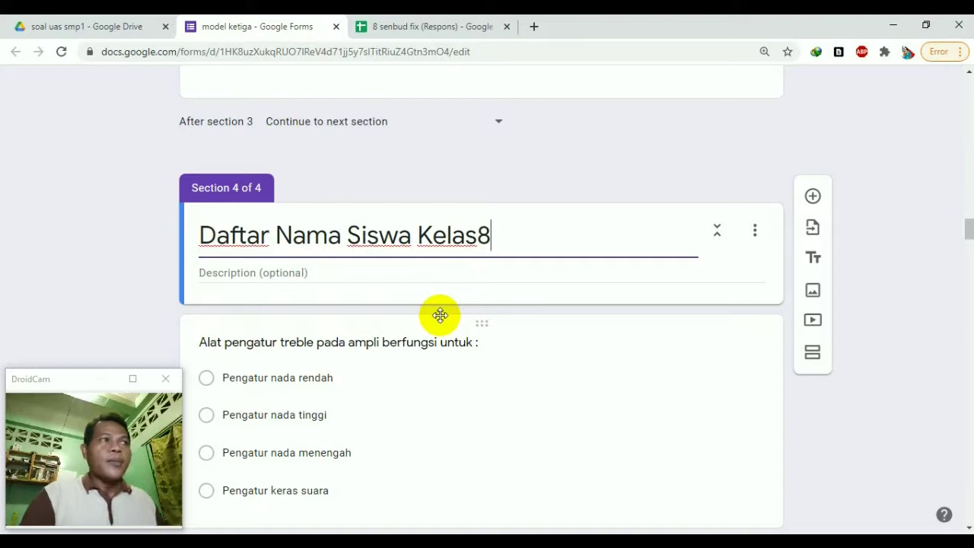
pyautogui.write('.3')
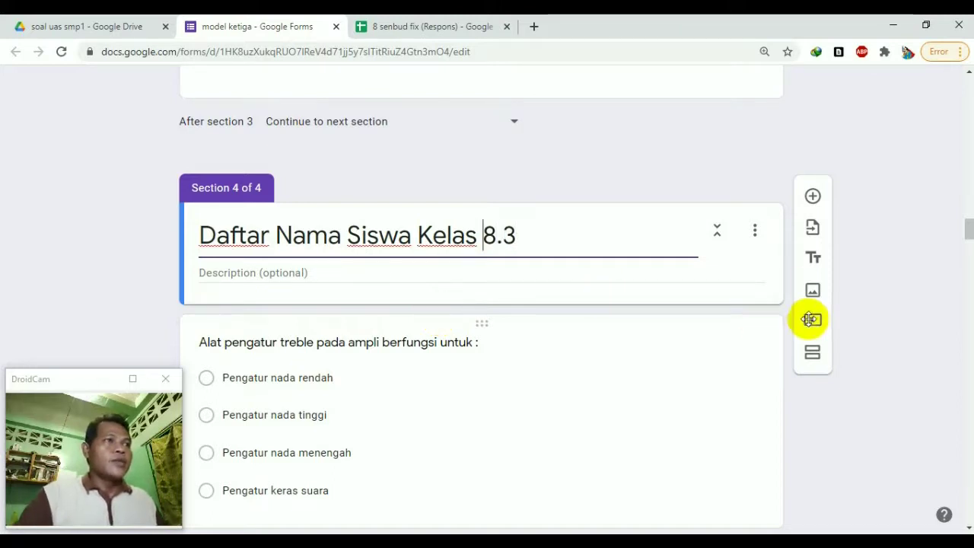
pyautogui.click(814, 196)
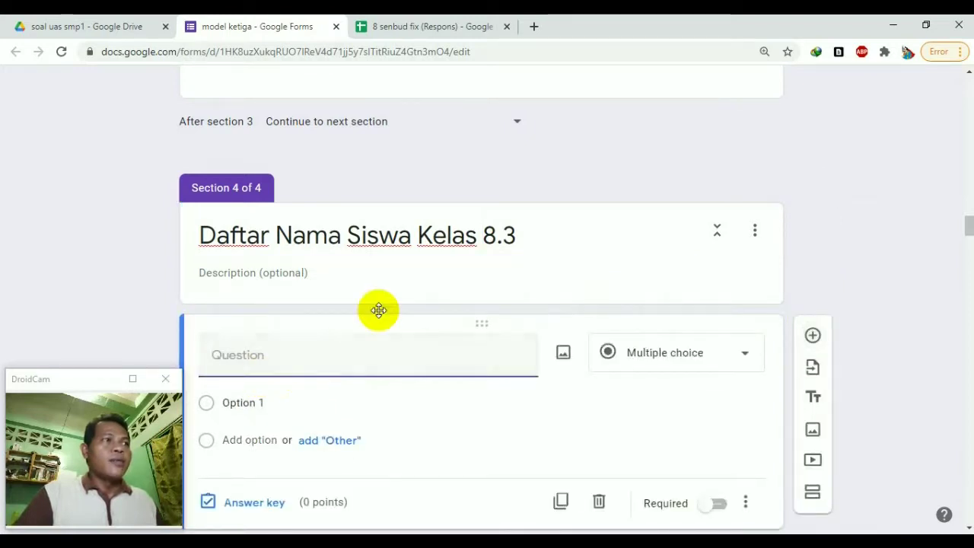
pyautogui.scroll(-1, 390, 335)
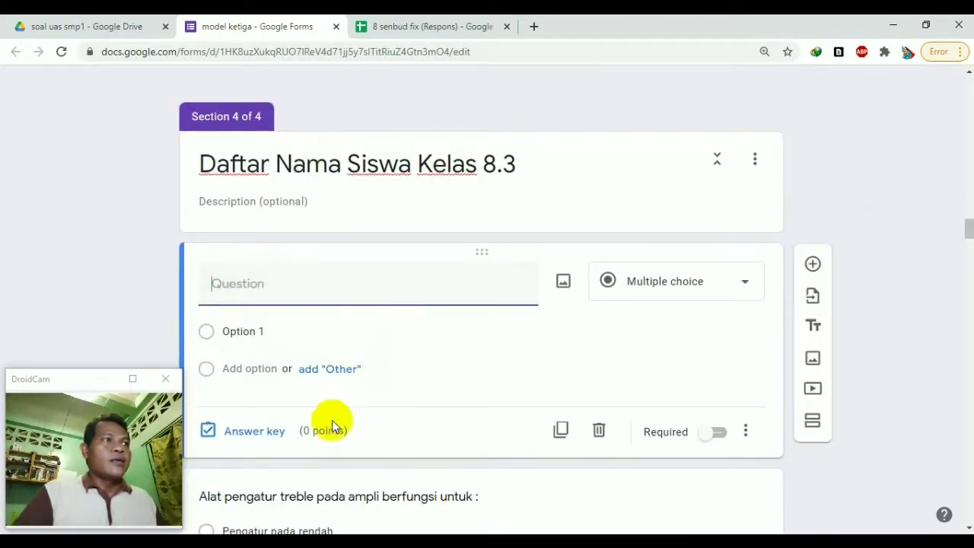
# Add another section below the class 8.3 question and title it Daftar Nama Siswa Kelas 8.4
pyautogui.click(813, 422)
pyautogui.write('Daftar Nam')
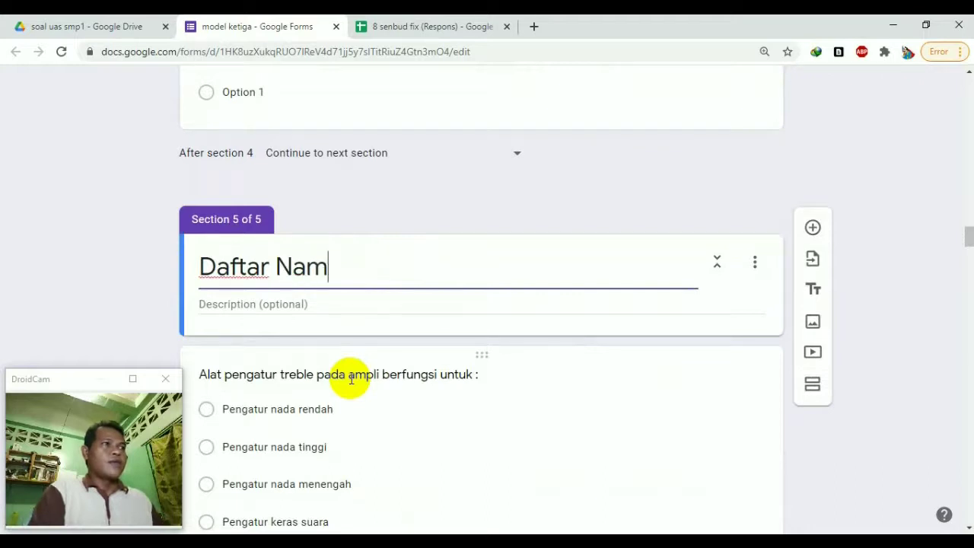
pyautogui.write('a Siswa Kelas 8.4')
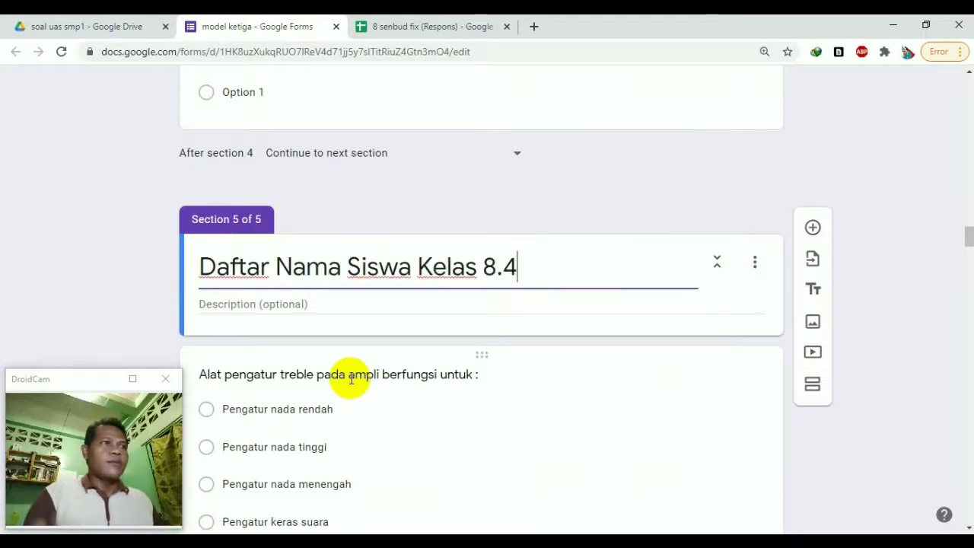
# Add a dropdown question titled Pilih Nama to the Daftar Nama Siswa Kelas 8.4 section
pyautogui.click(812, 230)
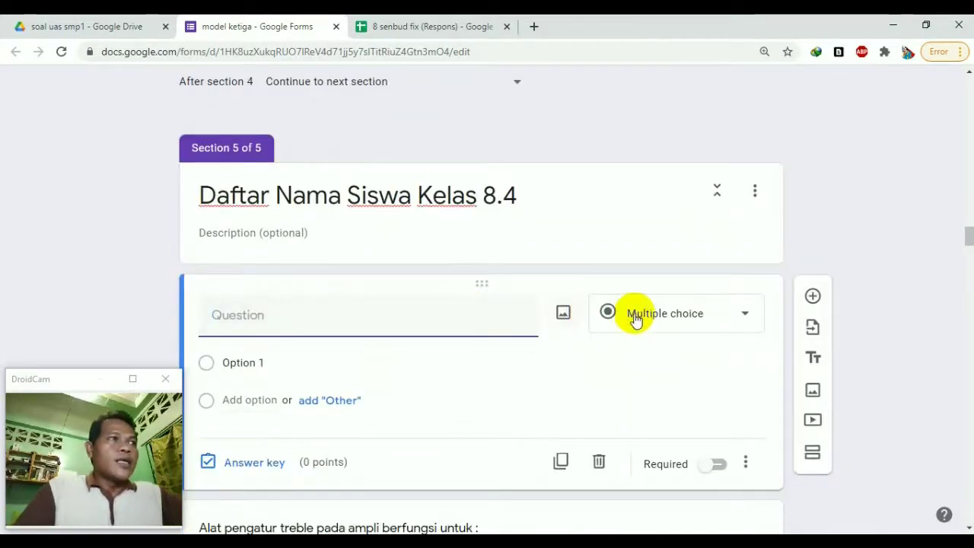
pyautogui.write('Pil')
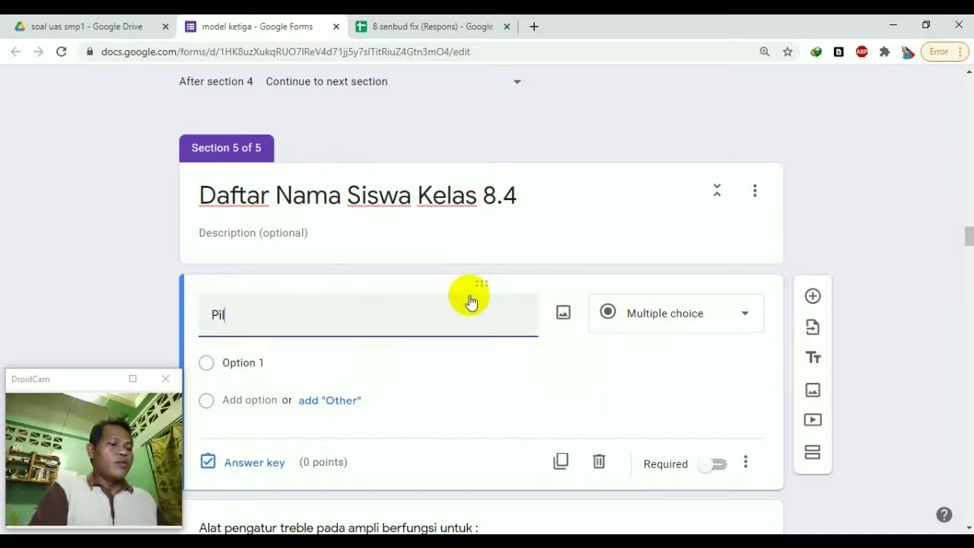
pyautogui.write('ih Nama')
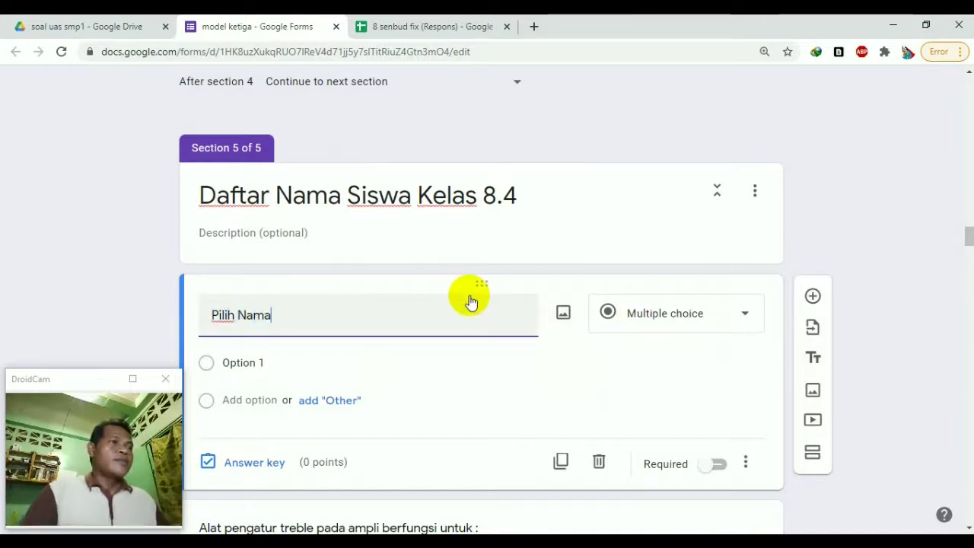
pyautogui.click(685, 314)
pyautogui.click(739, 337)
pyautogui.scroll(-2, 691, 354)
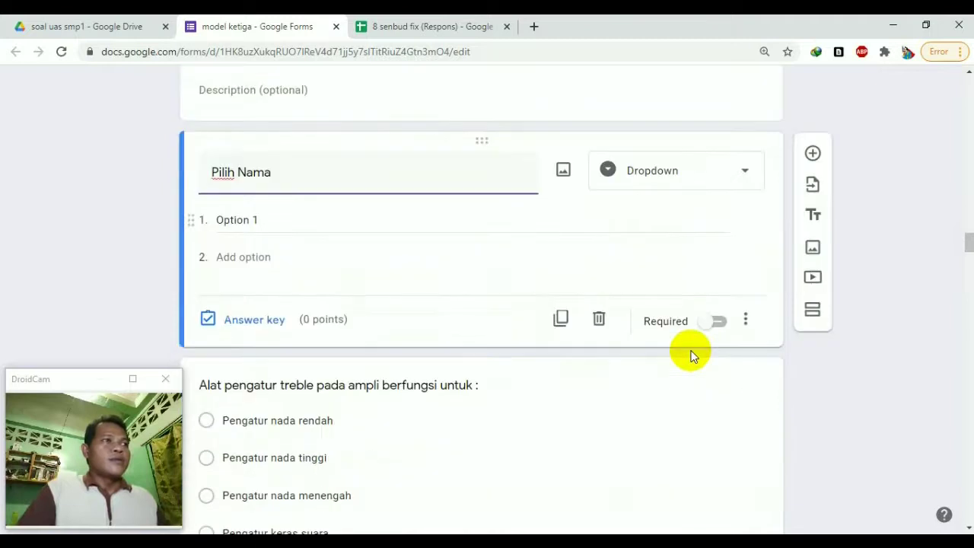
# Review the class 8.3 and 8.4 sections and the quiz questions that follow them
pyautogui.scroll(2, 691, 354)
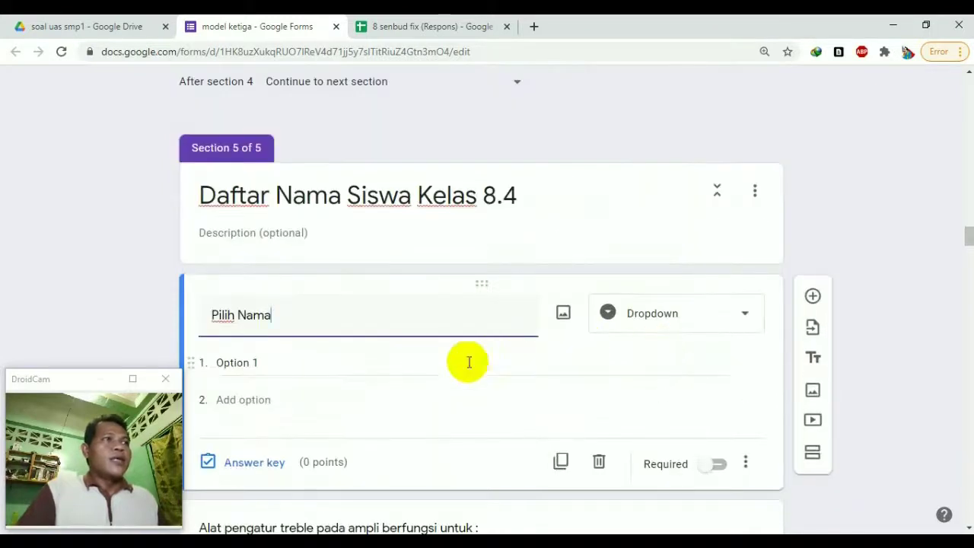
pyautogui.scroll(6, 350, 386)
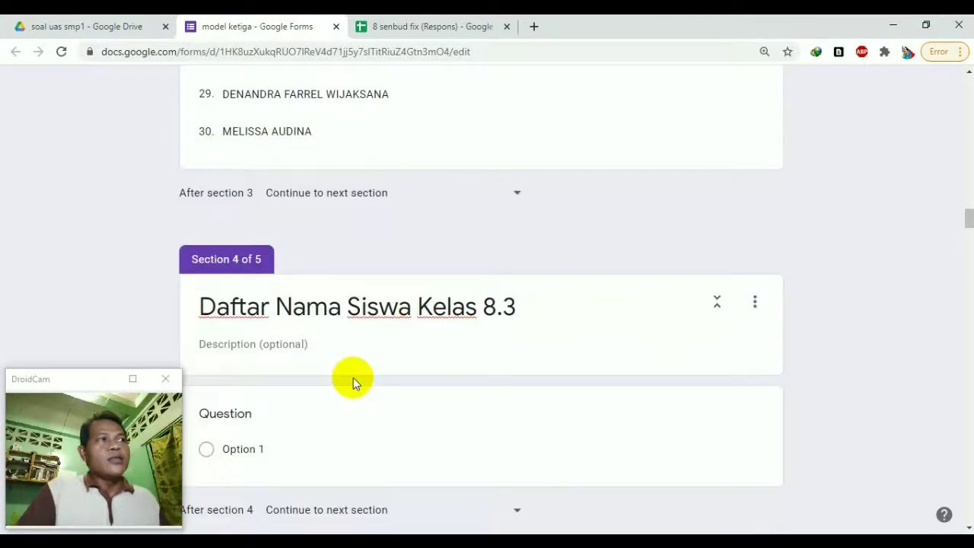
pyautogui.scroll(-3, 353, 377)
pyautogui.scroll(-4, 354, 378)
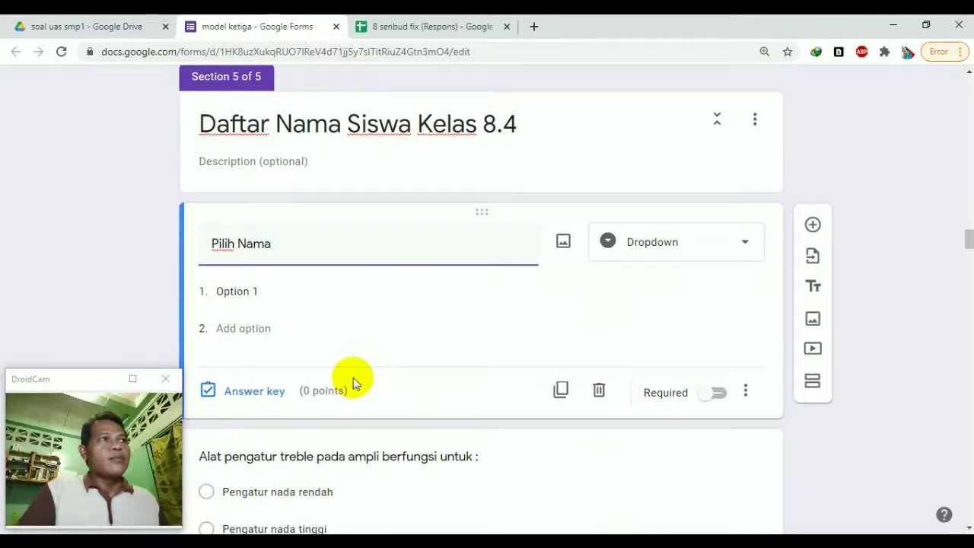
pyautogui.scroll(-1, 556, 320)
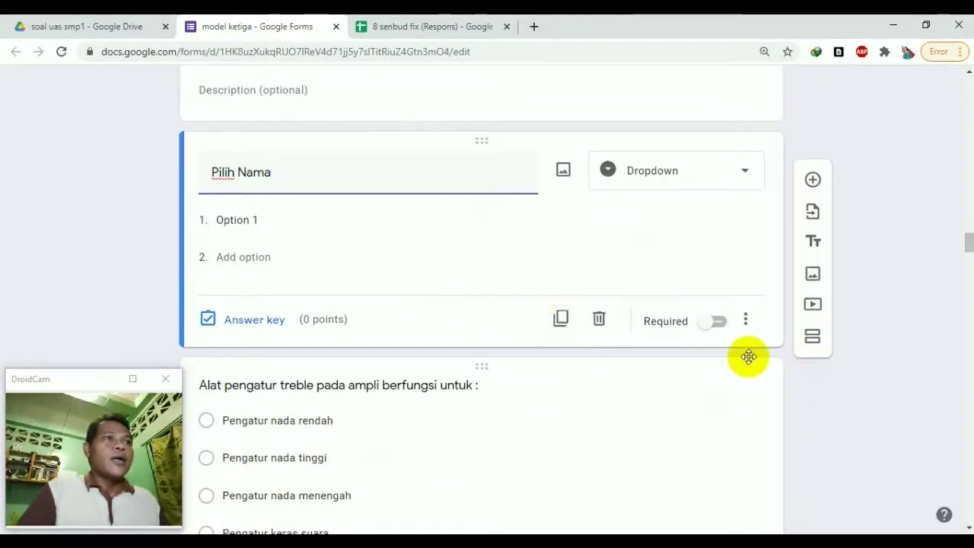
pyautogui.scroll(-1, 749, 357)
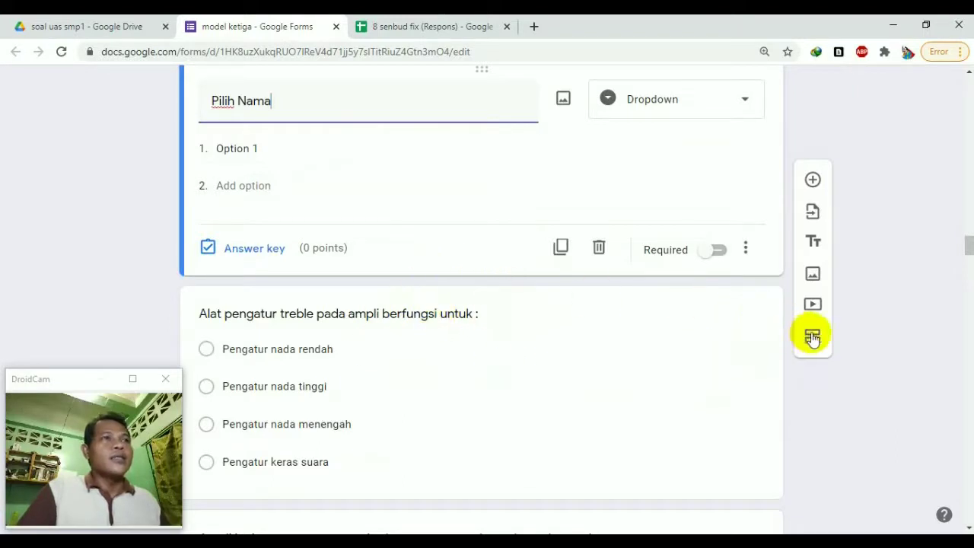
pyautogui.scroll(1, 415, 254)
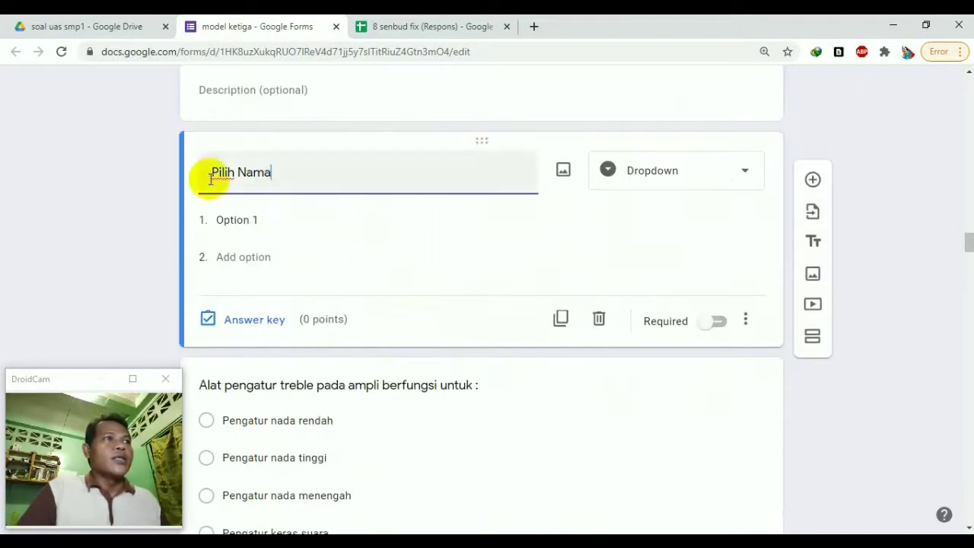
pyautogui.scroll(1, 187, 166)
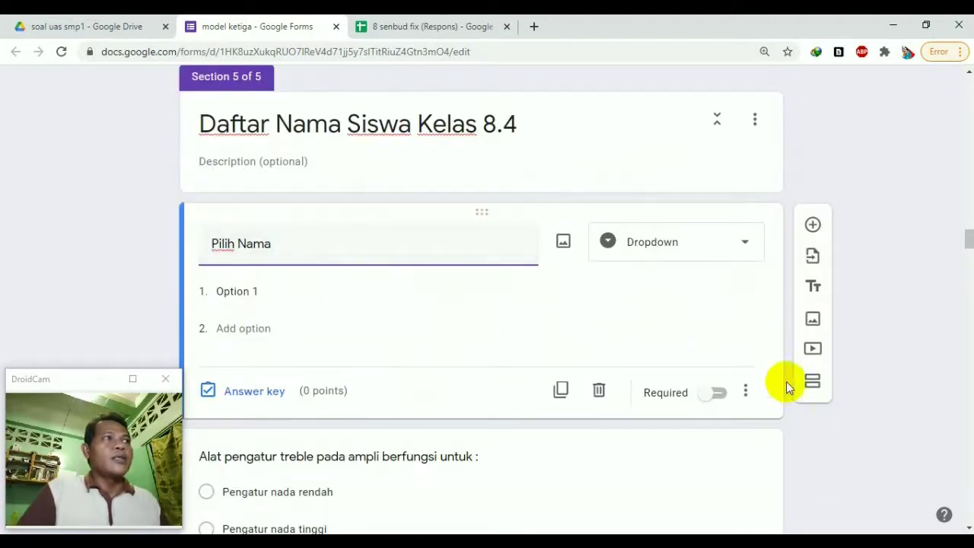
# Add a section between the class 8.4 Pilih Nama question and the quiz questions, titled Isilah Pertanyaan² berikut dengan benar
pyautogui.click(819, 393)
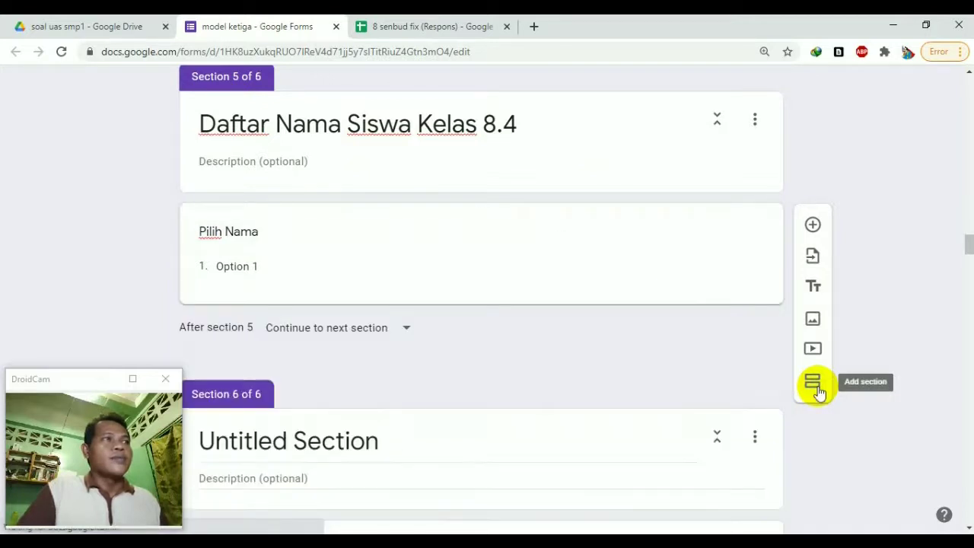
pyautogui.scroll(-2, 514, 394)
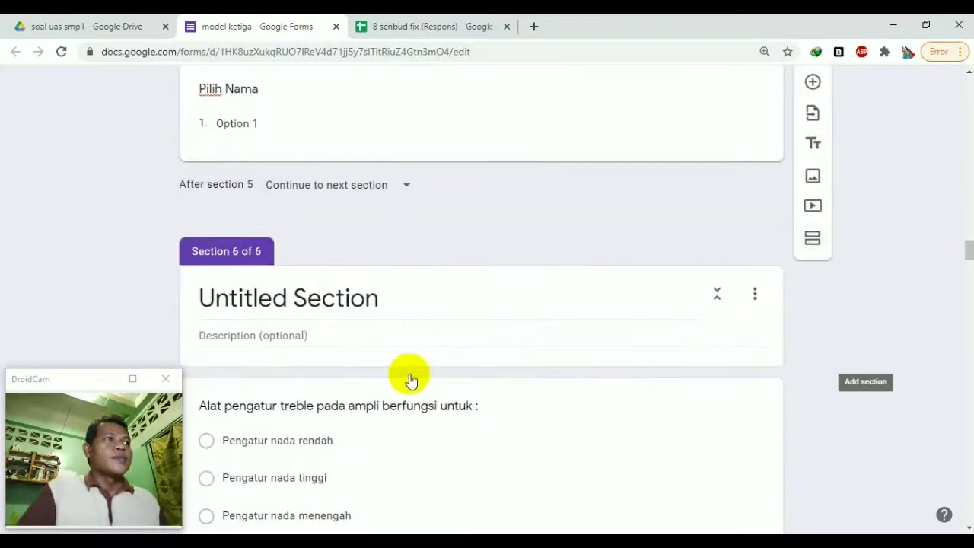
pyautogui.click(382, 300)
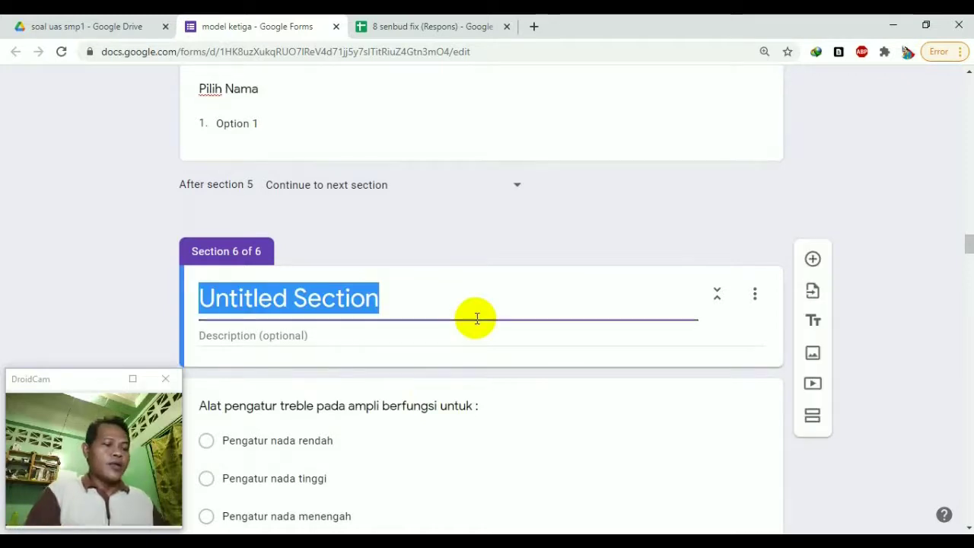
pyautogui.press('BackSpace')
pyautogui.write('Isilah ')
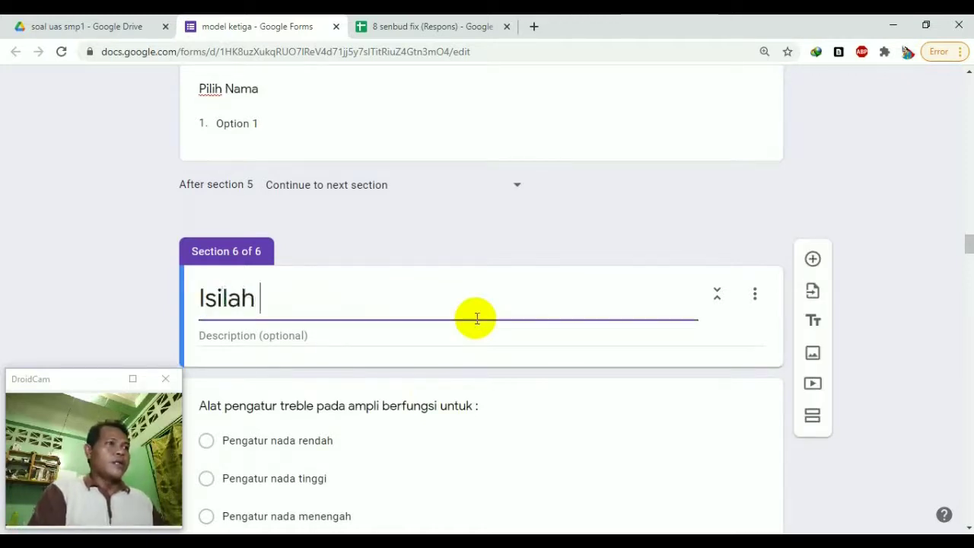
pyautogui.write('Pertanyaan')
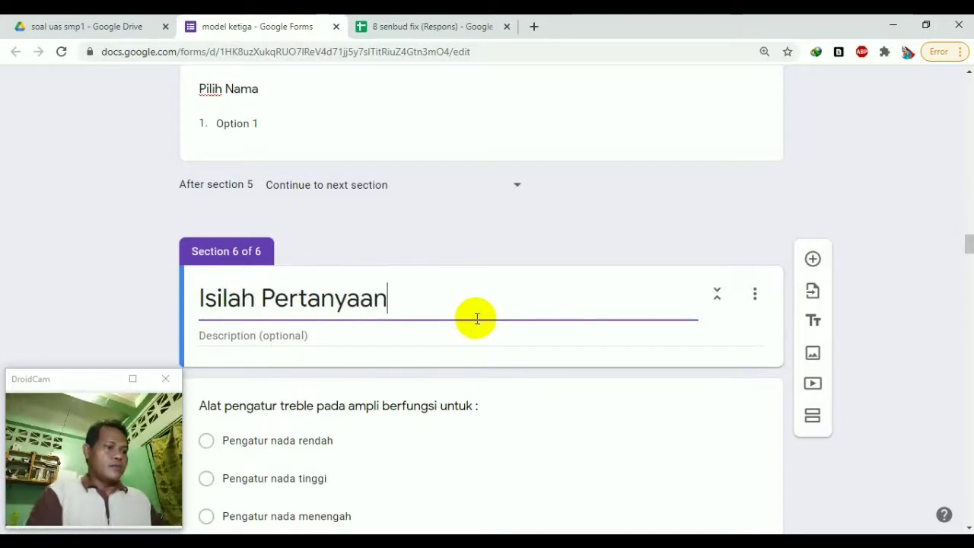
pyautogui.write('² be')
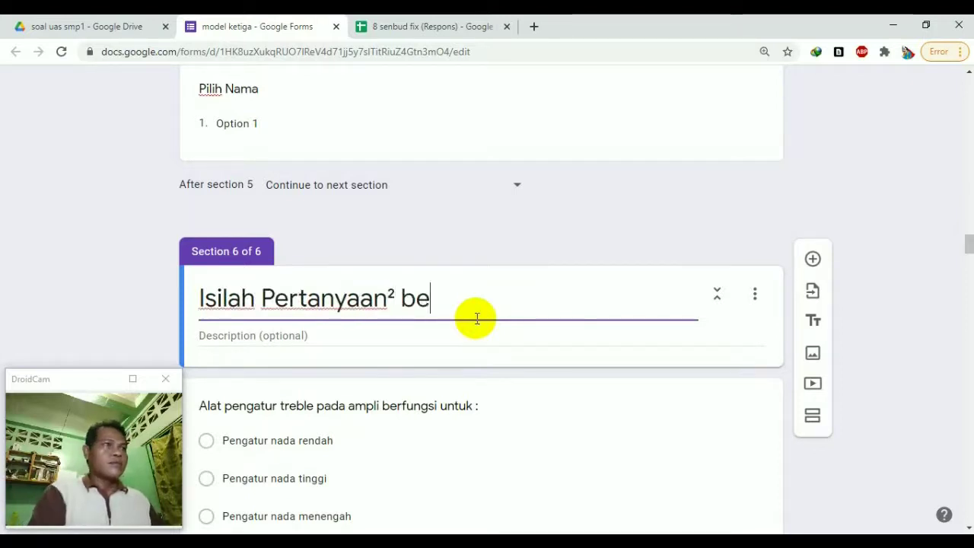
pyautogui.write('rikut dengan b')
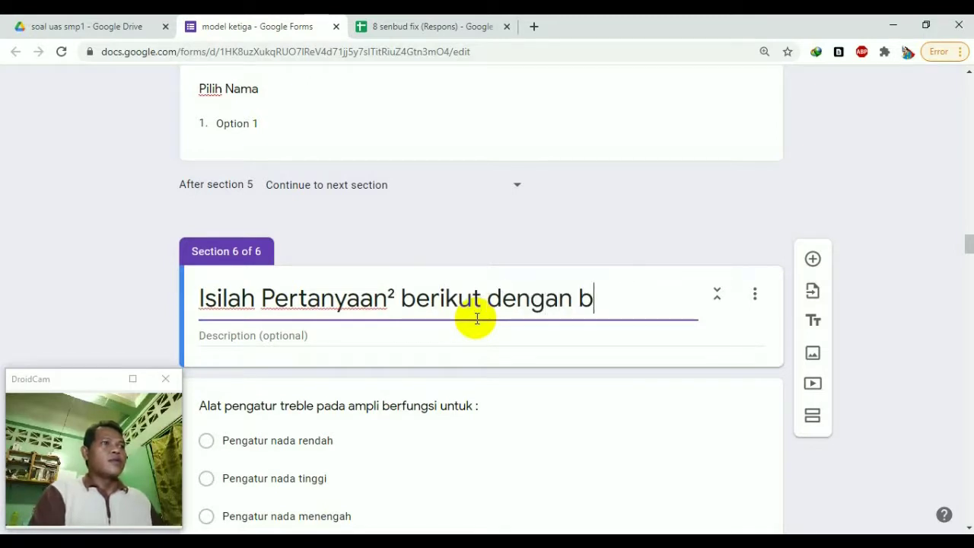
pyautogui.write('enar')
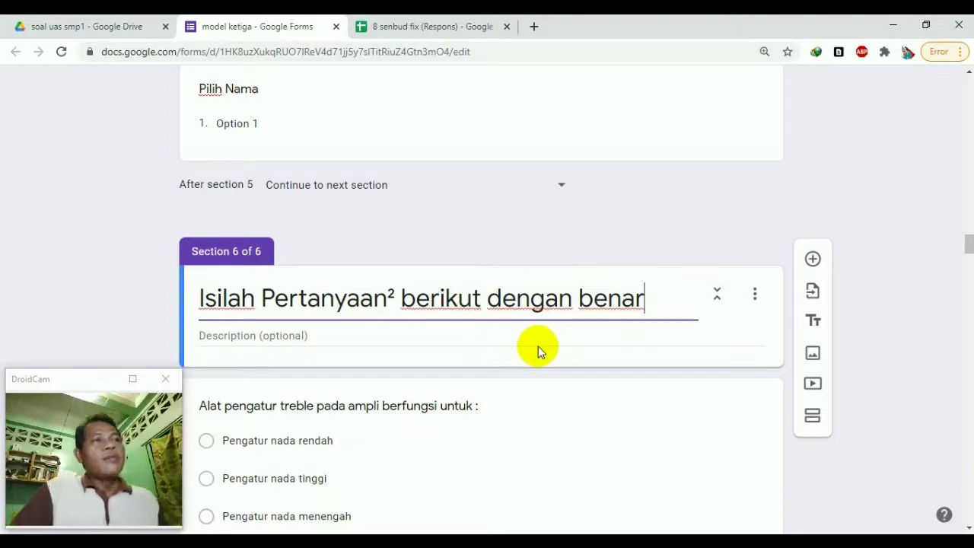
# Enable going to a section based on the answer for the Pilih Kelas dropdown question in section 1
pyautogui.scroll(15, 538, 351)
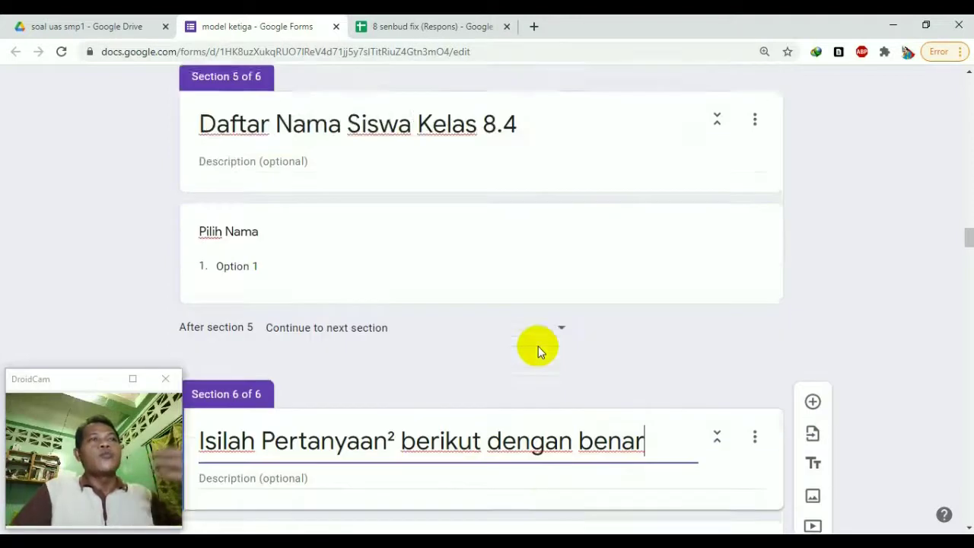
pyautogui.scroll(12, 538, 347)
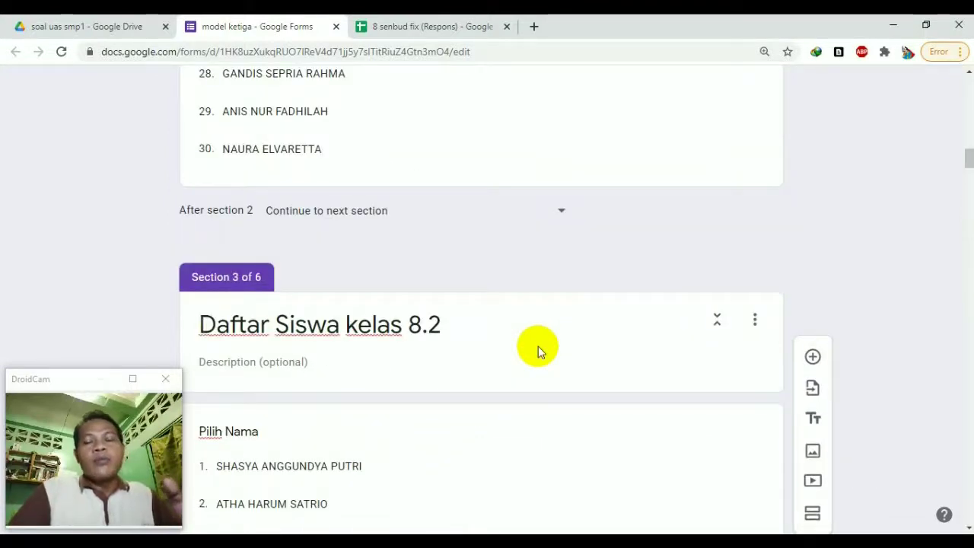
pyautogui.scroll(15, 539, 346)
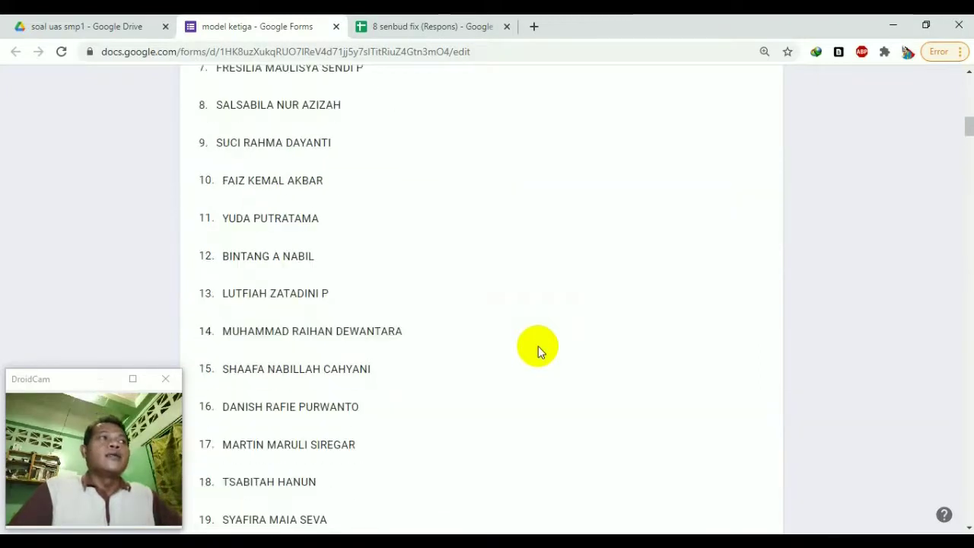
pyautogui.scroll(7, 538, 347)
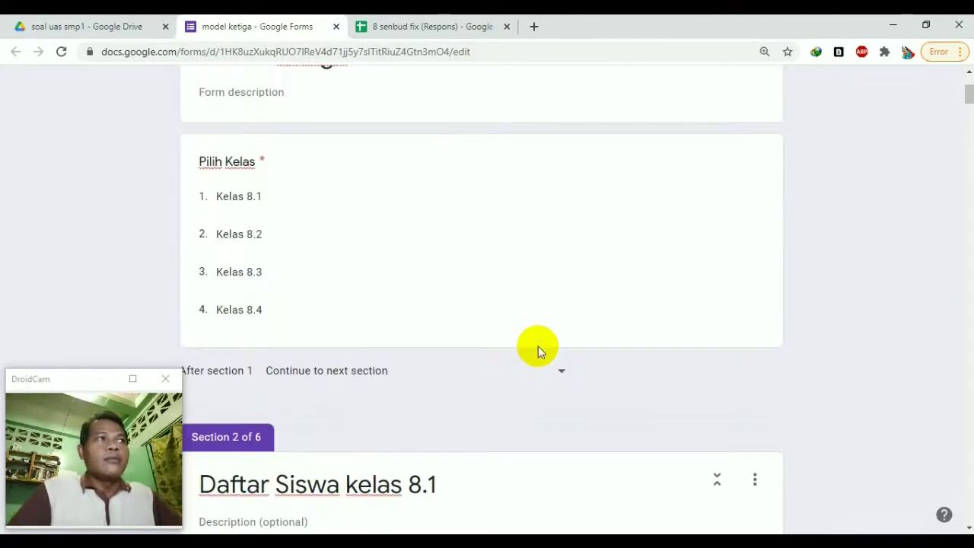
pyautogui.scroll(-2, 538, 346)
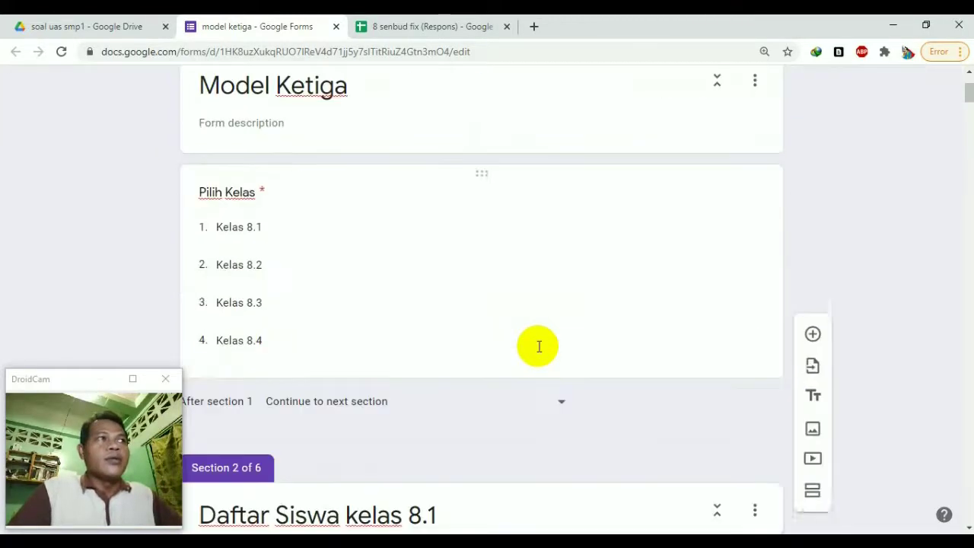
pyautogui.click(340, 193)
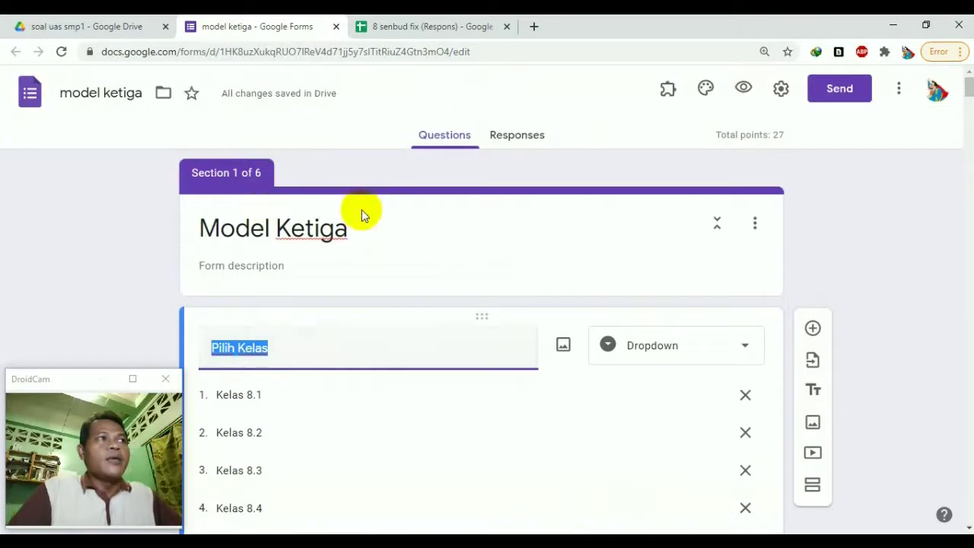
pyautogui.scroll(-2, 327, 342)
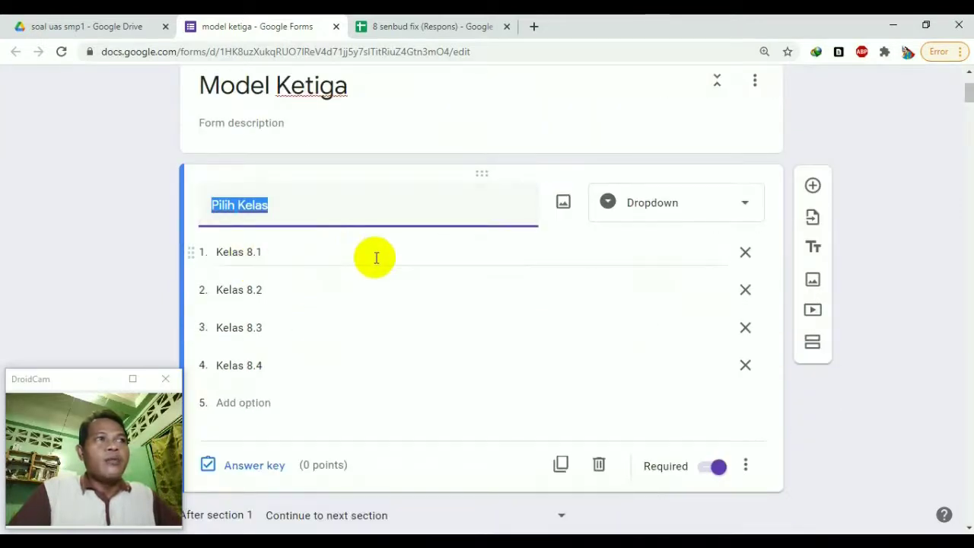
pyautogui.scroll(-1, 375, 257)
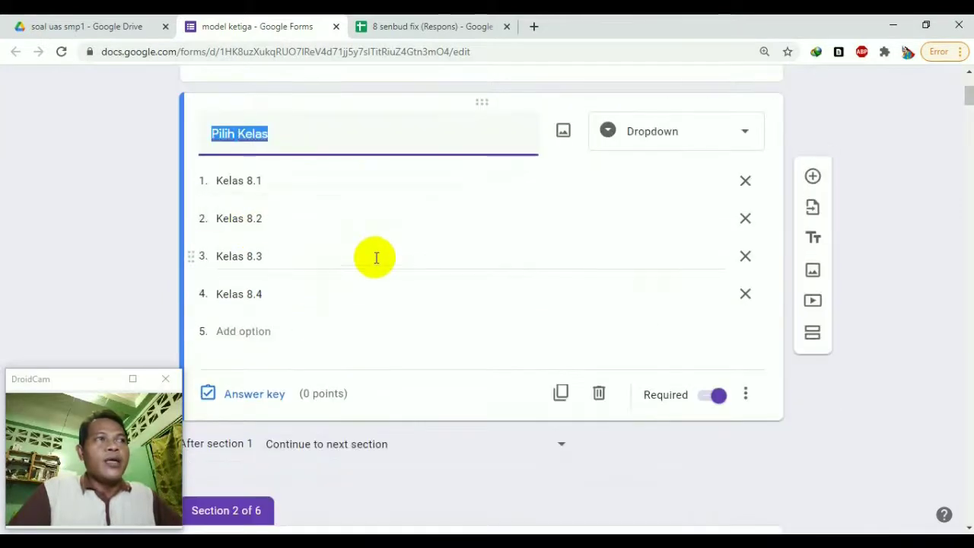
pyautogui.click(746, 396)
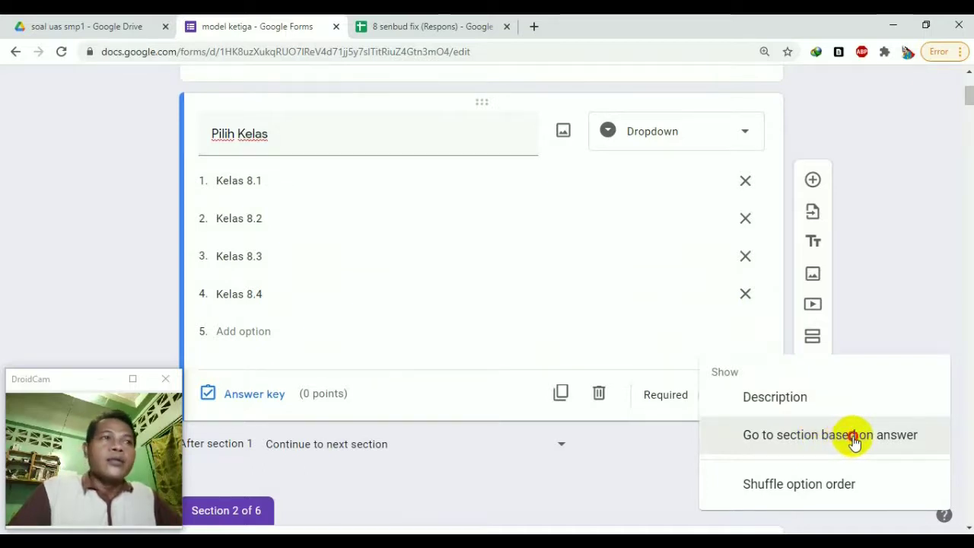
pyautogui.click(853, 439)
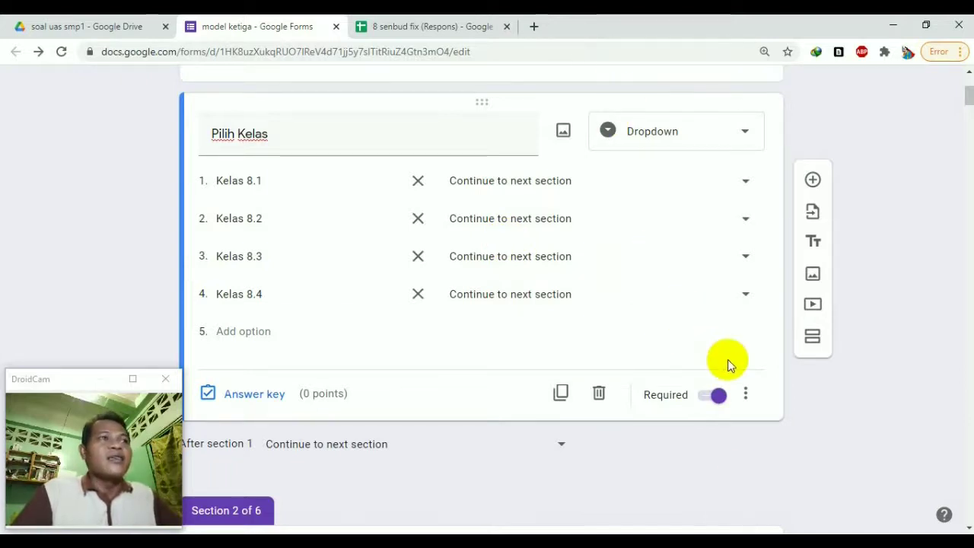
# Preview the form, choose Kelas 8.1, continue to the following page, and select the first student's name under Pilih Nama
pyautogui.scroll(2, 728, 361)
pyautogui.scroll(1, 728, 361)
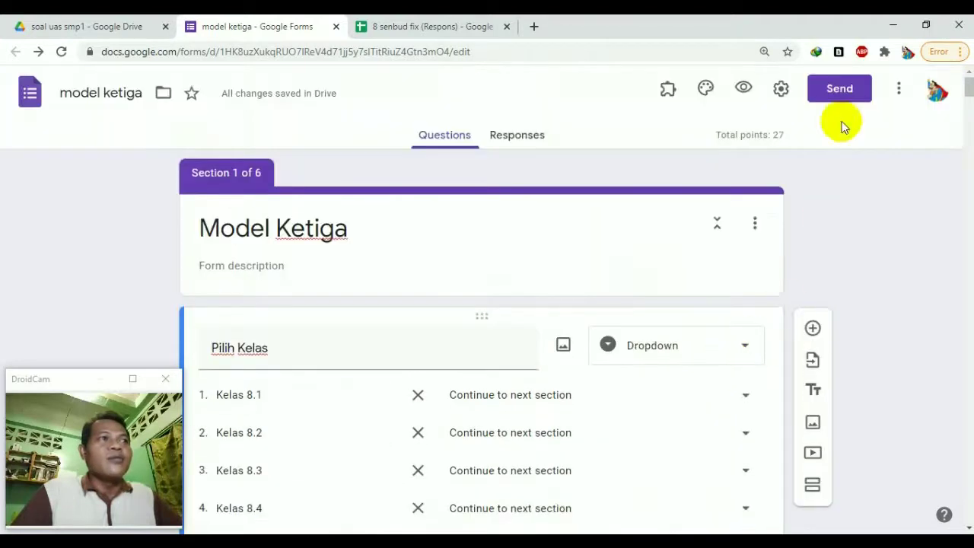
pyautogui.click(744, 90)
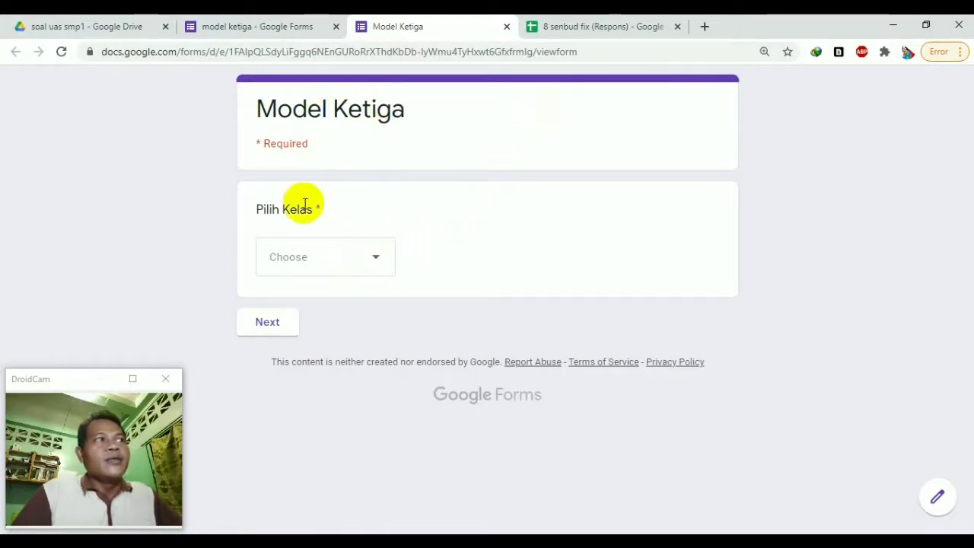
pyautogui.click(378, 262)
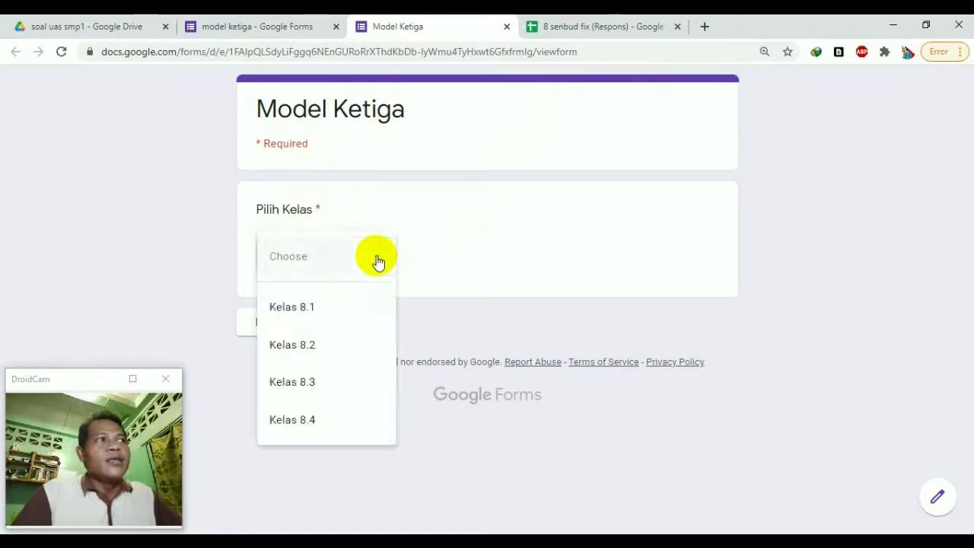
pyautogui.click(309, 311)
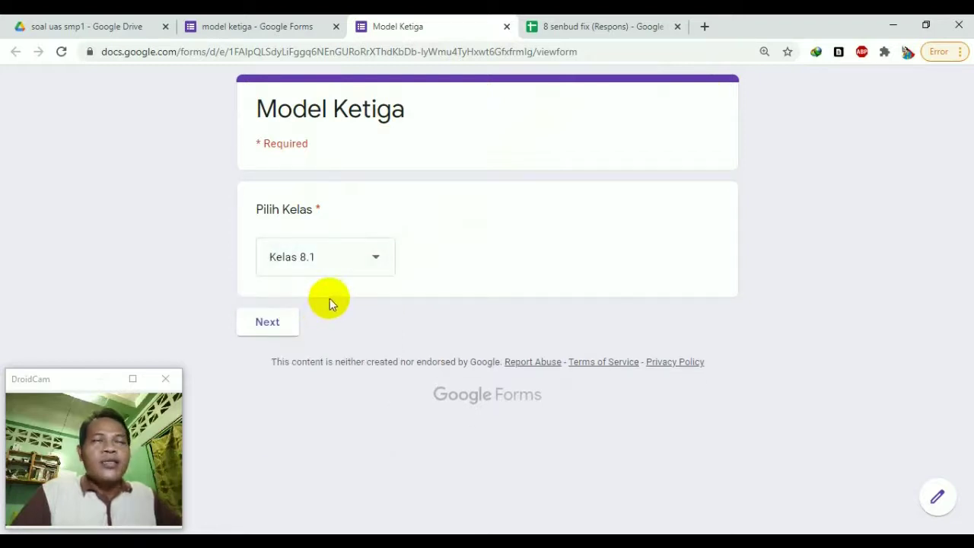
pyautogui.click(272, 328)
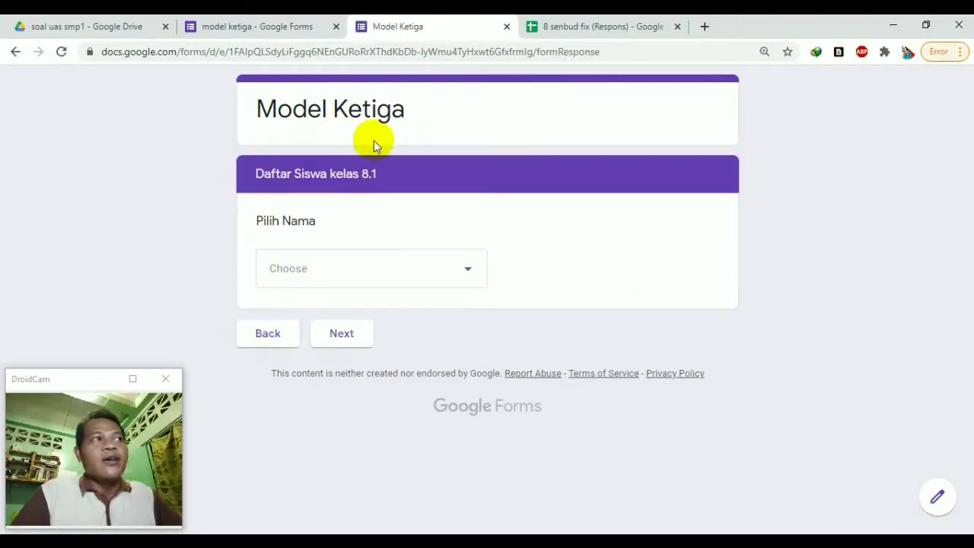
pyautogui.click(471, 272)
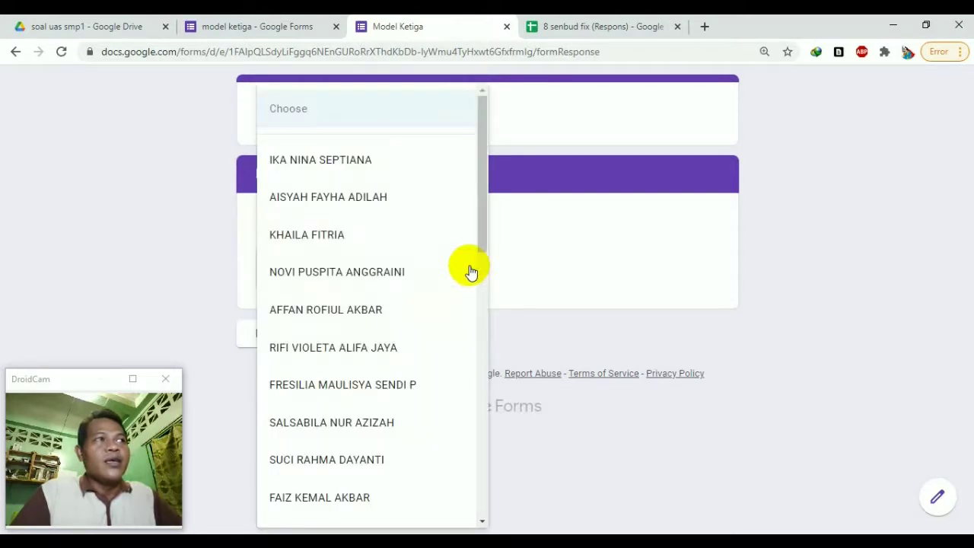
pyautogui.click(373, 168)
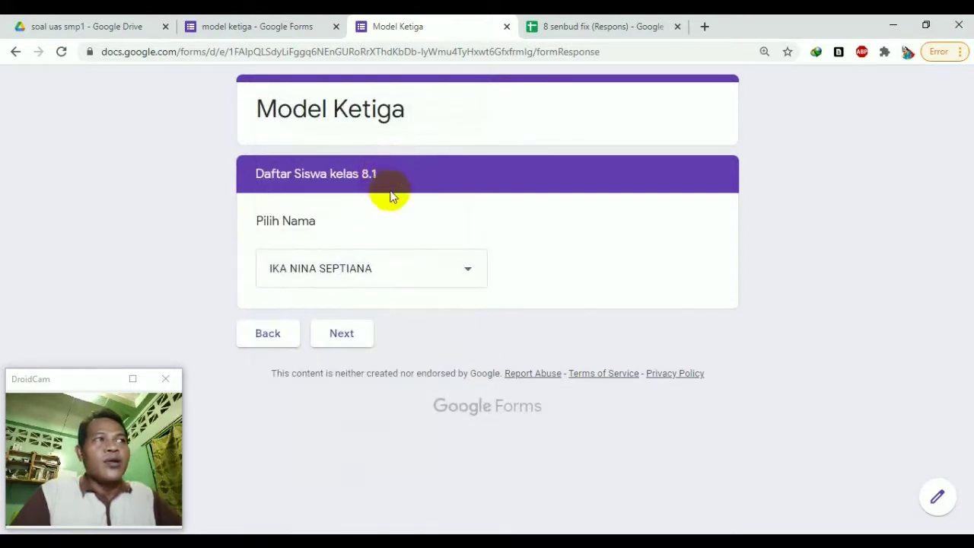
# Return to the form editor and examine which student list section comes directly after the Pilih Kelas question
pyautogui.click(283, 25)
pyautogui.scroll(-1, 516, 338)
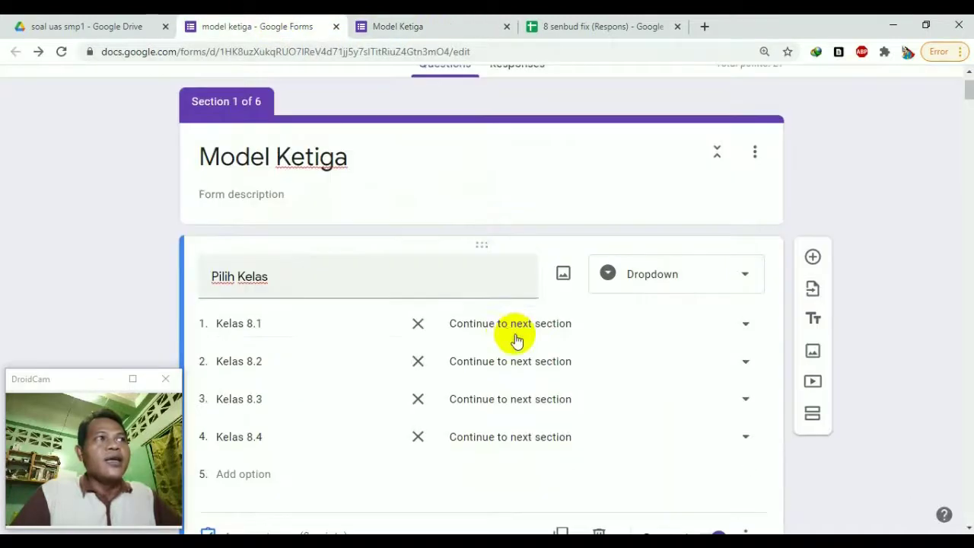
pyautogui.scroll(-6, 384, 259)
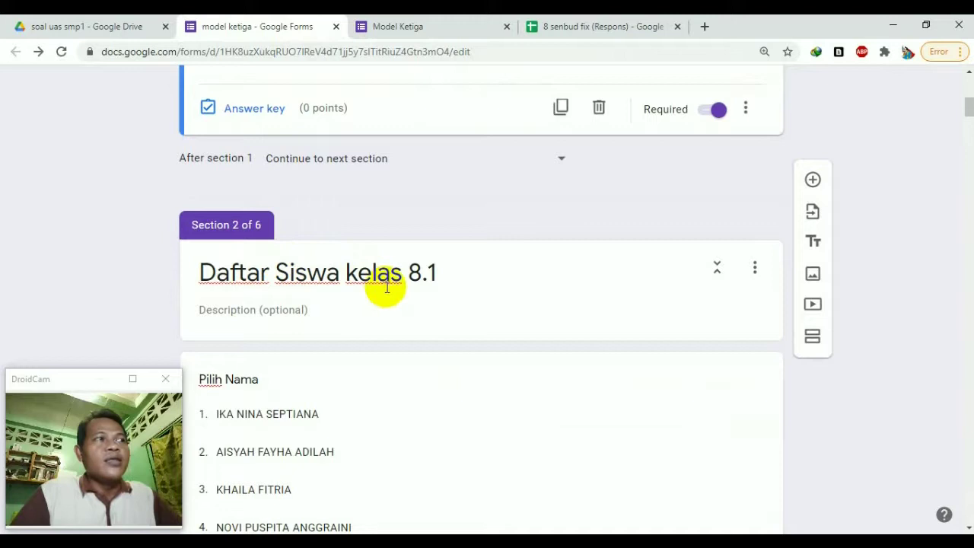
pyautogui.scroll(-2, 387, 289)
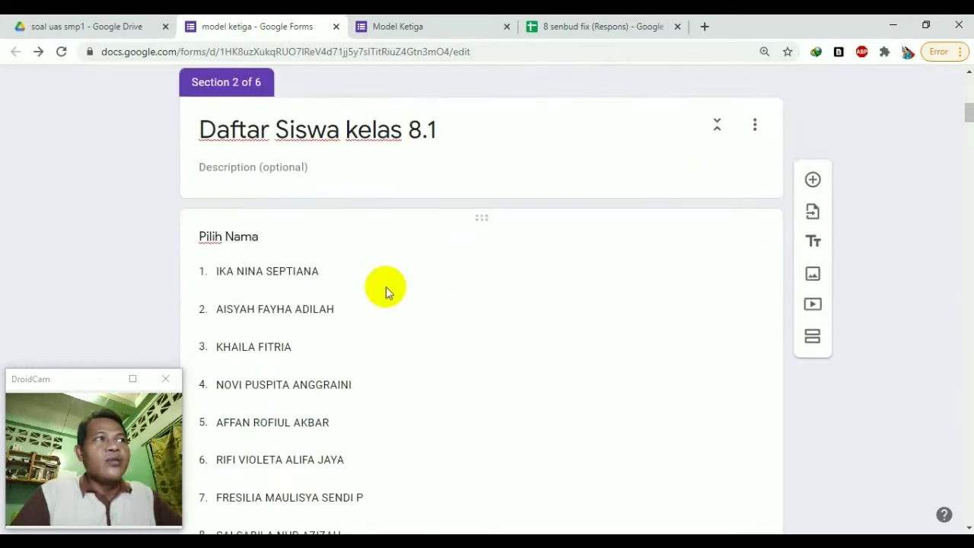
pyautogui.scroll(1, 386, 293)
# Test the form preview with Kelas 8.2 and check the title of the student list section it leads to
pyautogui.click(426, 26)
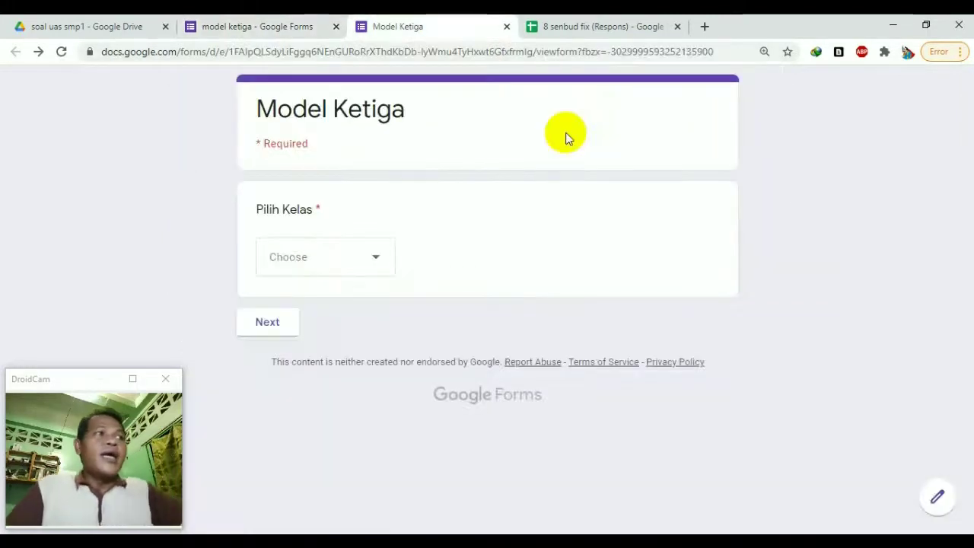
pyautogui.click(374, 259)
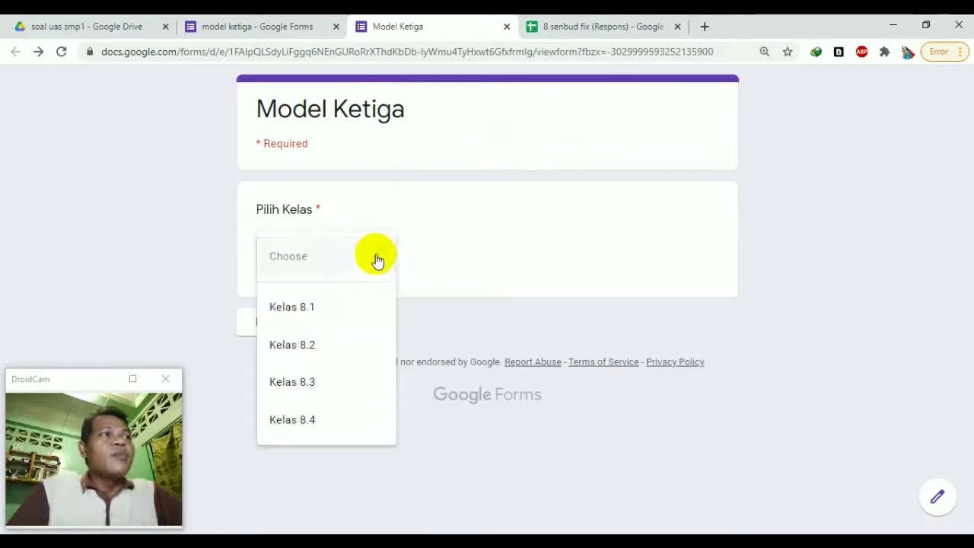
pyautogui.click(307, 349)
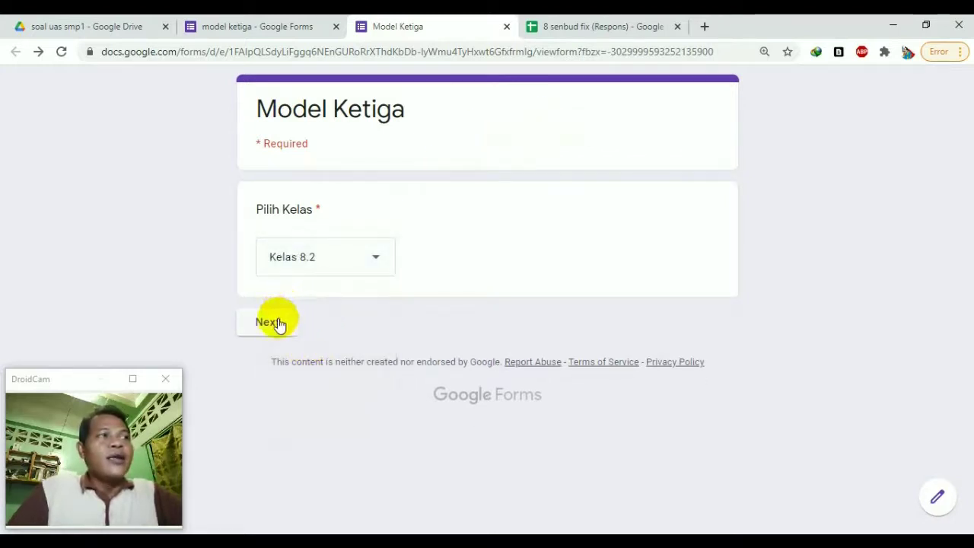
pyautogui.click(279, 324)
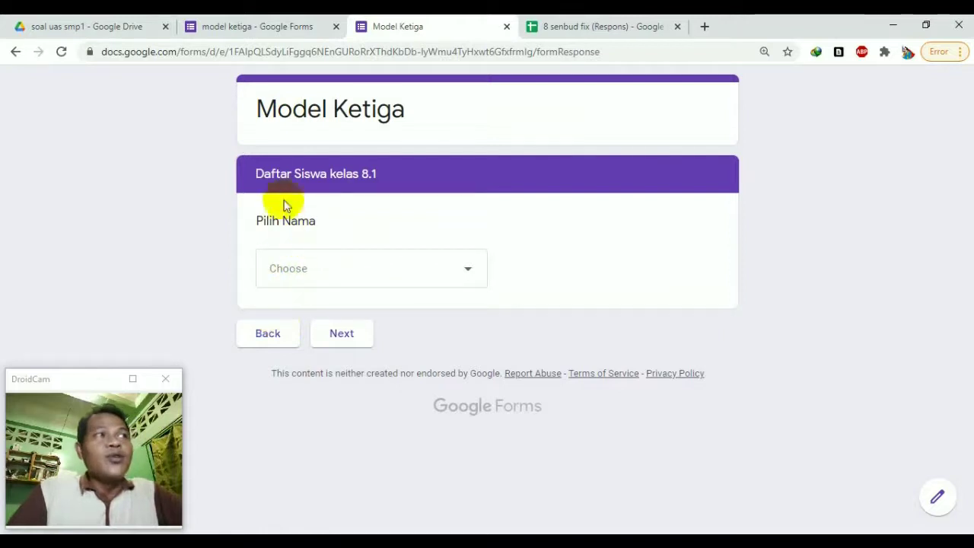
pyautogui.moveTo(254, 174); pyautogui.dragTo(382, 182)
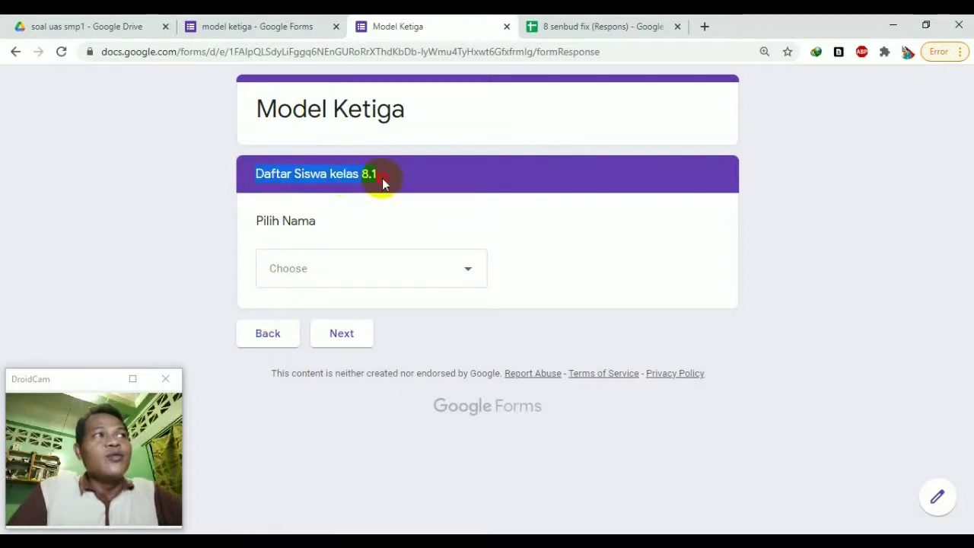
# In the Pilih Kelas question, route Kelas 8.2 to section 3, Kelas 8.3 to section 4, and Kelas 8.4 to section 5
pyautogui.click(280, 29)
pyautogui.scroll(4, 618, 249)
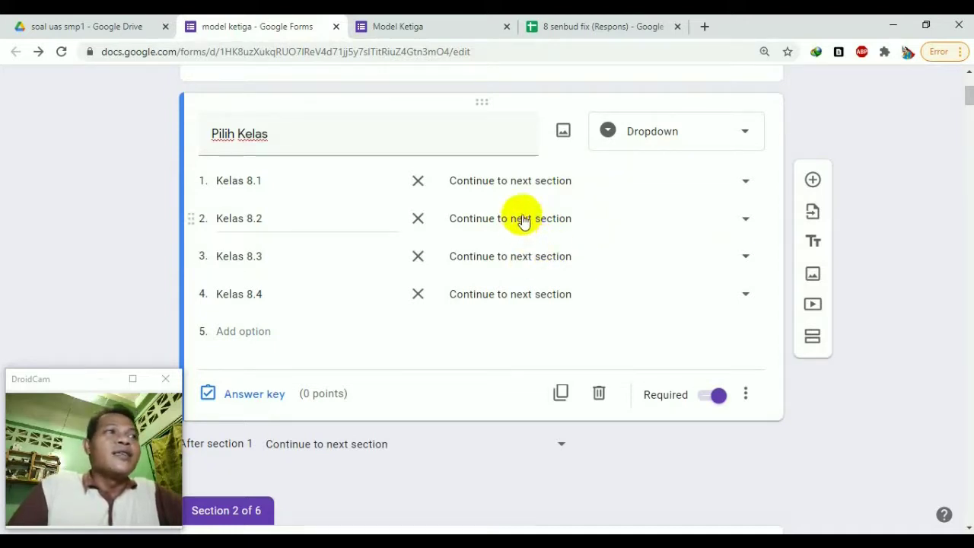
pyautogui.click(748, 220)
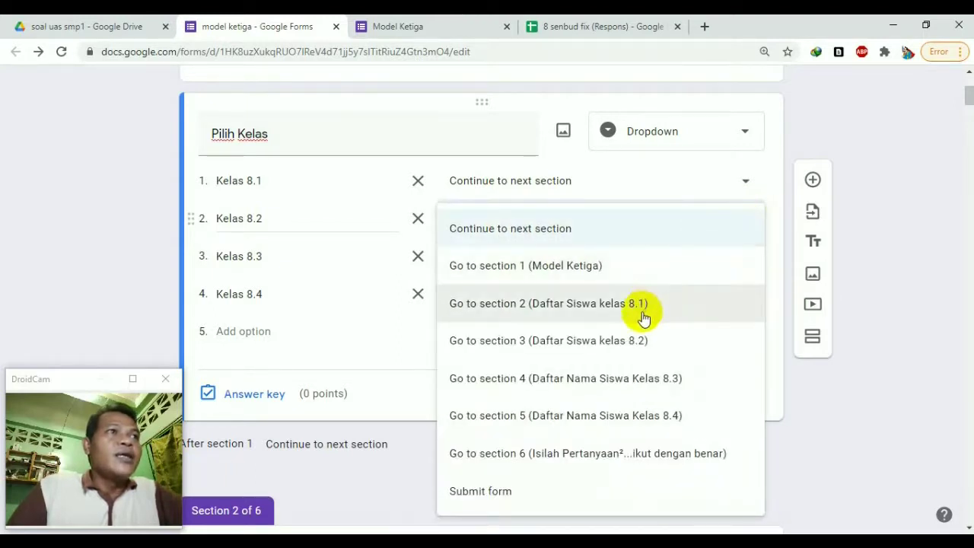
pyautogui.click(601, 344)
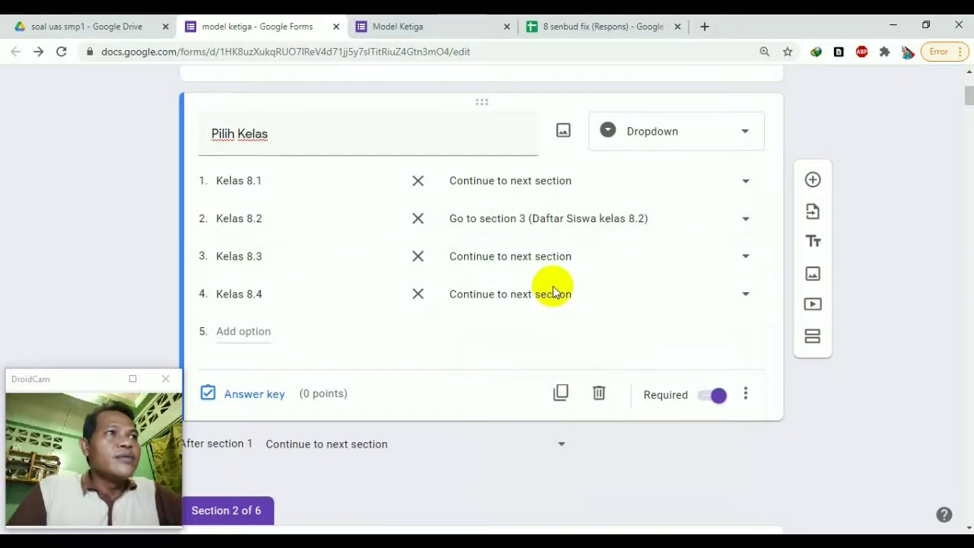
pyautogui.click(746, 259)
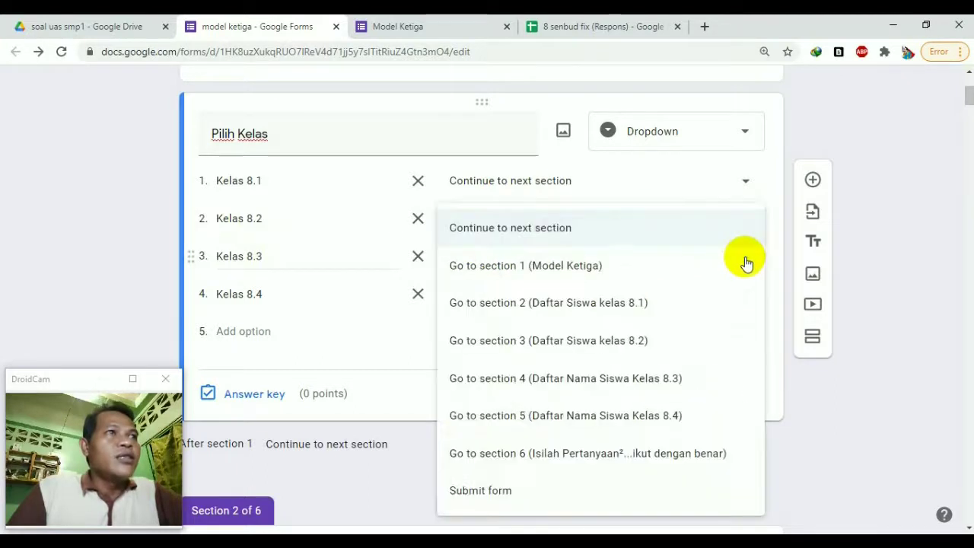
pyautogui.click(628, 379)
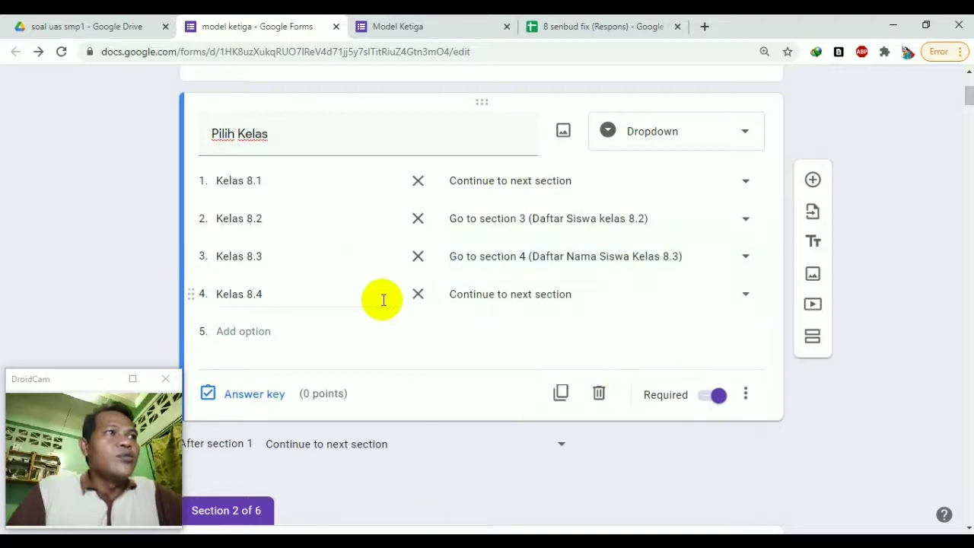
pyautogui.click(748, 297)
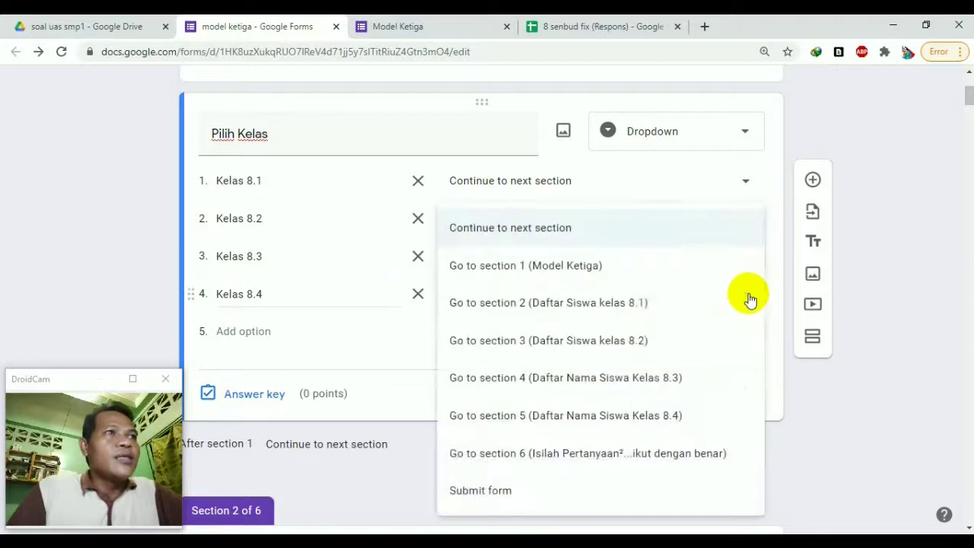
pyautogui.click(641, 418)
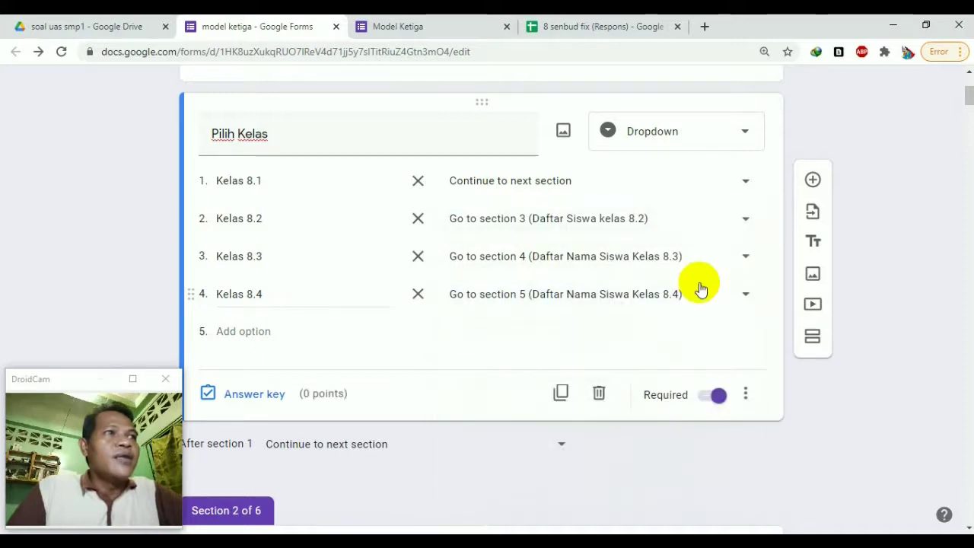
# Reload the form preview, choose Kelas 8.2 under Pilih Kelas, and continue to the following page
pyautogui.scroll(-2, 699, 282)
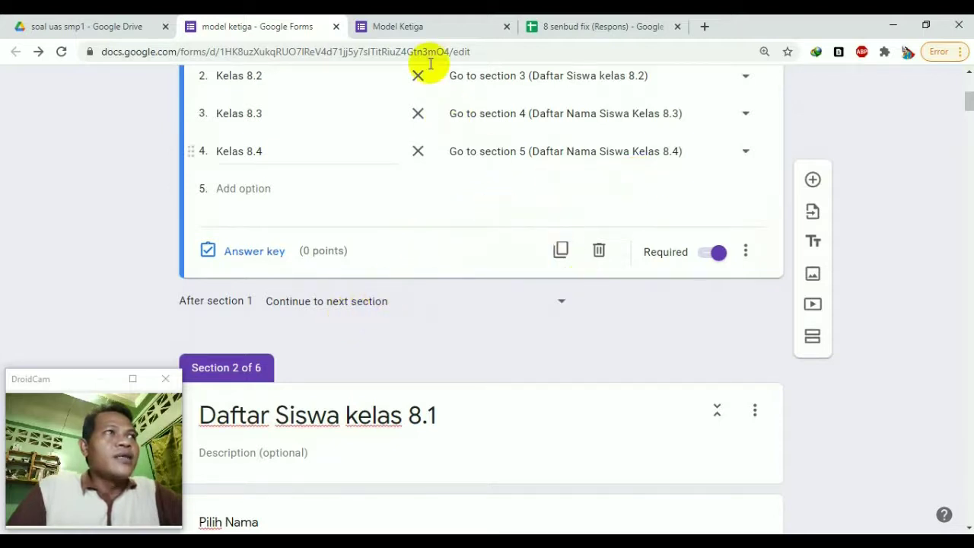
pyautogui.click(441, 27)
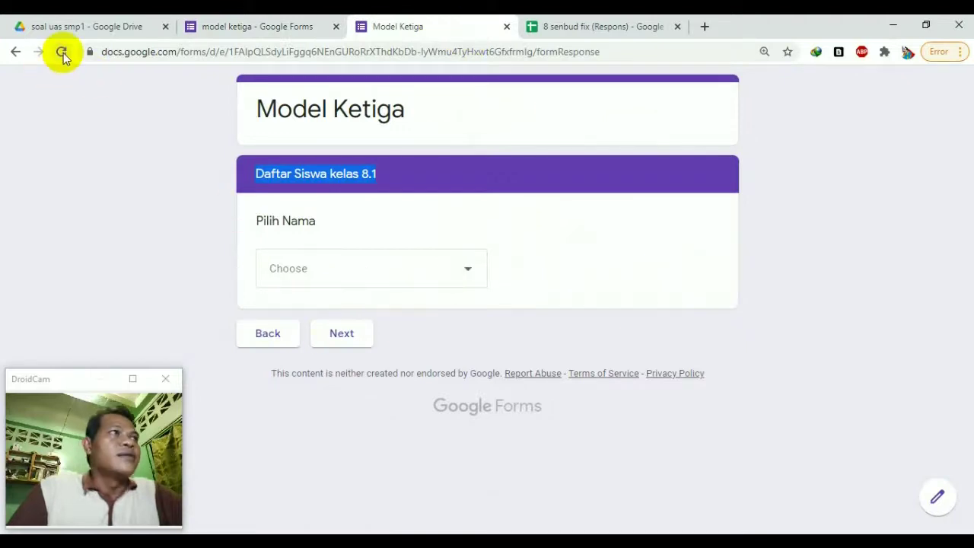
pyautogui.click(63, 52)
pyautogui.click(552, 130)
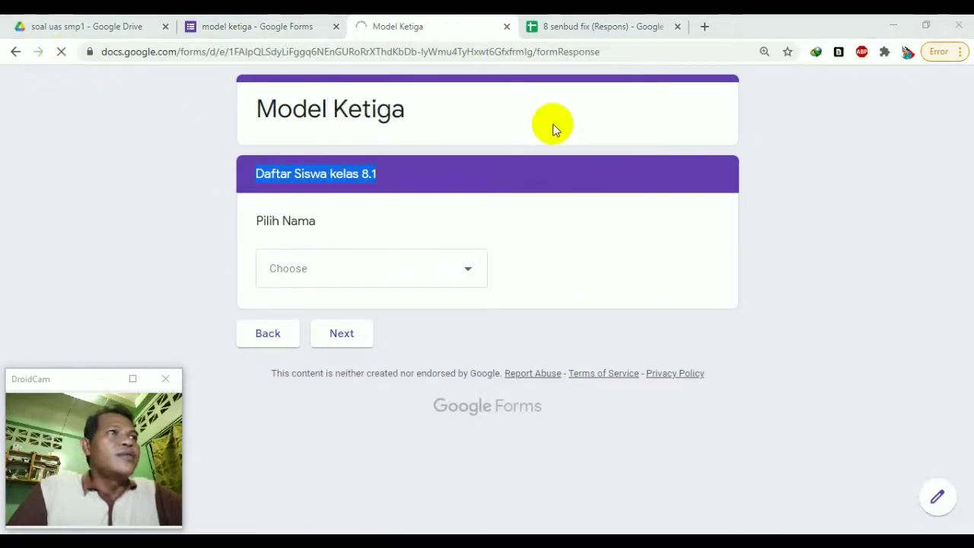
pyautogui.click(374, 258)
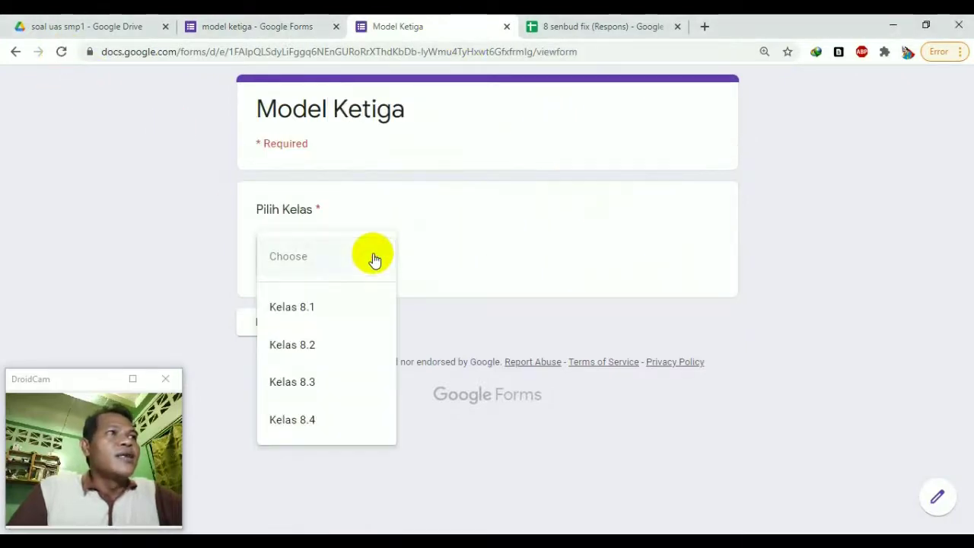
pyautogui.click(307, 354)
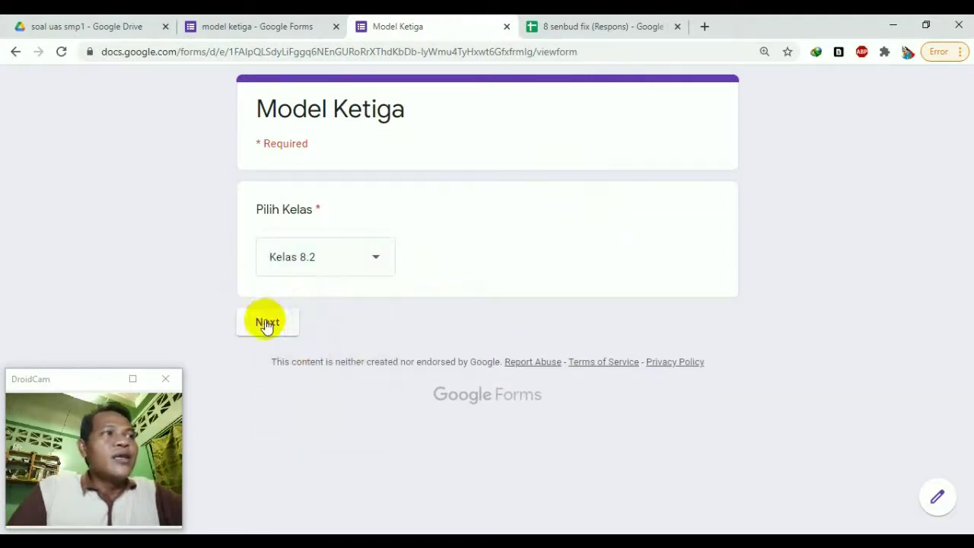
pyautogui.click(267, 322)
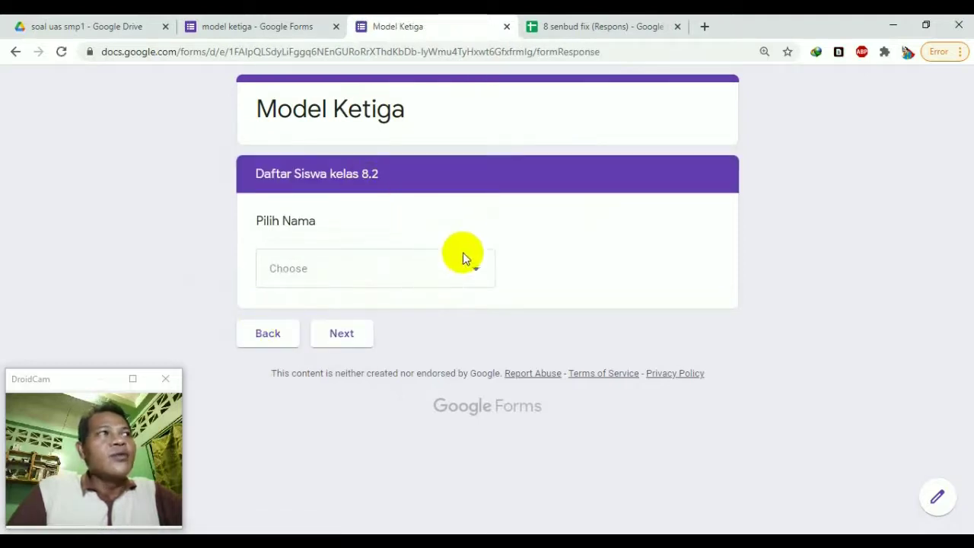
# Check the student names offered under Pilih Nama for Kelas 8.2, and close the form preview
pyautogui.click(474, 271)
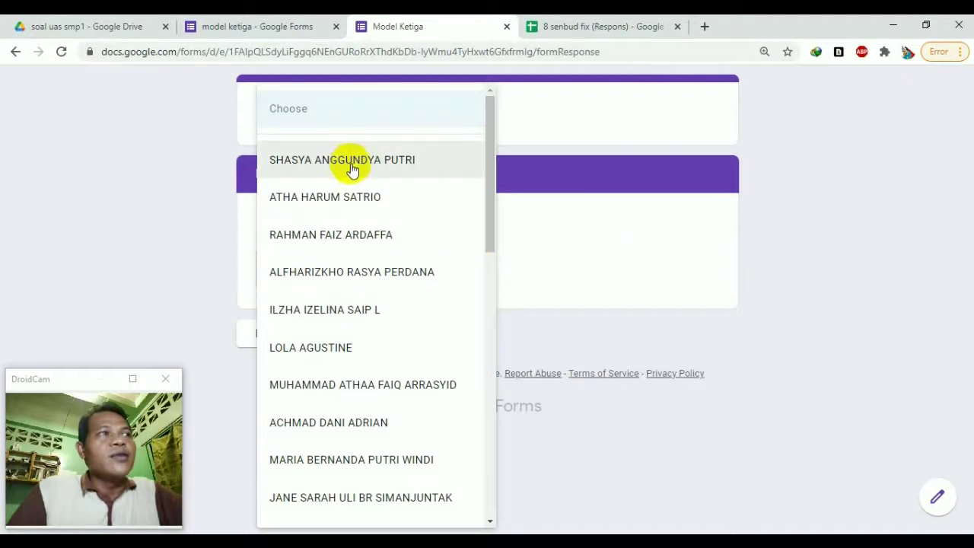
pyautogui.click(830, 293)
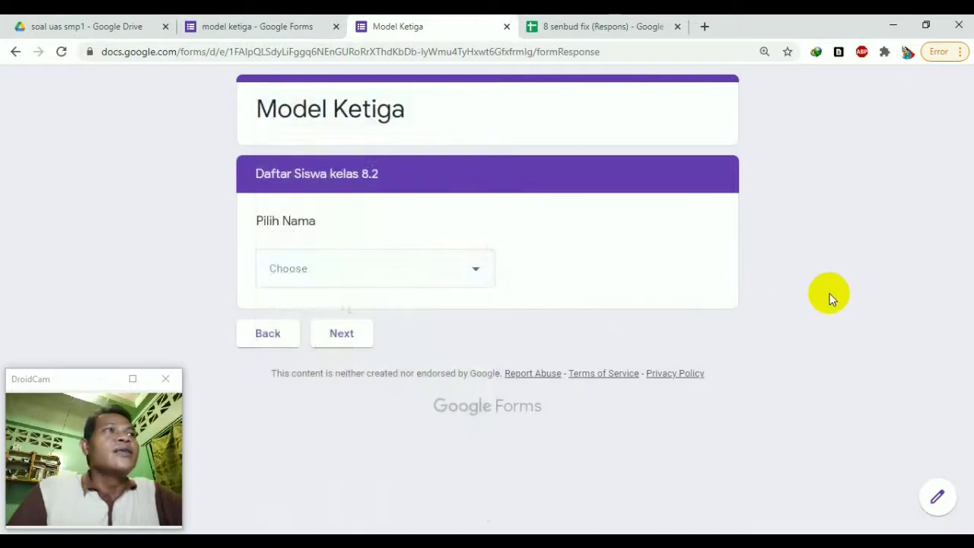
pyautogui.click(506, 27)
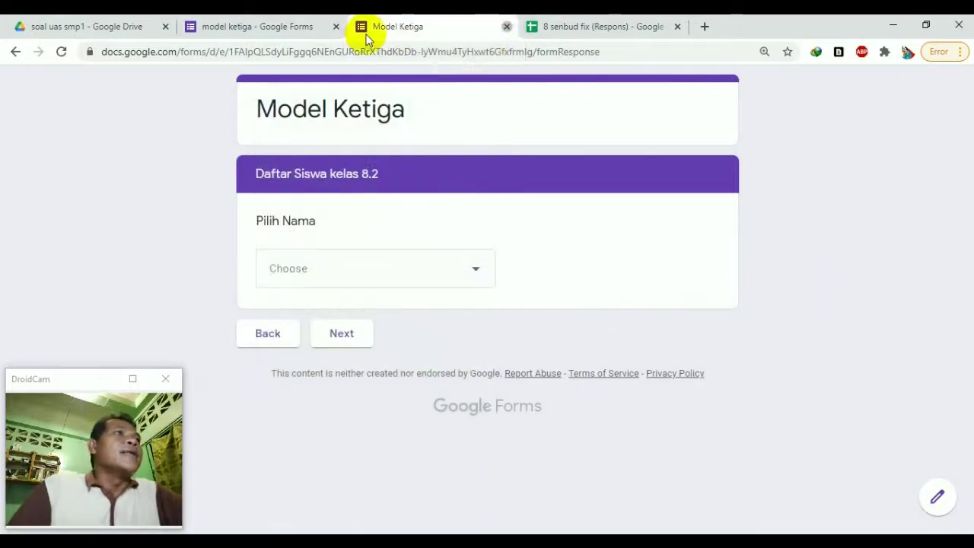
pyautogui.click(567, 133)
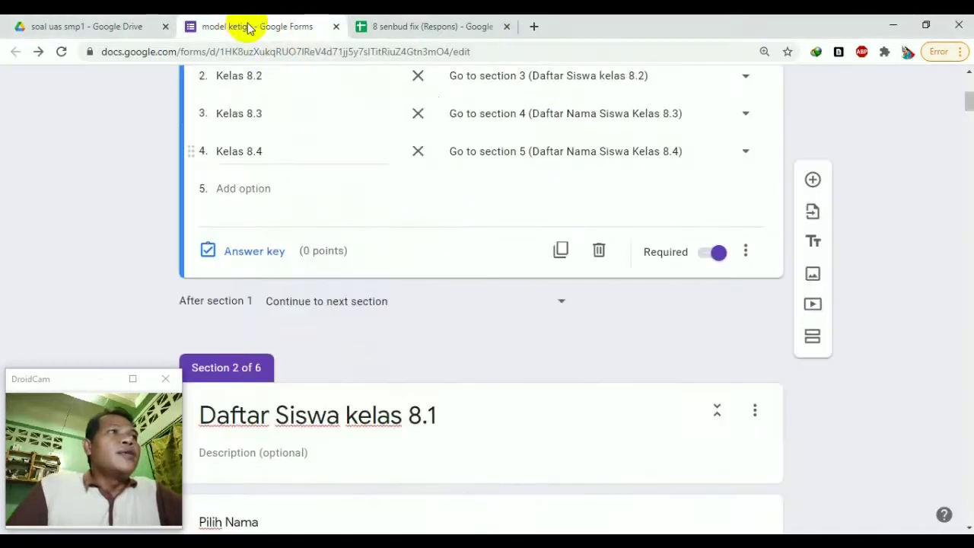
# Set the form to go to section 6 (Isilah Pertanyaan² berikut dengan benar) after section 2, the Kelas 8.1 student list
pyautogui.scroll(-8, 450, 322)
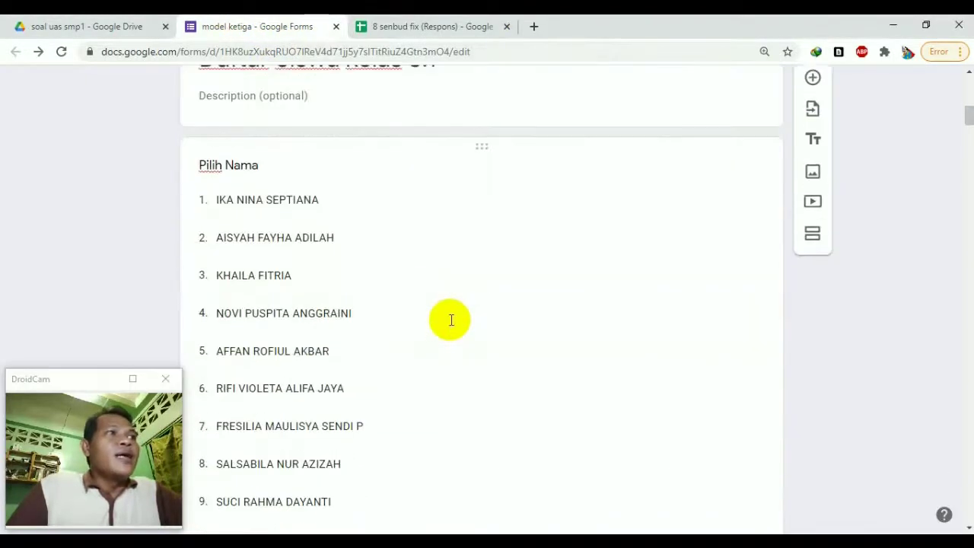
pyautogui.scroll(2, 449, 320)
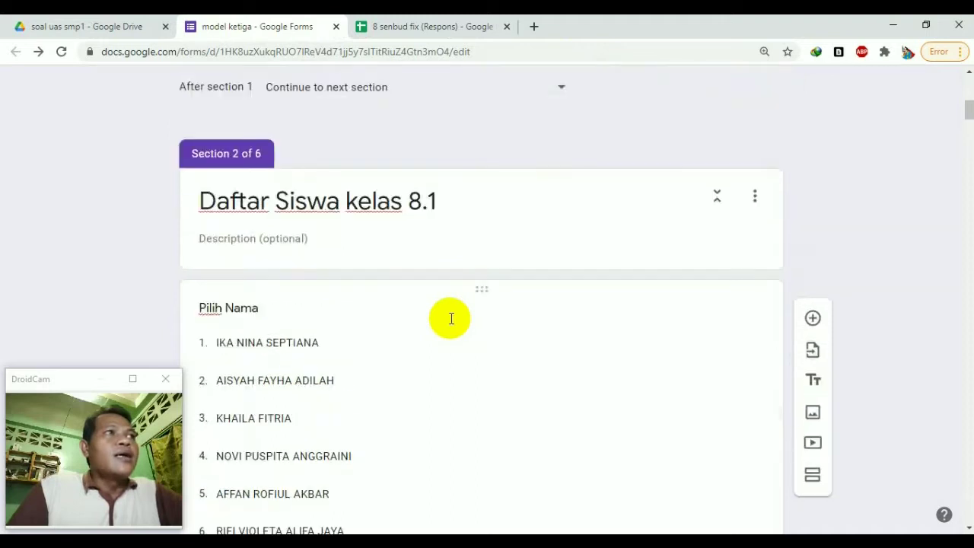
pyautogui.scroll(-8, 449, 319)
pyautogui.scroll(-9, 450, 320)
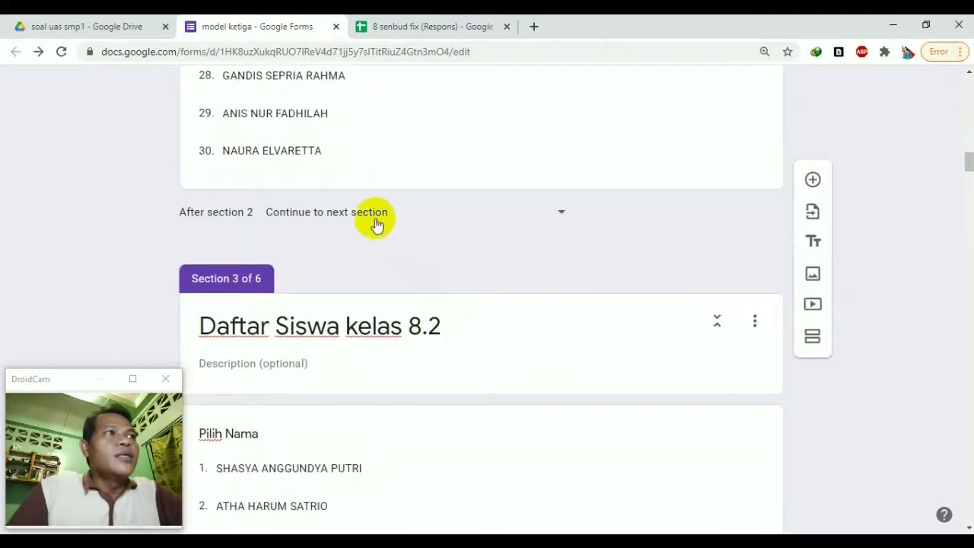
pyautogui.scroll(1, 374, 220)
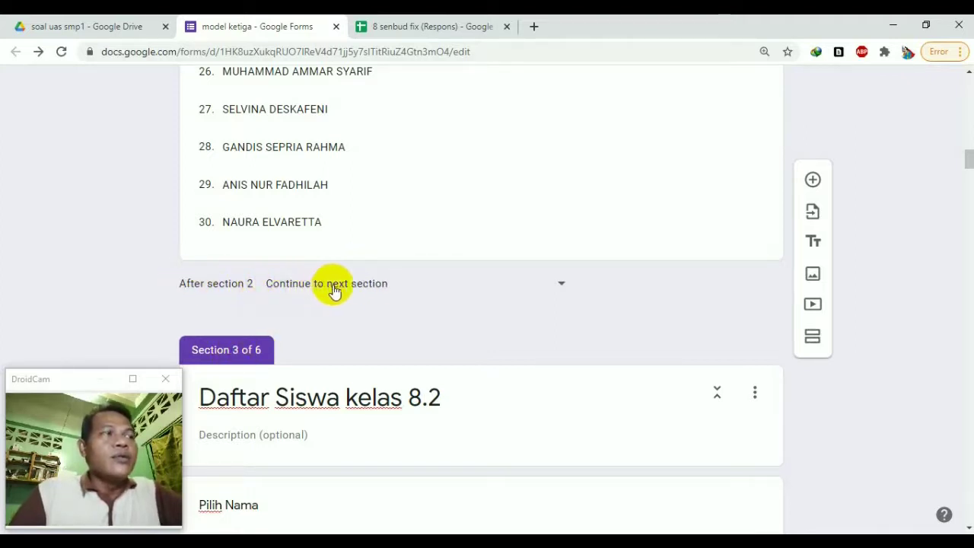
pyautogui.click(360, 290)
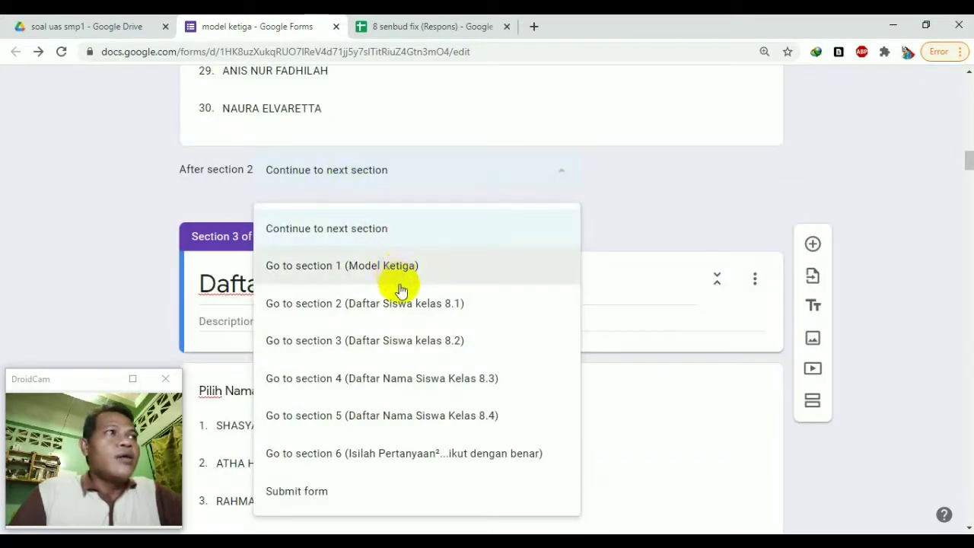
pyautogui.click(392, 454)
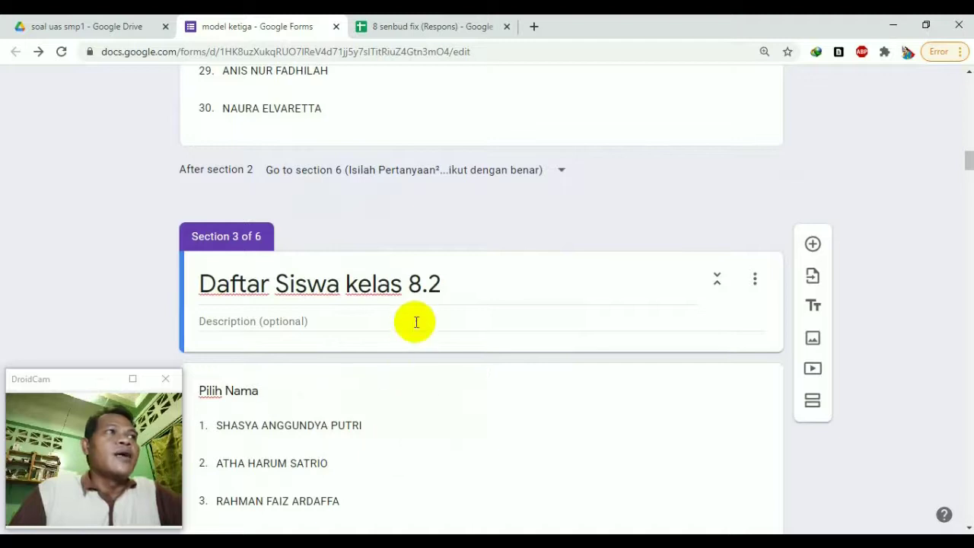
# Make the Pilih Nama question in section 3, the Kelas 8.2 student list, required
pyautogui.scroll(-12, 415, 321)
pyautogui.scroll(-4, 415, 321)
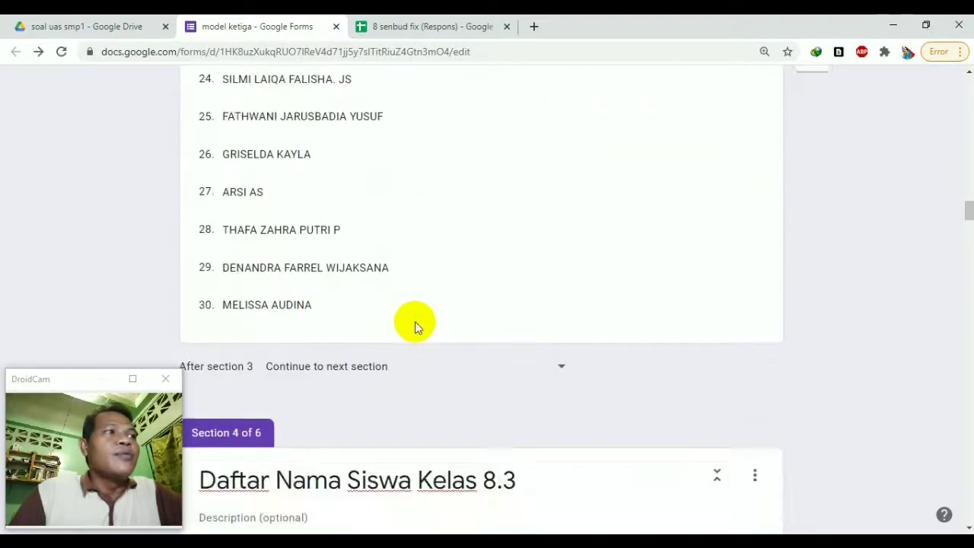
pyautogui.click(392, 370)
pyautogui.scroll(-8, 453, 380)
pyautogui.scroll(-13, 454, 381)
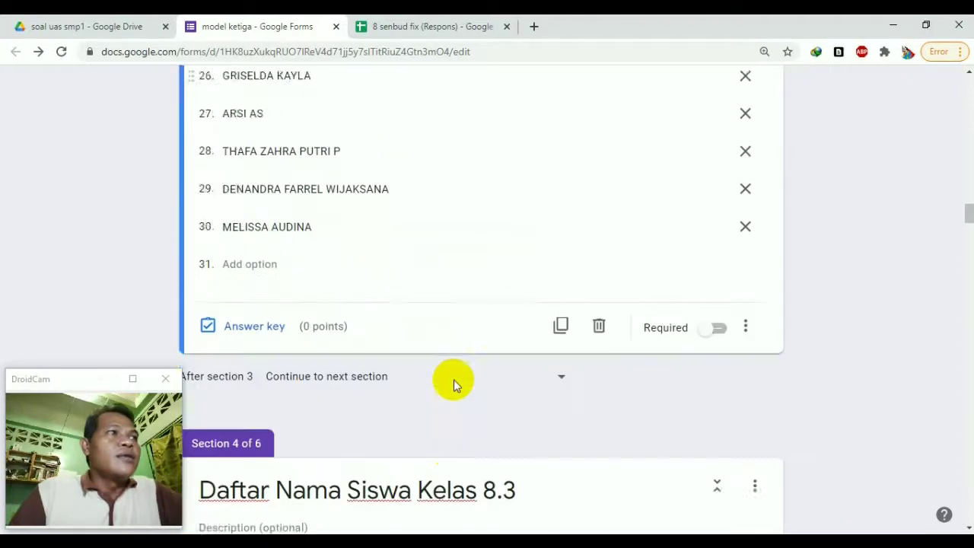
pyautogui.scroll(4, 496, 342)
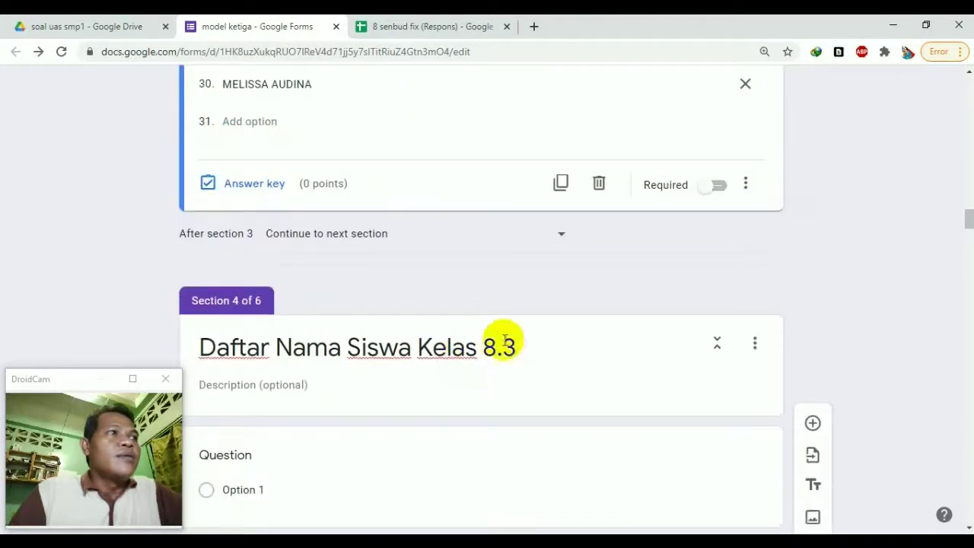
pyautogui.click(718, 187)
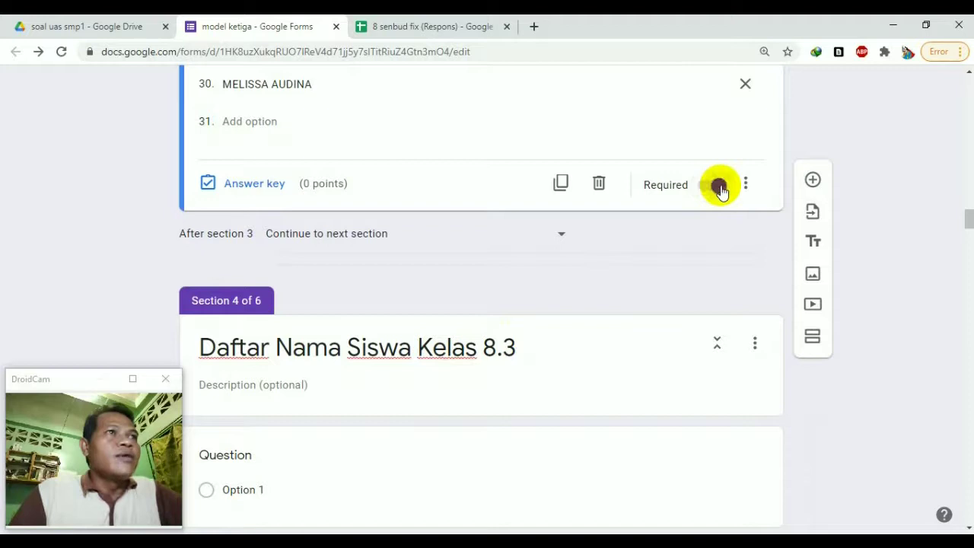
# Set both section 3 (Kelas 8.2) and section 4 (Kelas 8.3) to go to section 6 when completed
pyautogui.click(565, 235)
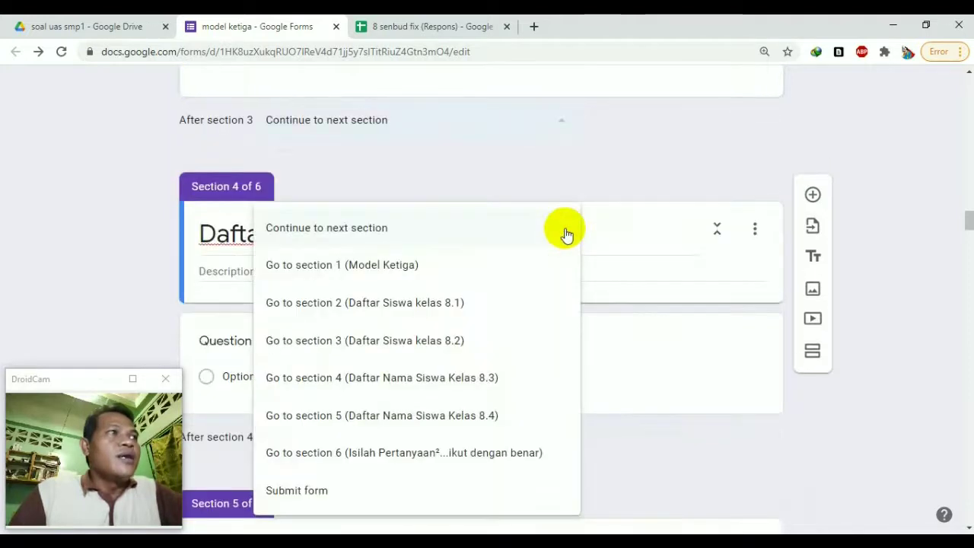
pyautogui.click(404, 454)
pyautogui.scroll(-4, 463, 346)
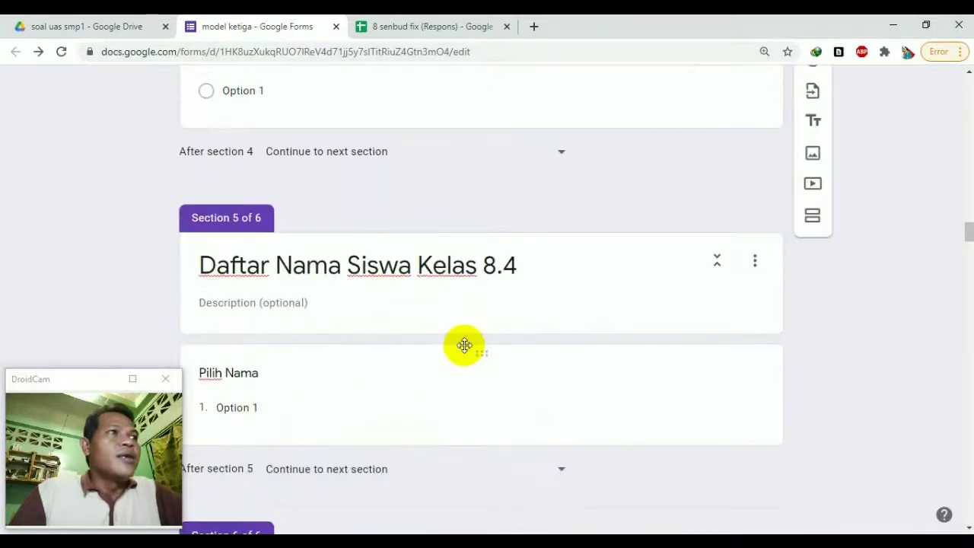
pyautogui.click(559, 154)
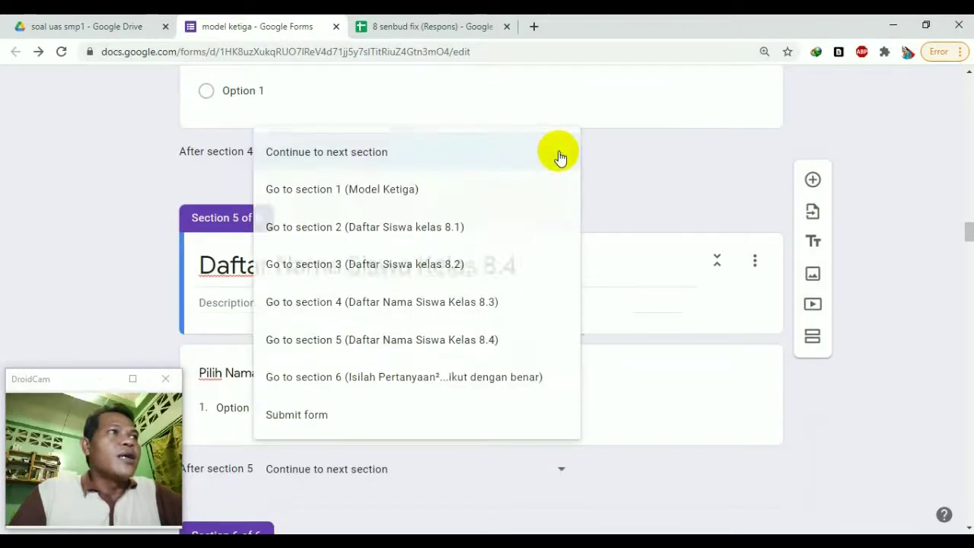
pyautogui.click(492, 387)
# Examine the destination options for what follows section 5 (Daftar Nama Siswa Kelas 8.4) without choosing another one
pyautogui.scroll(-5, 492, 387)
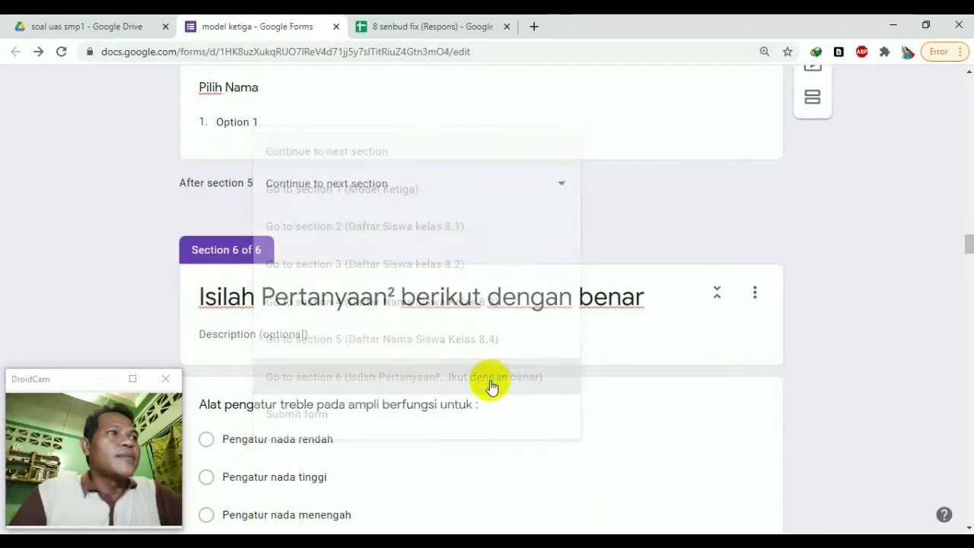
pyautogui.scroll(2, 491, 370)
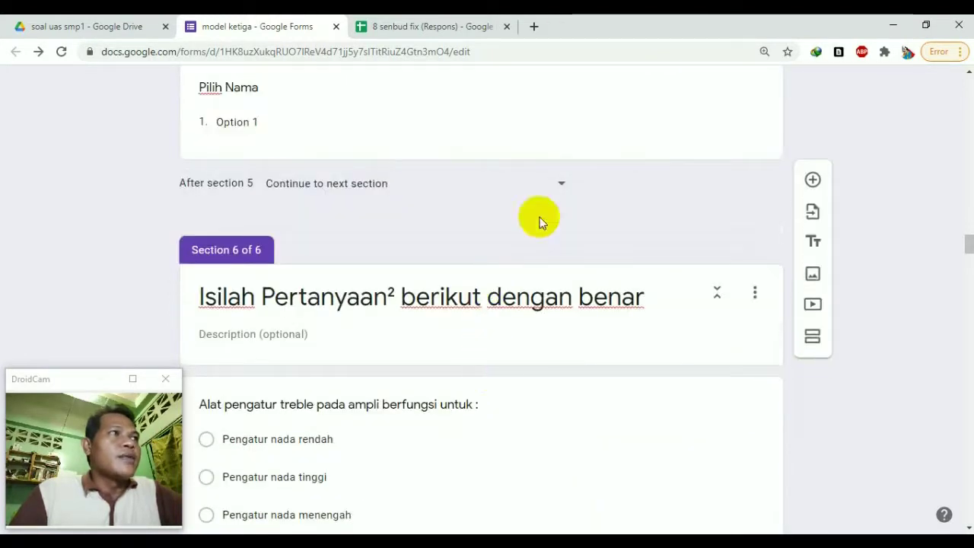
pyautogui.scroll(2, 558, 187)
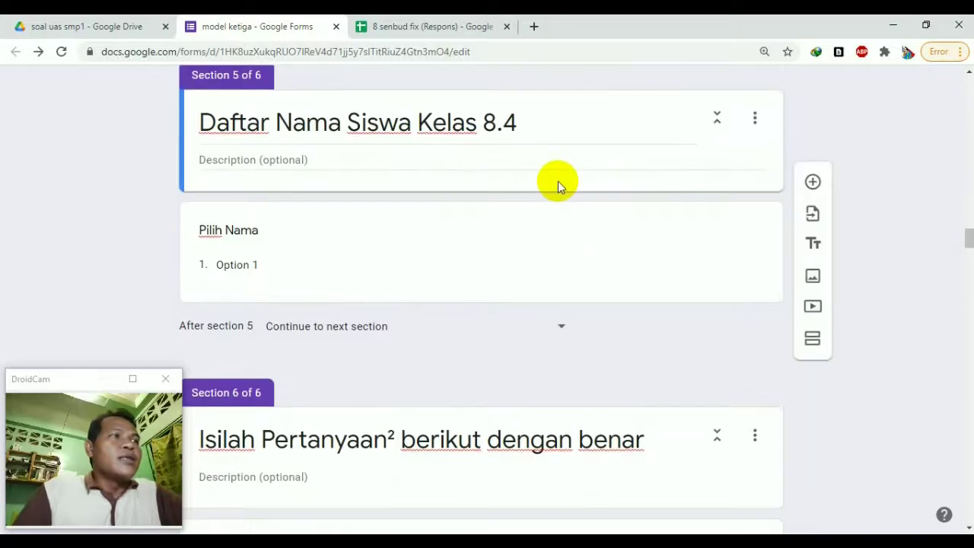
pyautogui.click(363, 335)
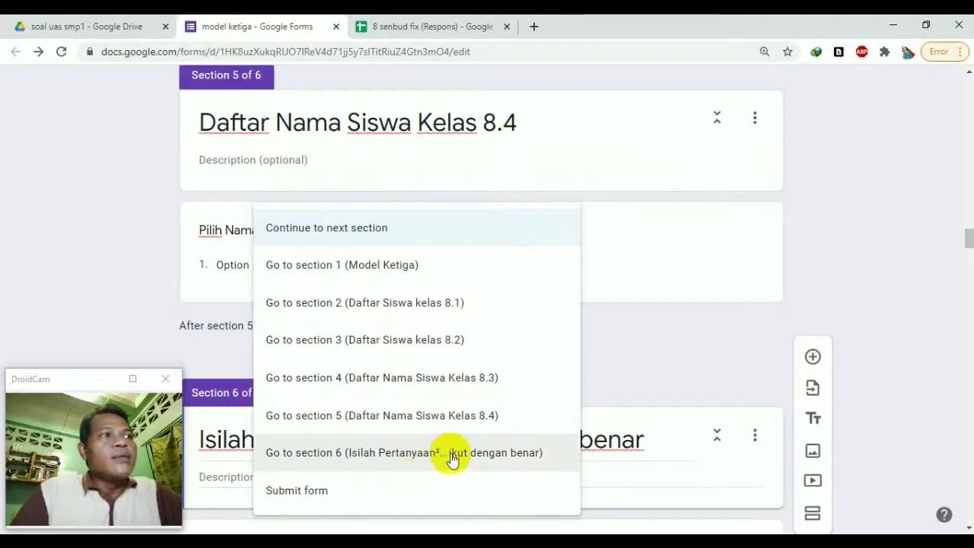
pyautogui.click(844, 306)
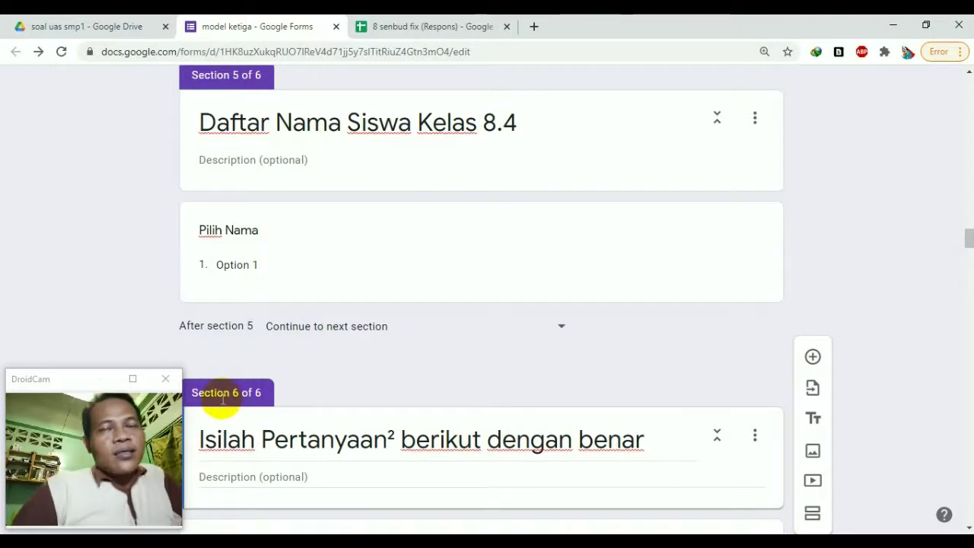
# Open a new form preview, choose Kelas 8.1, continue to its student list, and select the eighth name under Pilih Nama
pyautogui.scroll(12, 791, 183)
pyautogui.scroll(20, 793, 180)
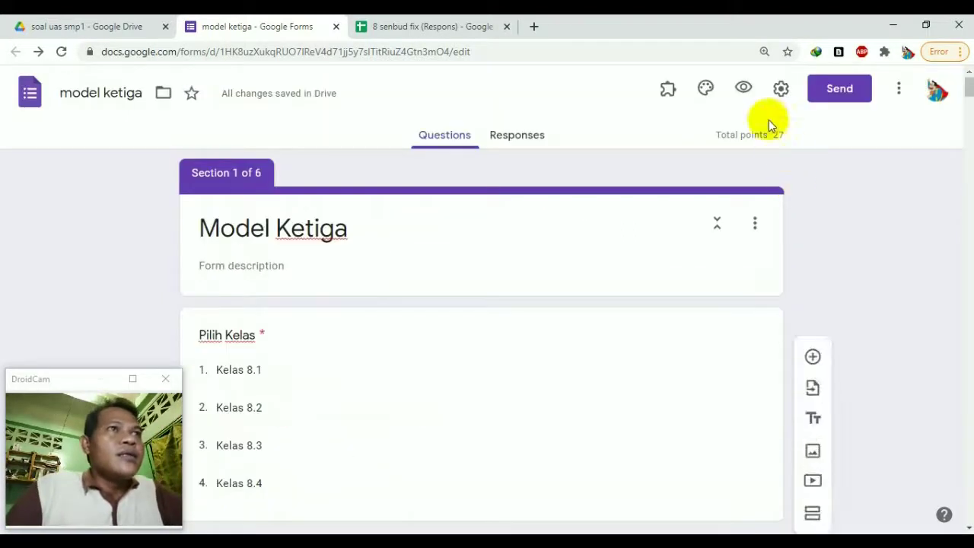
pyautogui.click(745, 89)
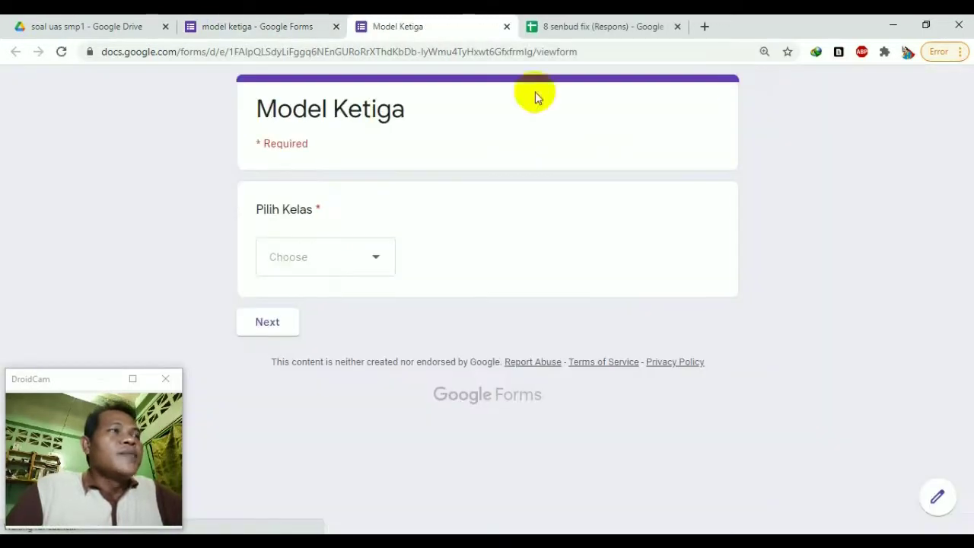
pyautogui.click(386, 262)
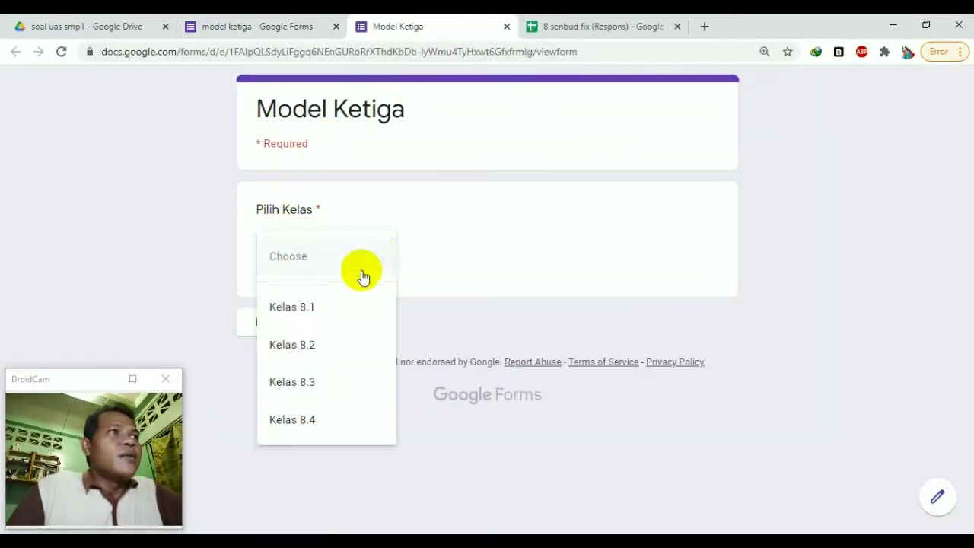
pyautogui.click(327, 312)
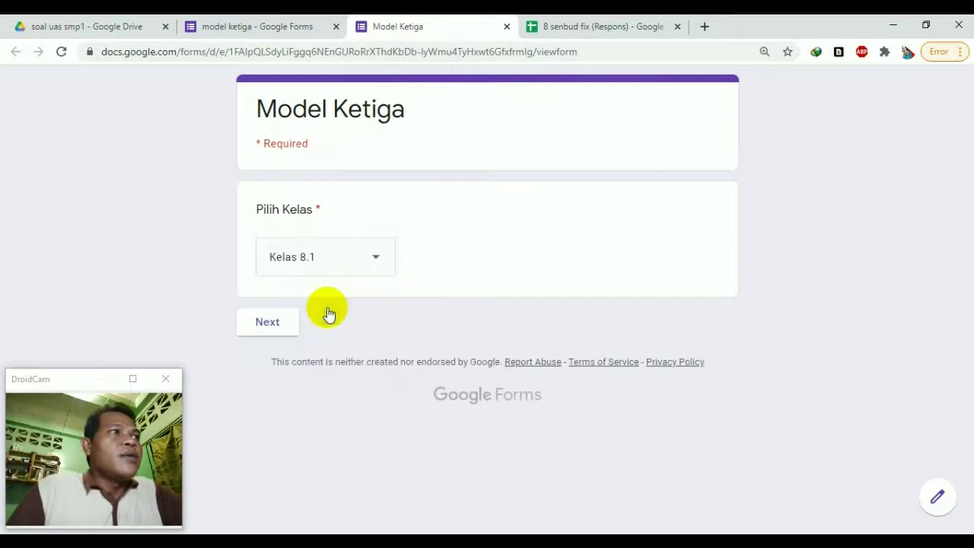
pyautogui.click(274, 324)
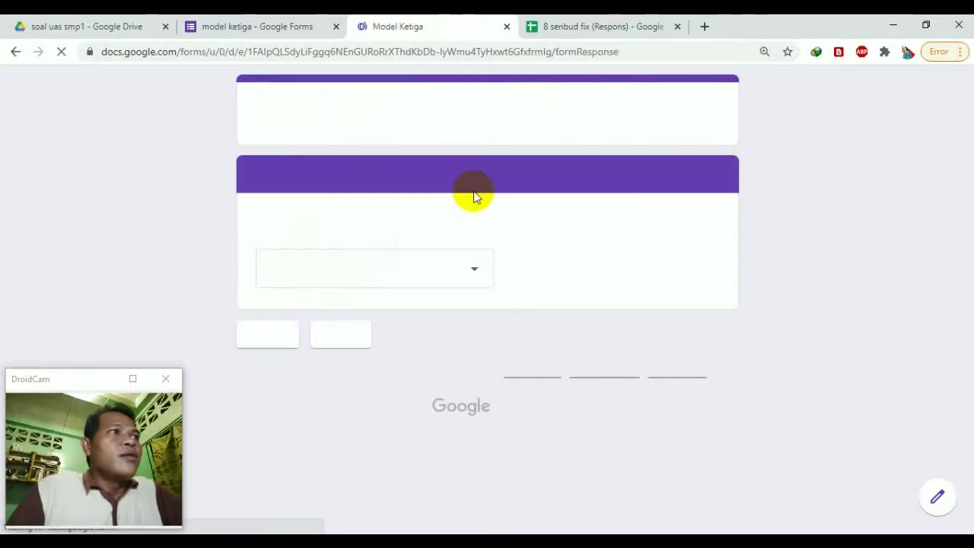
pyautogui.click(471, 273)
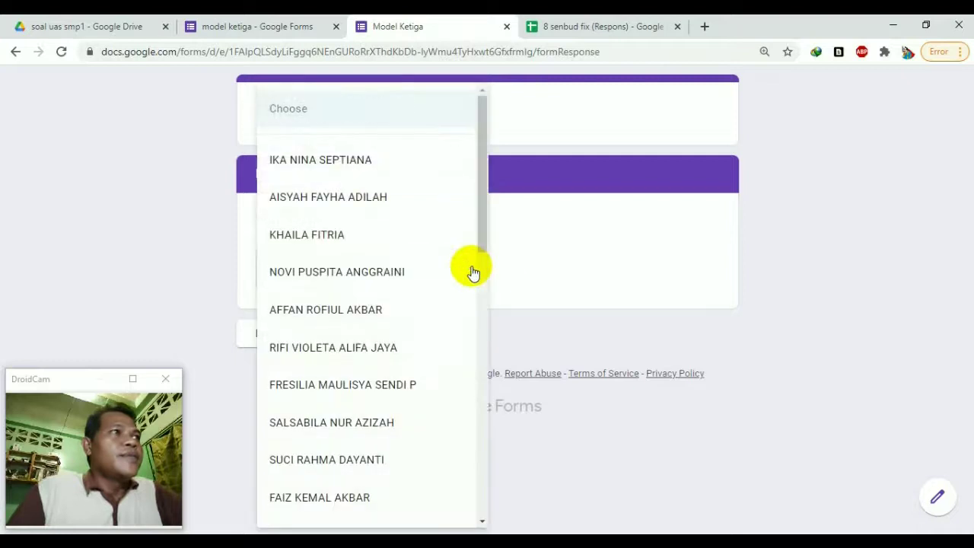
pyautogui.click(340, 438)
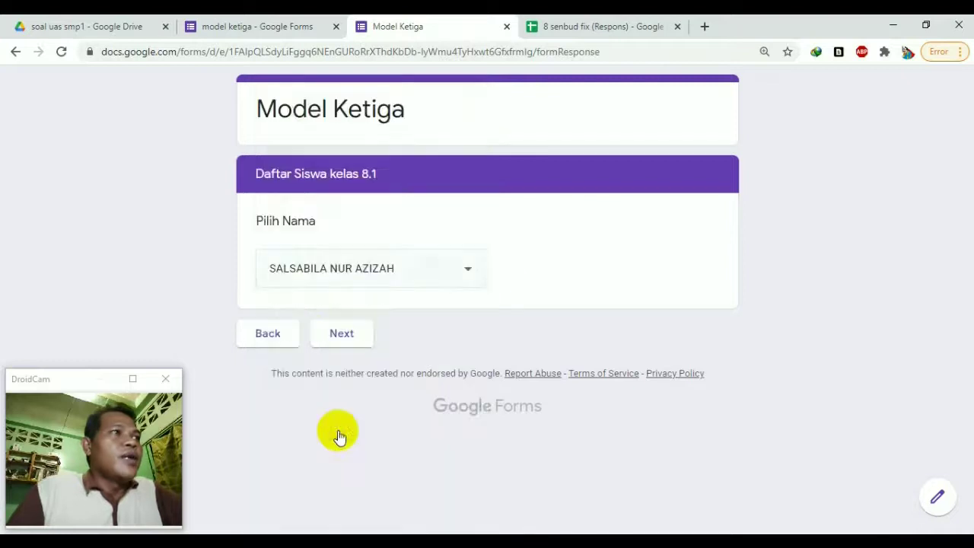
# Continue from the Kelas 8.1 student list to the quiz section and review its questions through to the end
pyautogui.click(342, 334)
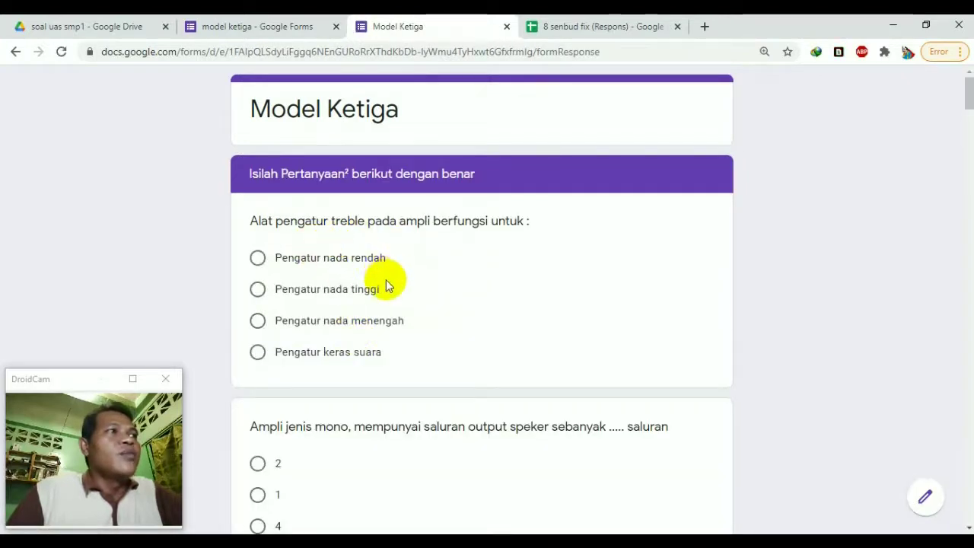
pyautogui.scroll(-5, 831, 272)
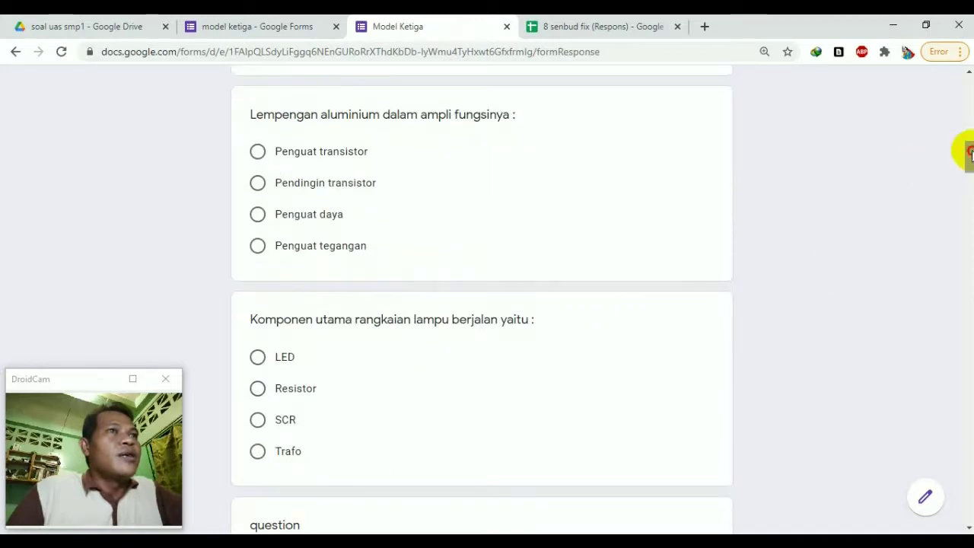
pyautogui.moveTo(965, 153); pyautogui.dragTo(968, 505)
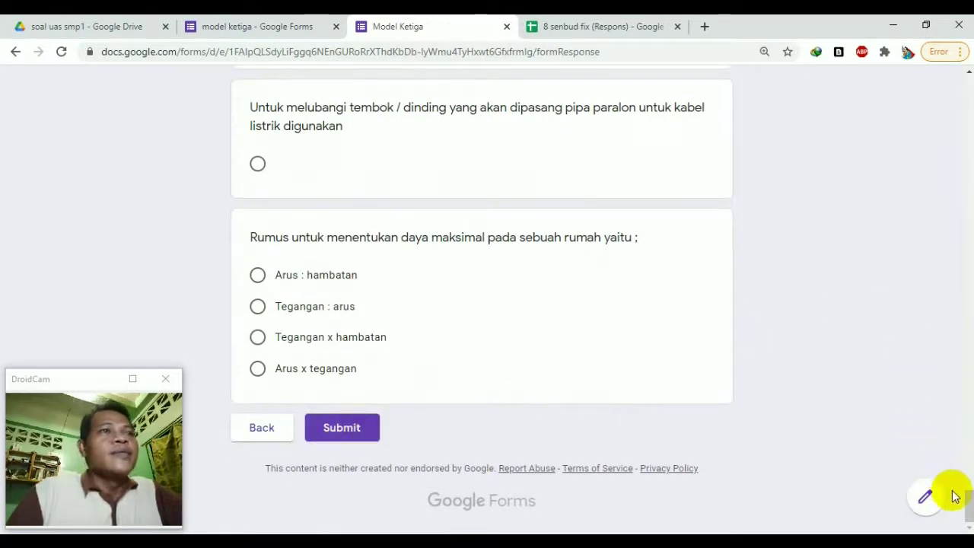
pyautogui.moveTo(967, 505); pyautogui.dragTo(968, 83)
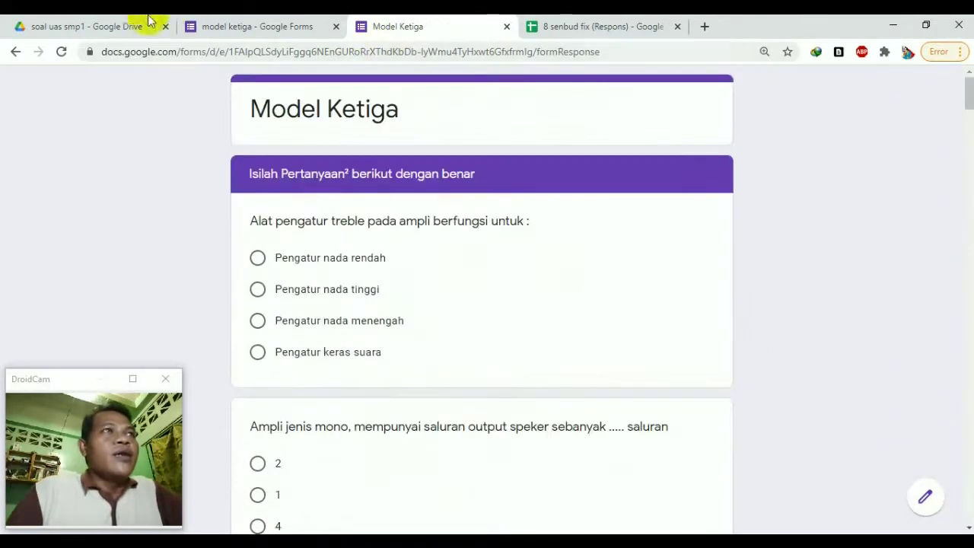
# Reload the form preview, discarding the entered answers, choose Kelas 8.2 under Pilih Kelas, and continue to its student list
pyautogui.click(61, 52)
pyautogui.click(570, 133)
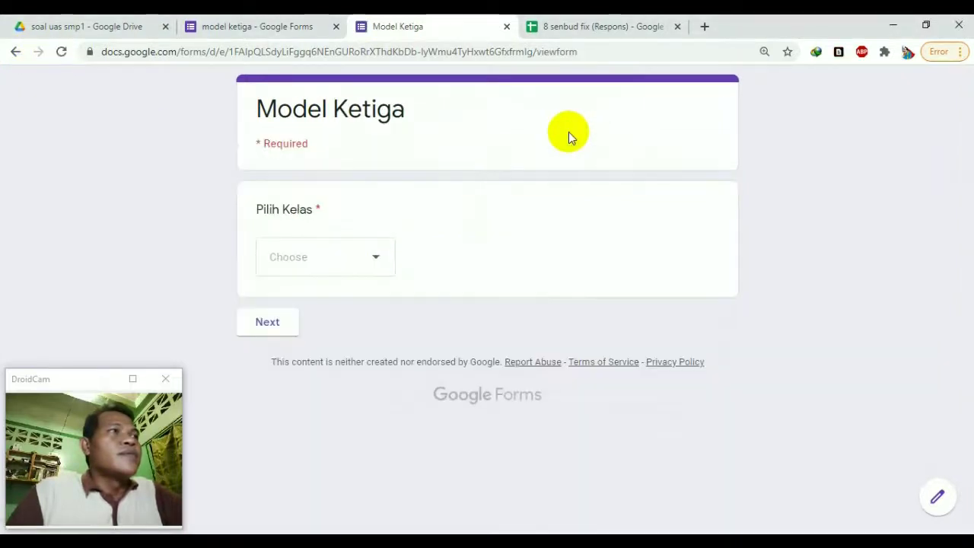
pyautogui.click(374, 258)
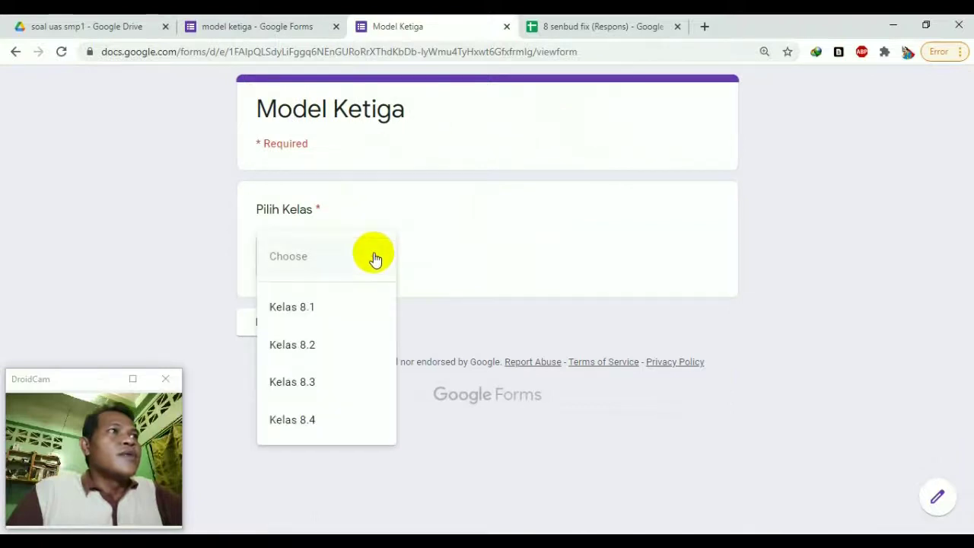
pyautogui.click(289, 352)
pyautogui.click(268, 323)
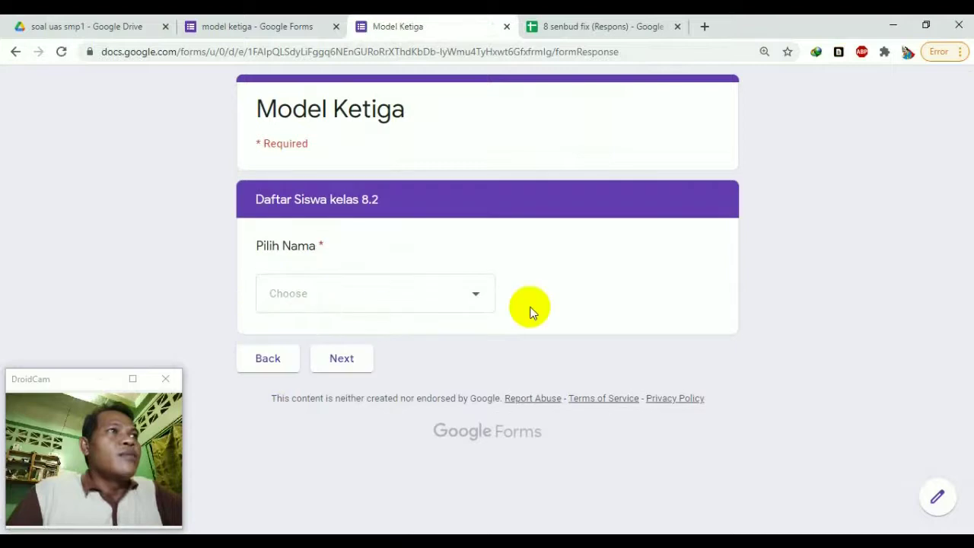
# Select the sixth name under Pilih Nama for Kelas 8.2, continue to the quiz questions, and close the preview without submitting
pyautogui.click(475, 291)
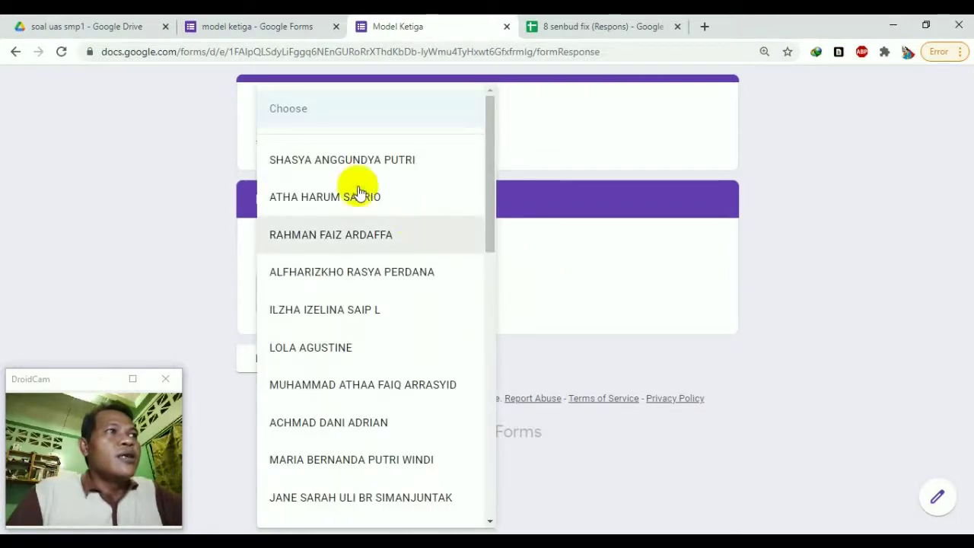
pyautogui.click(339, 346)
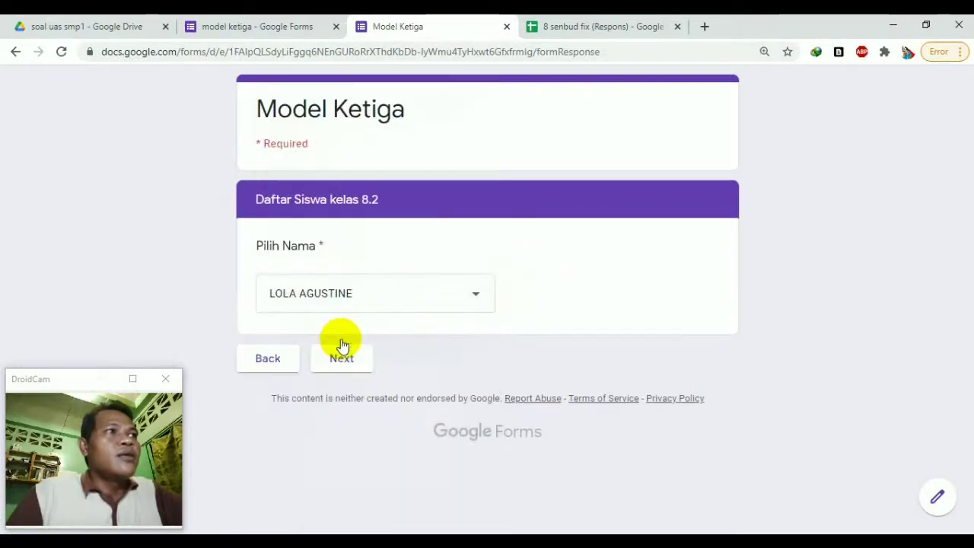
pyautogui.click(333, 362)
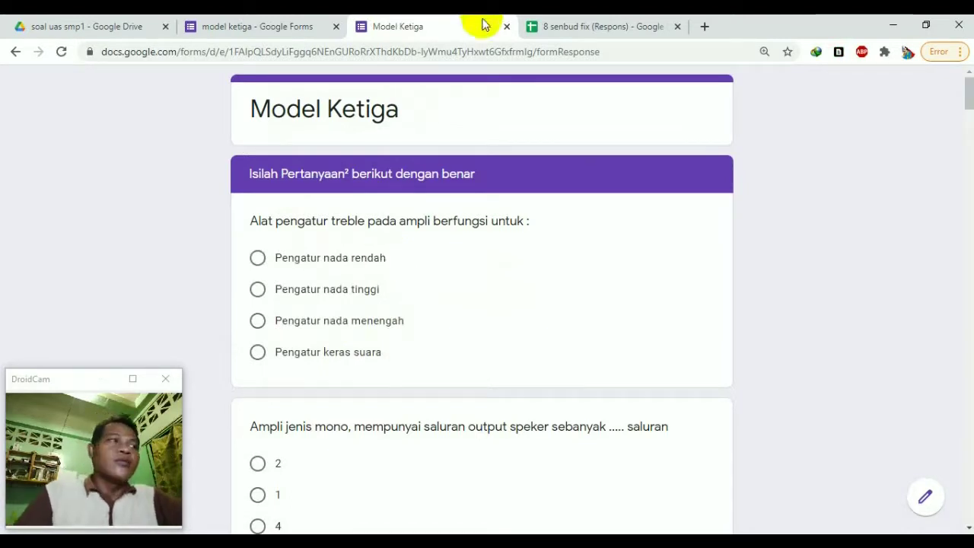
pyautogui.click(505, 28)
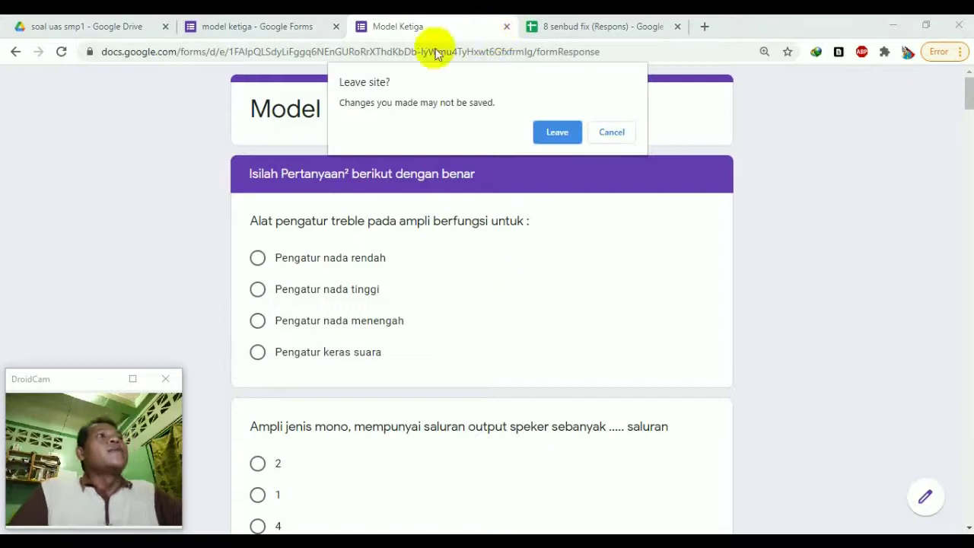
pyautogui.click(570, 134)
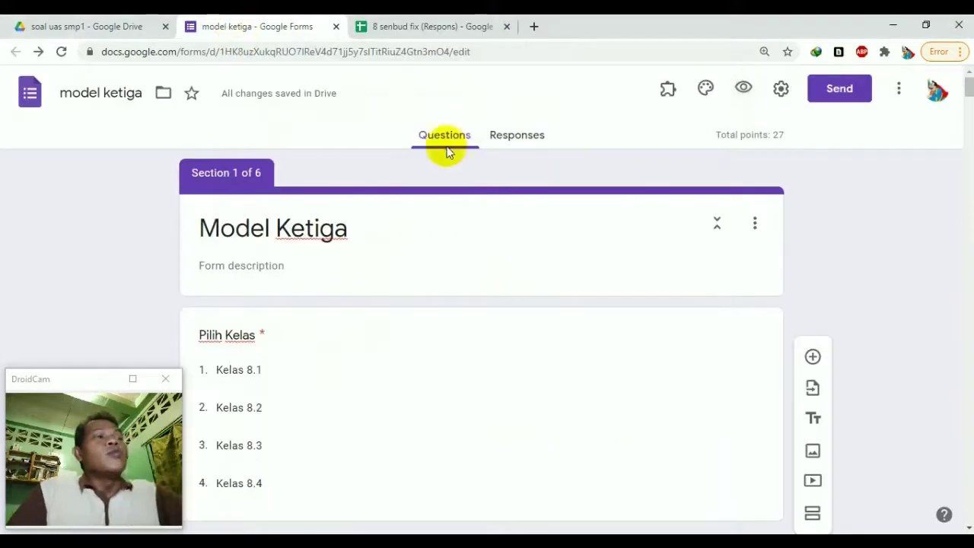